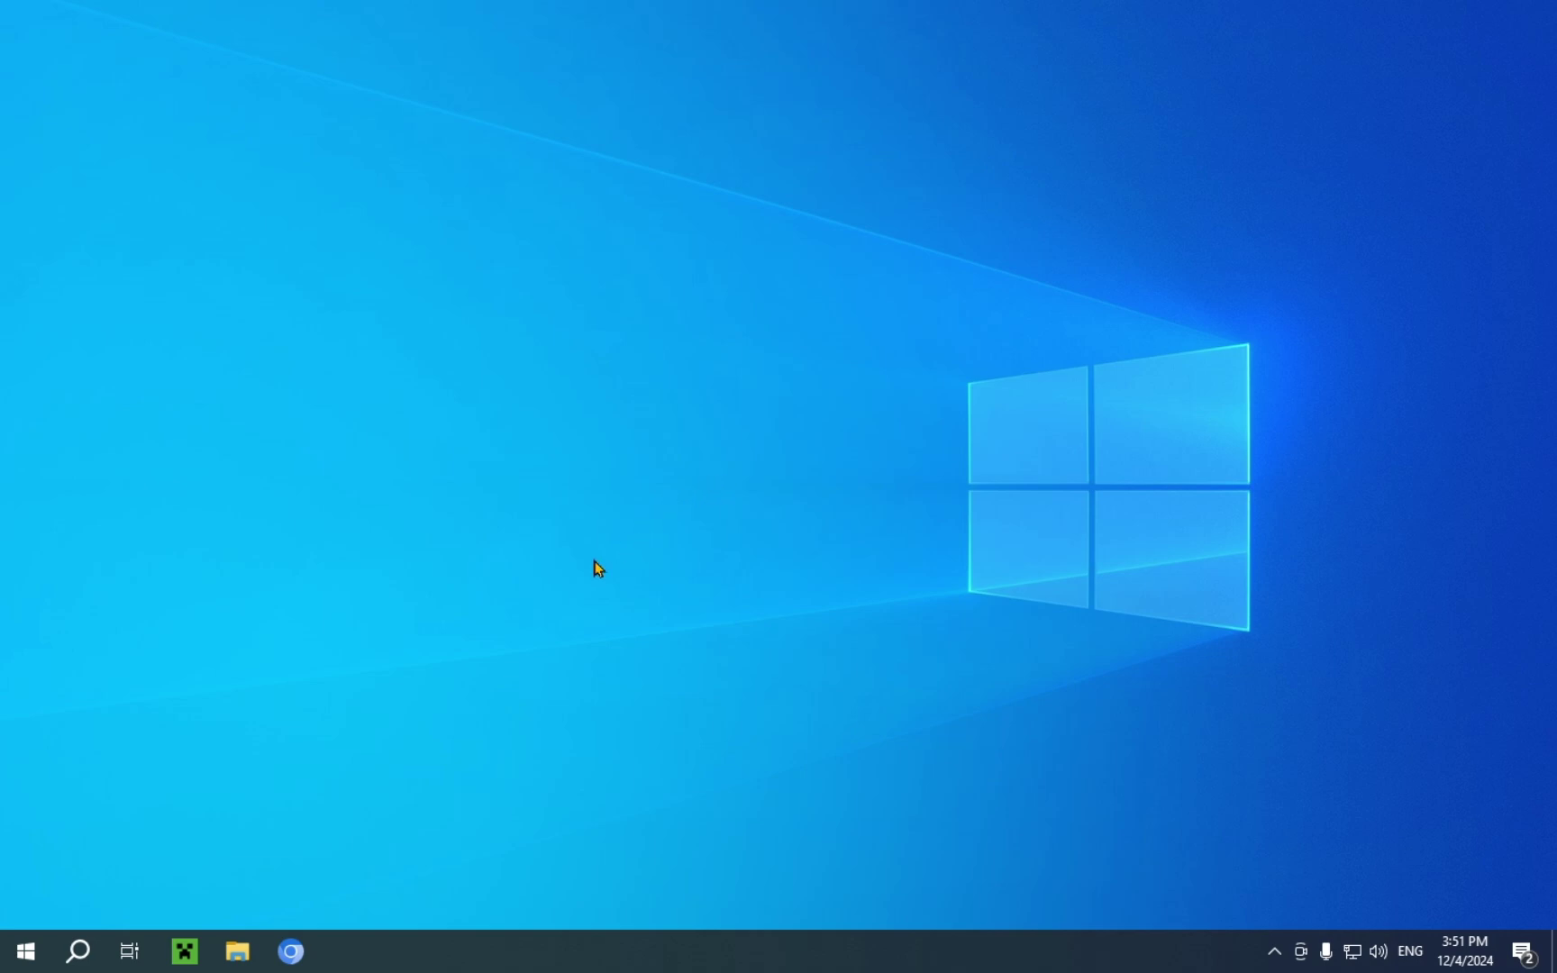
# - Search Google for 'iris shaders', accept the cookie notice, and open irisshaders.dev
pyautogui.click(291, 954)
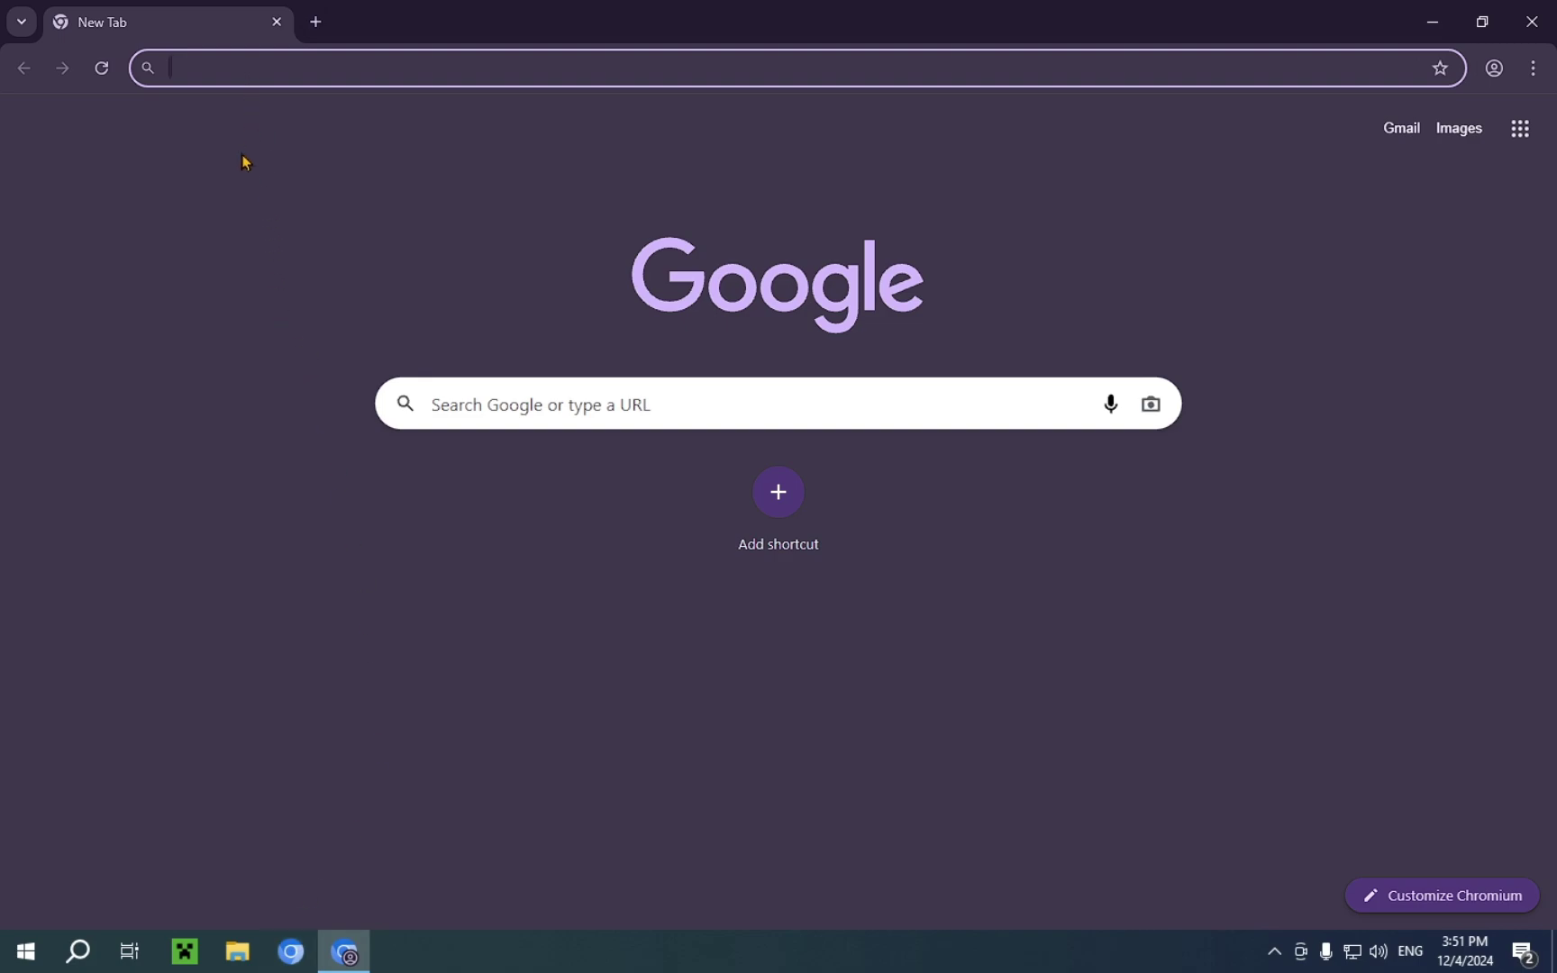
pyautogui.write('iris s')
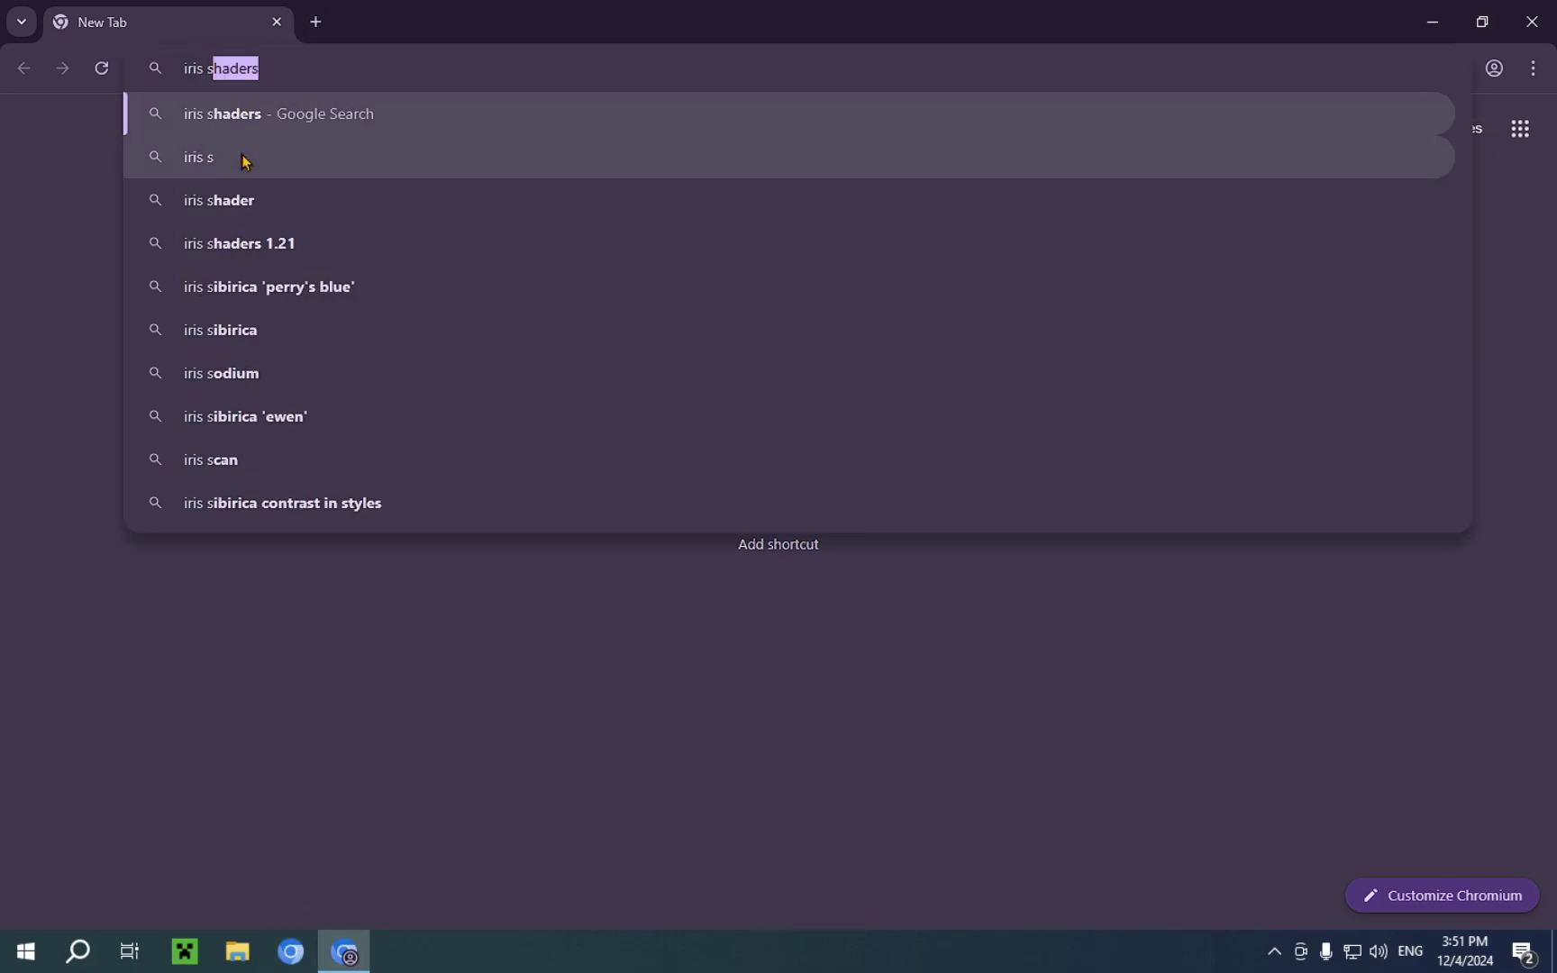
pyautogui.write('haders')
pyautogui.press('Return')
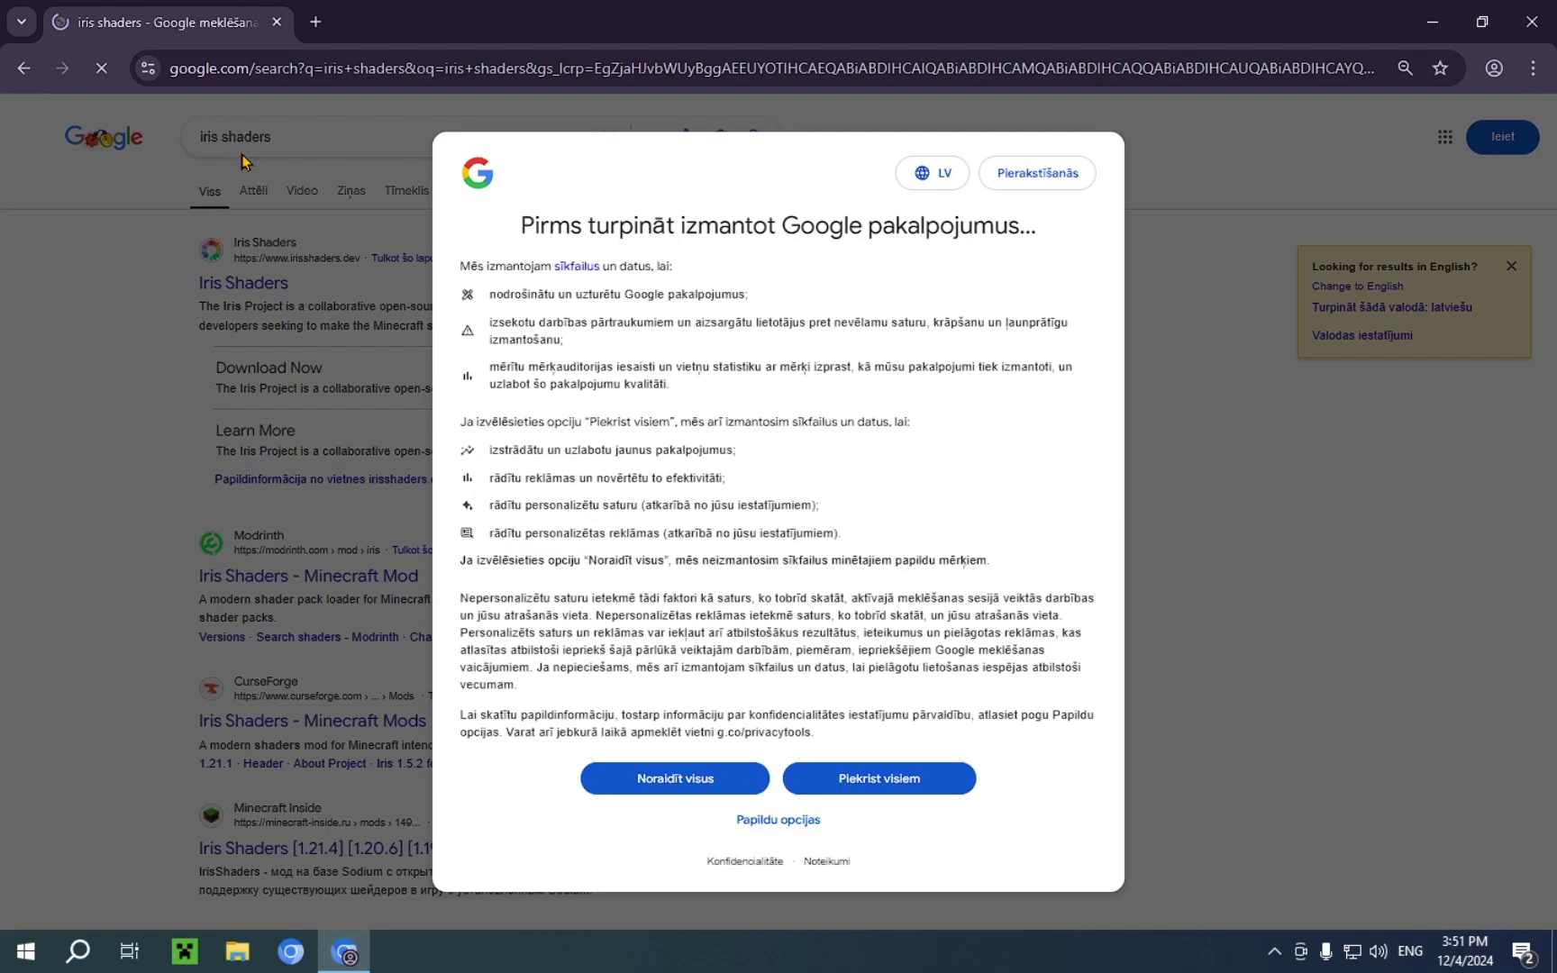
pyautogui.click(843, 782)
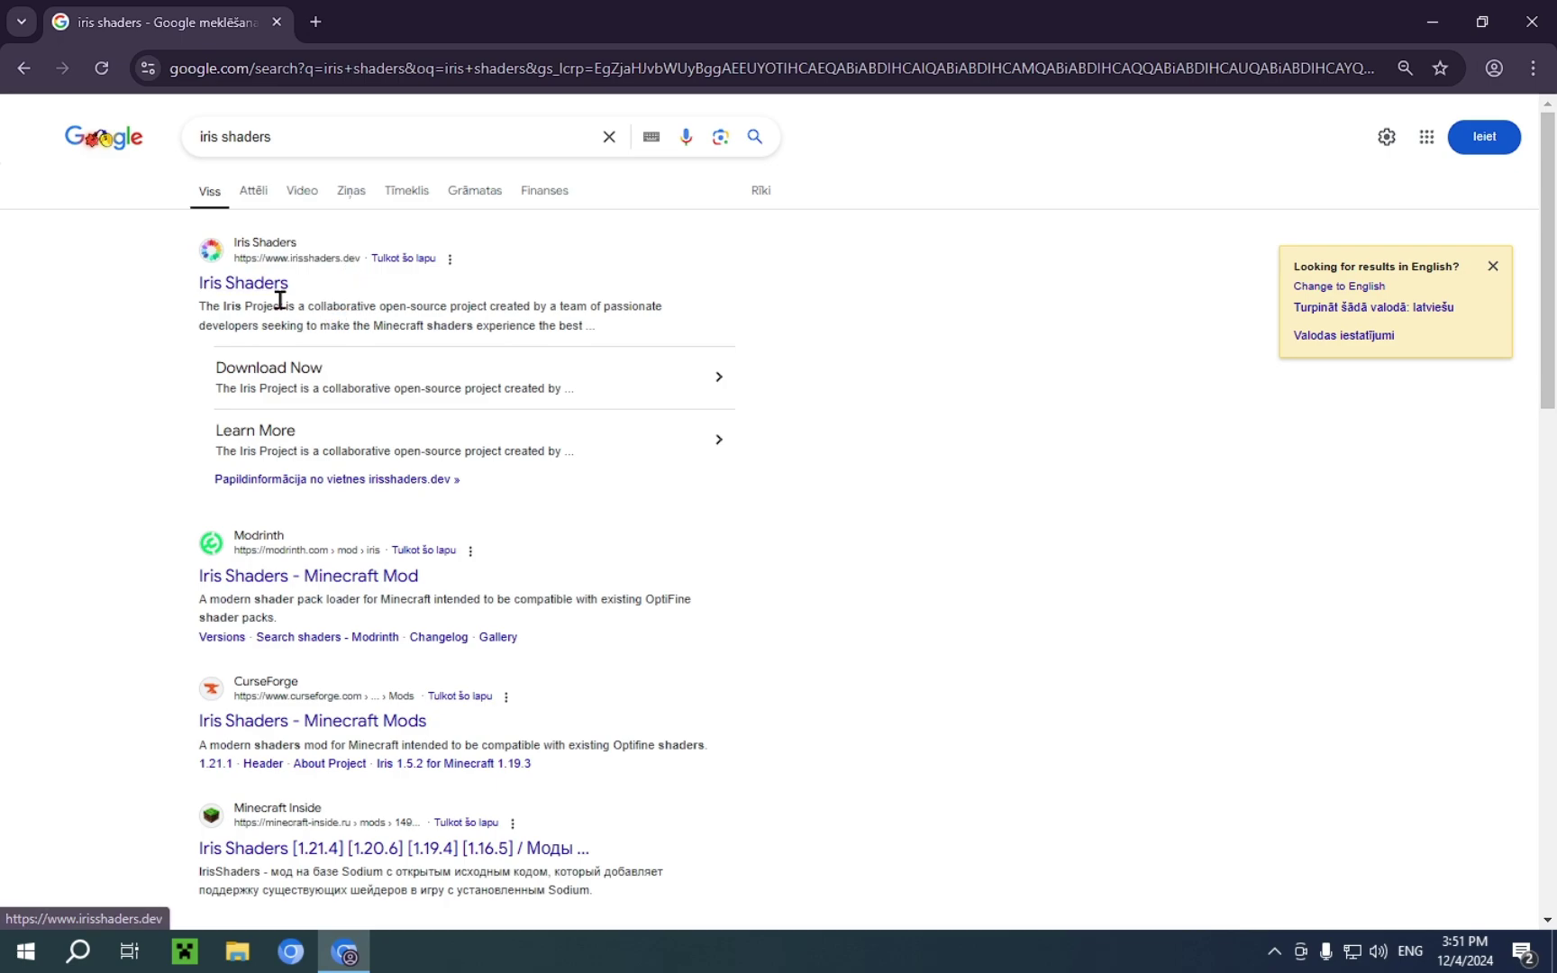
pyautogui.click(248, 287)
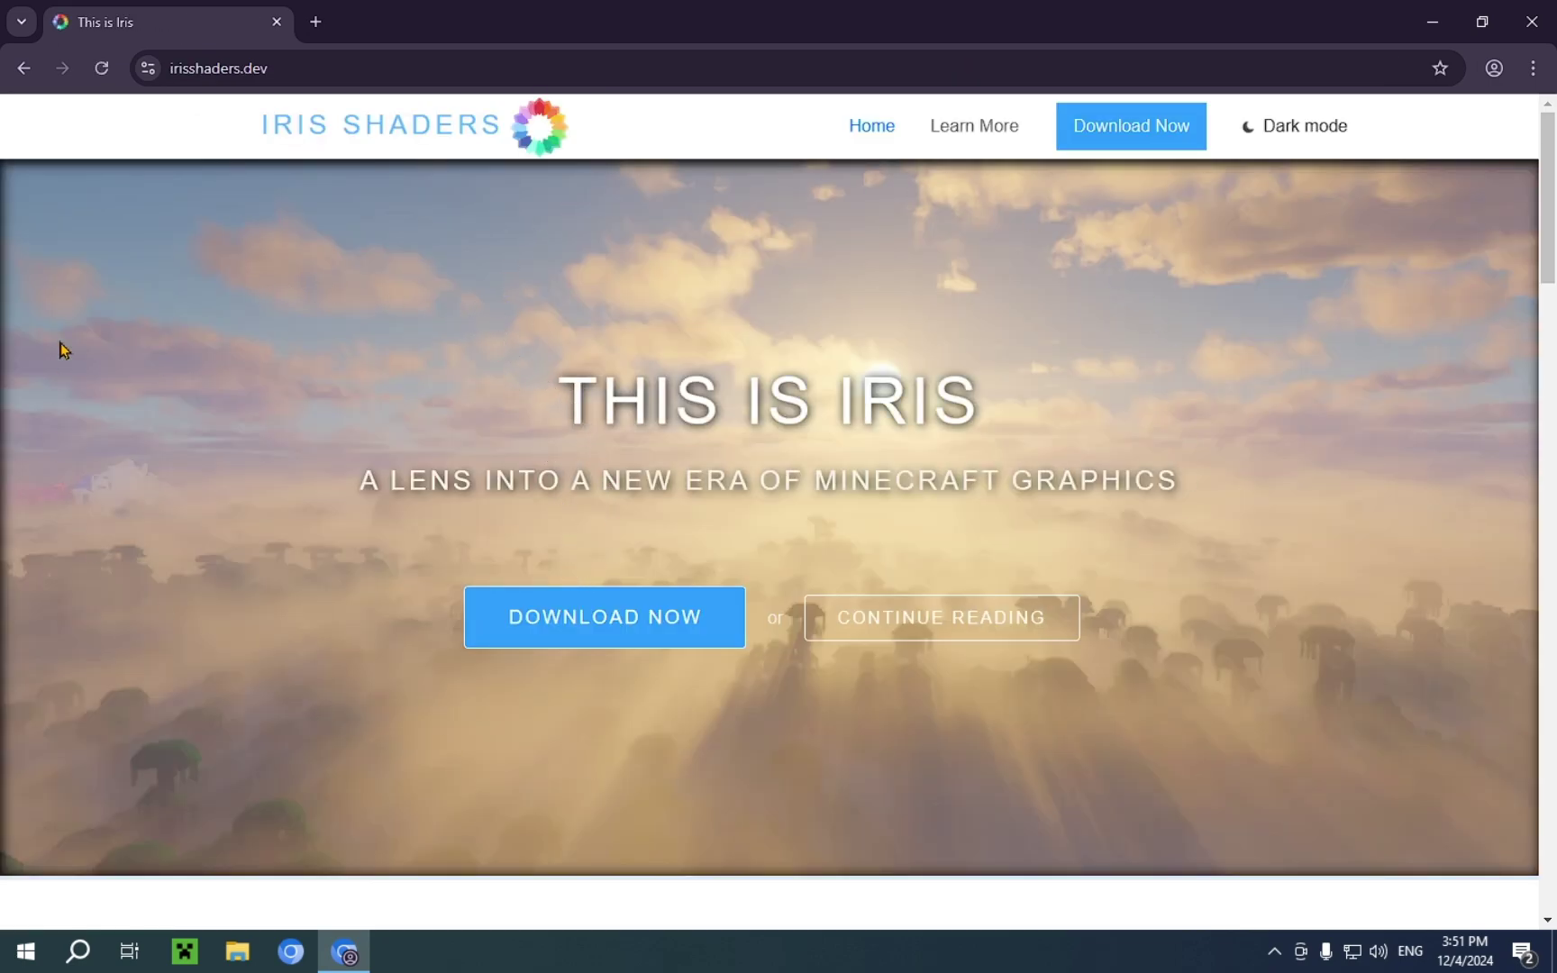
# - Download the universal Iris-Installer-3.2.1.jar from the Iris download page and confirm it finished
pyautogui.scroll(-7, 410, 519)
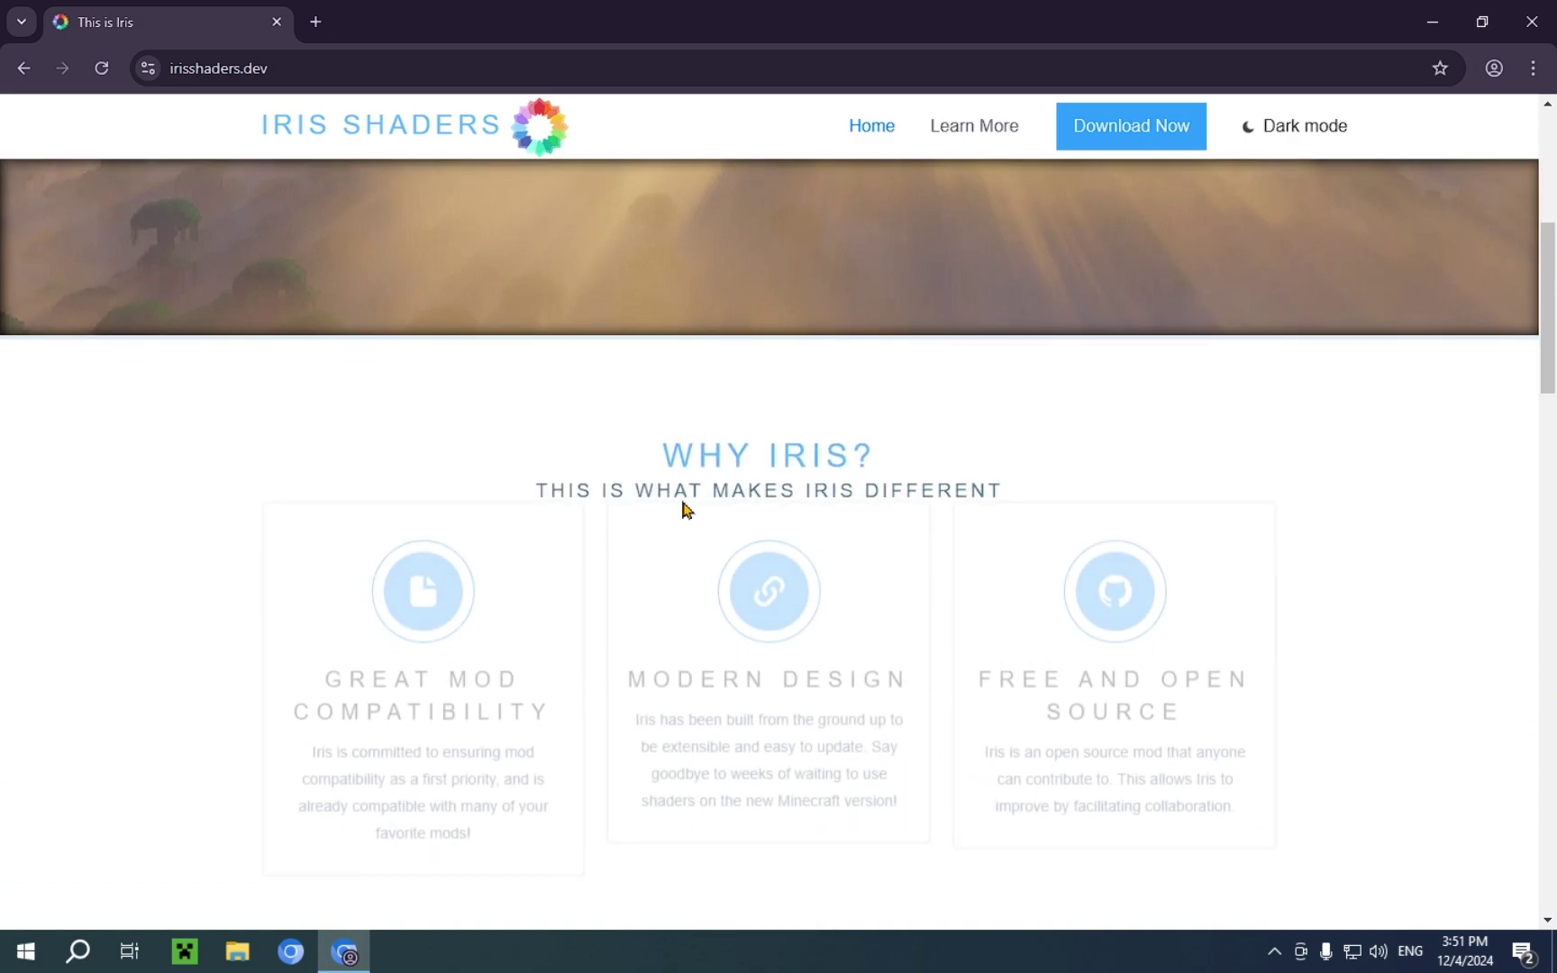
pyautogui.scroll(-3, 378, 464)
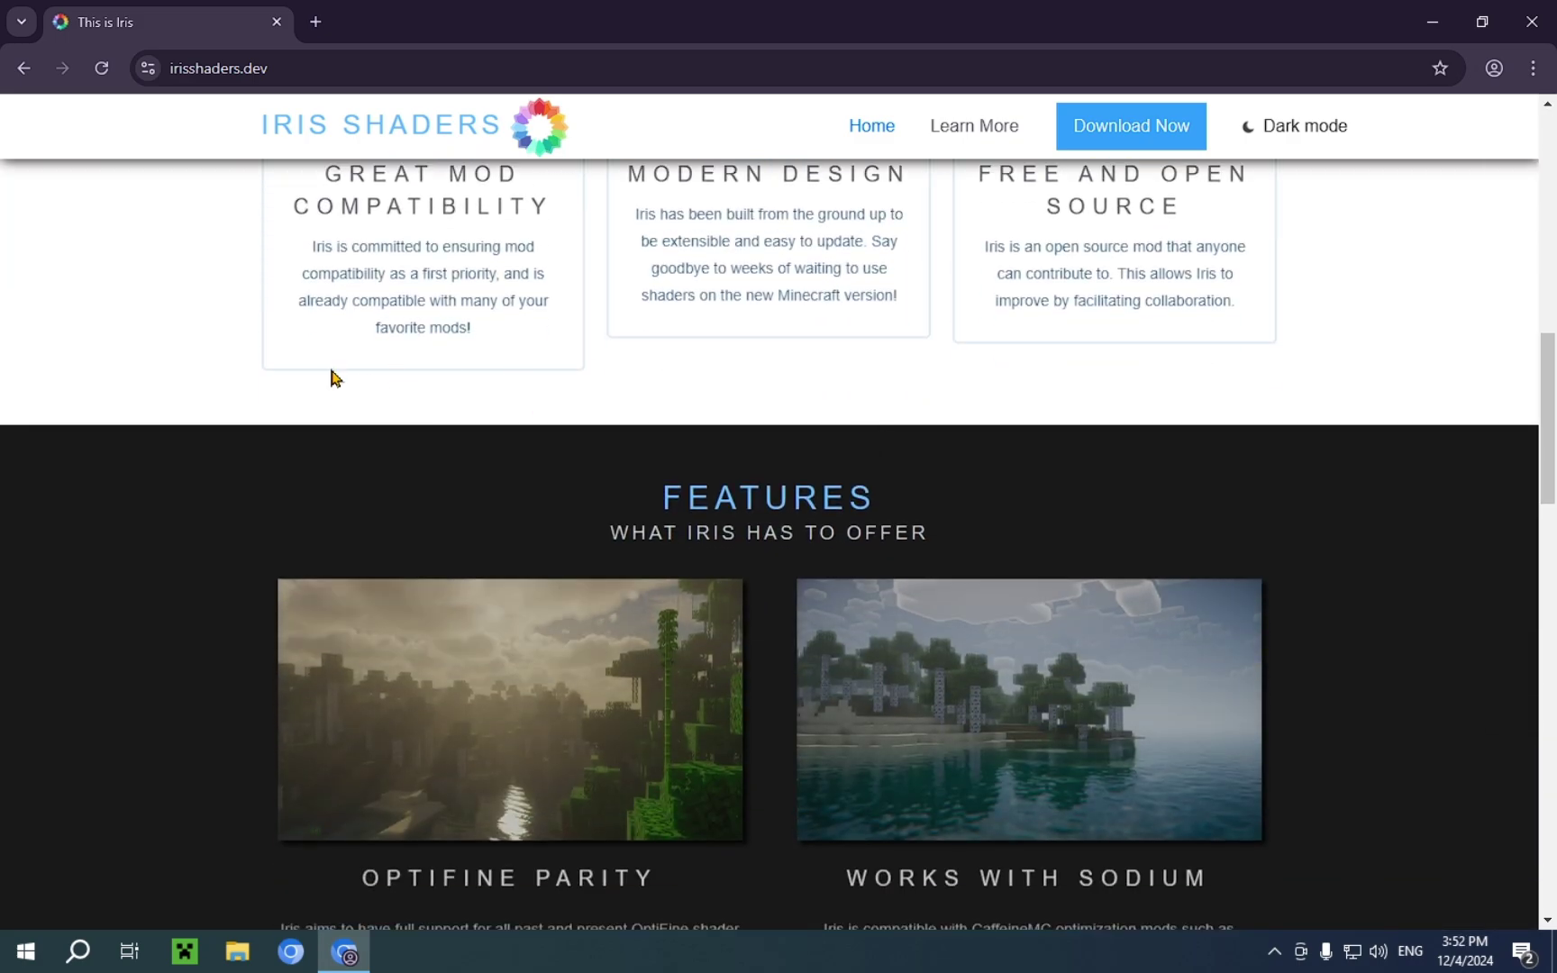
pyautogui.scroll(-7, 615, 455)
pyautogui.scroll(-4, 793, 514)
pyautogui.scroll(14, 764, 518)
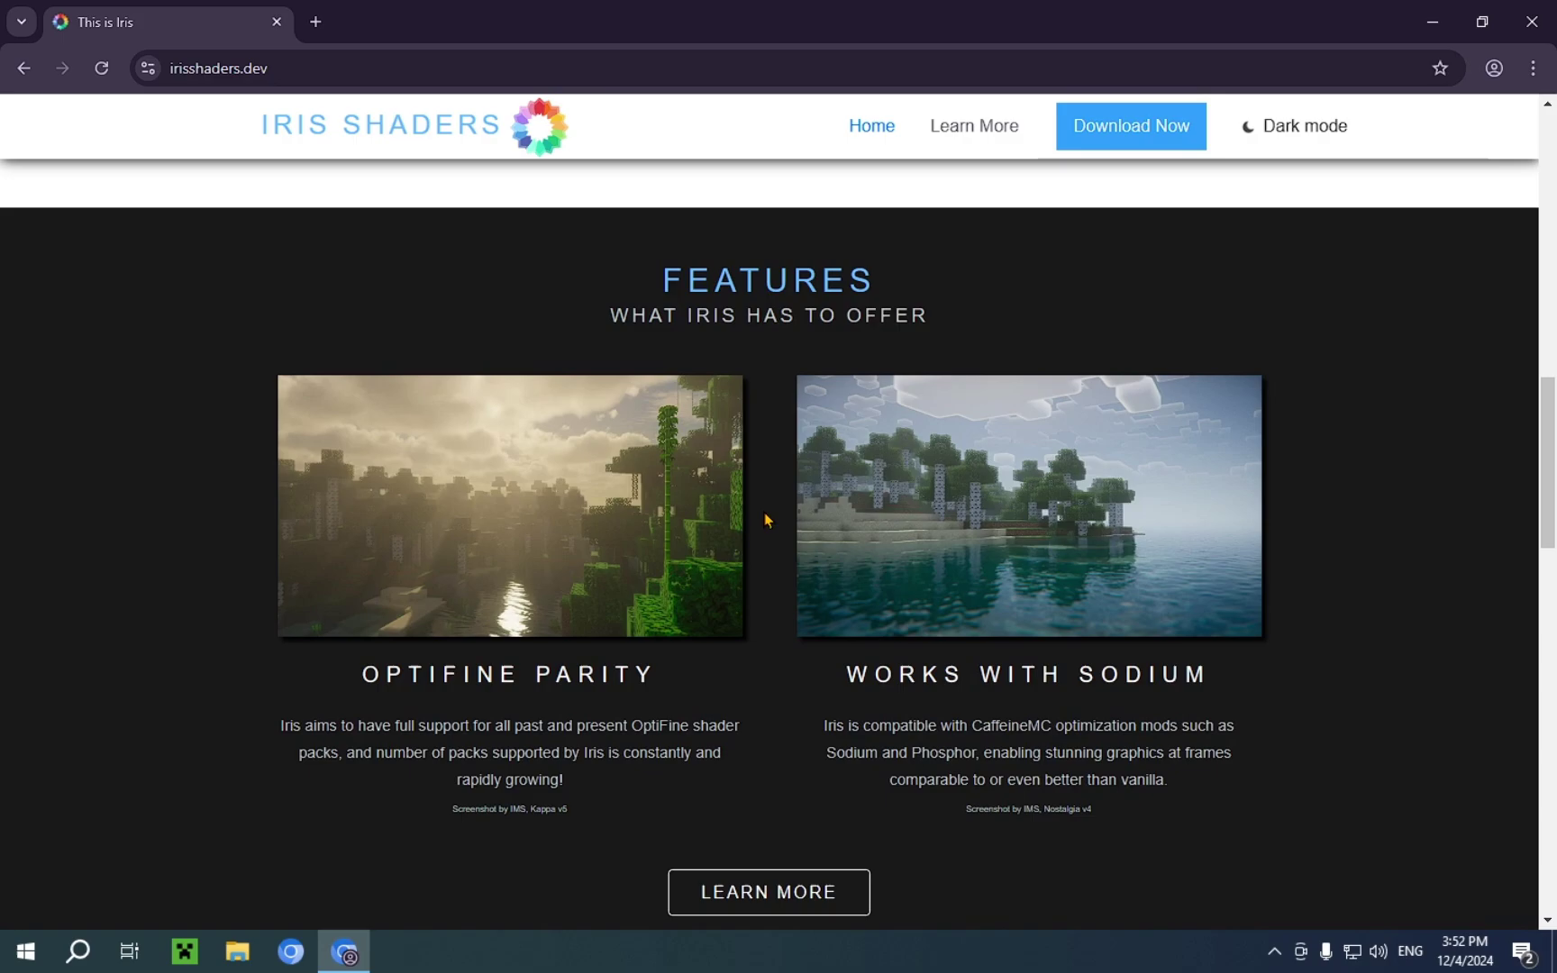
pyautogui.scroll(-13, 584, 487)
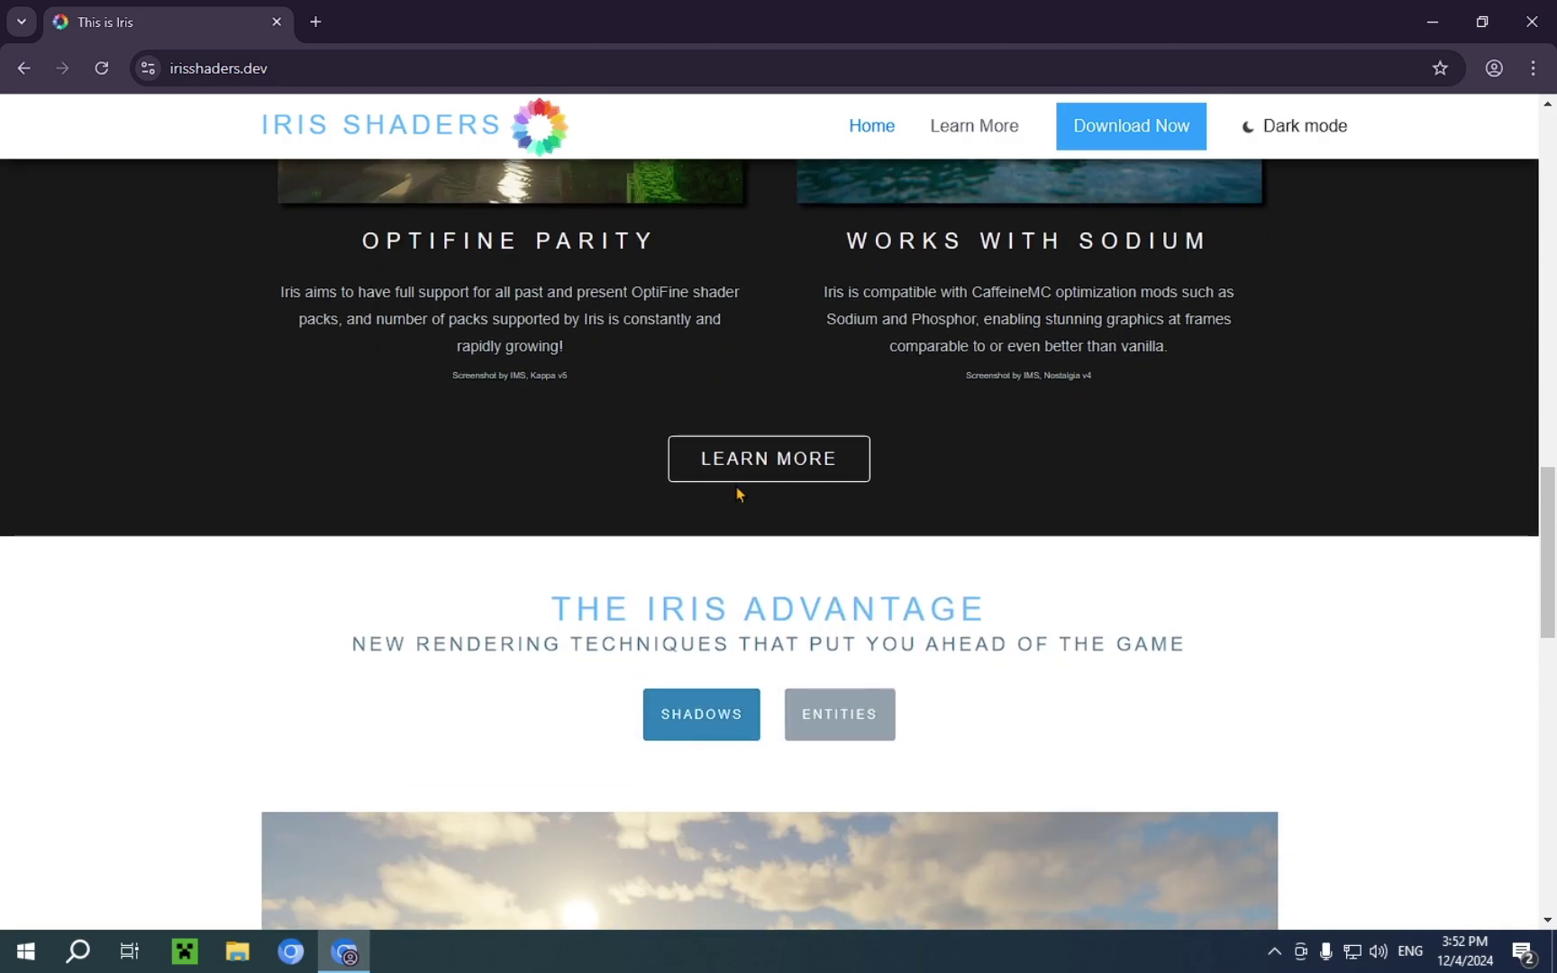
pyautogui.scroll(15, 736, 494)
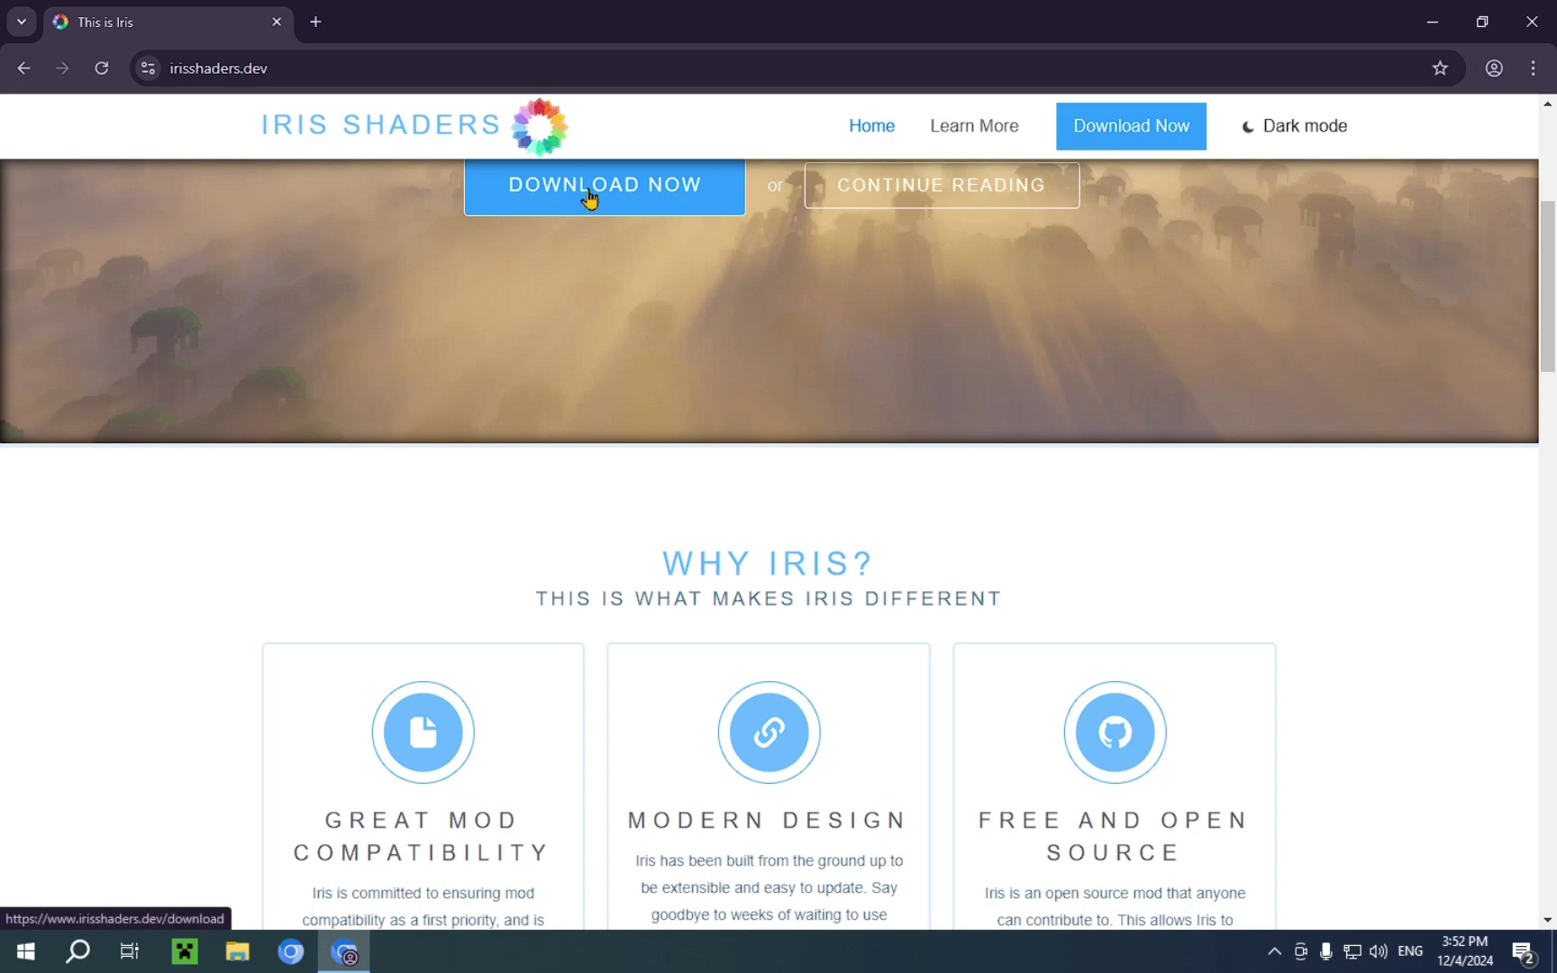
pyautogui.click(590, 196)
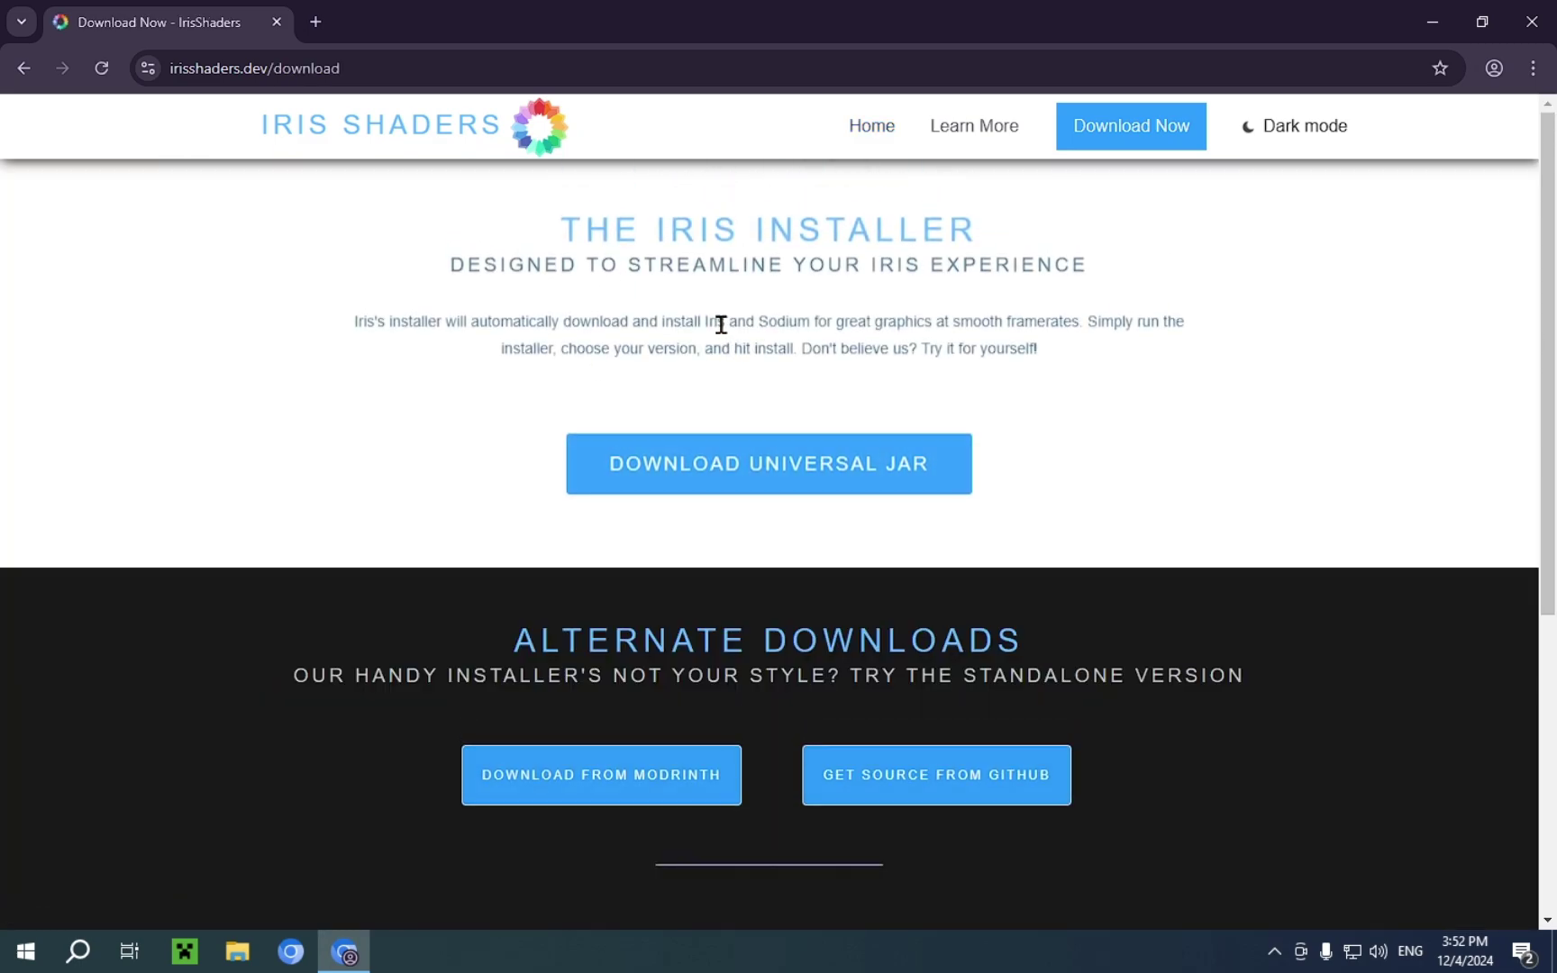
pyautogui.click(767, 463)
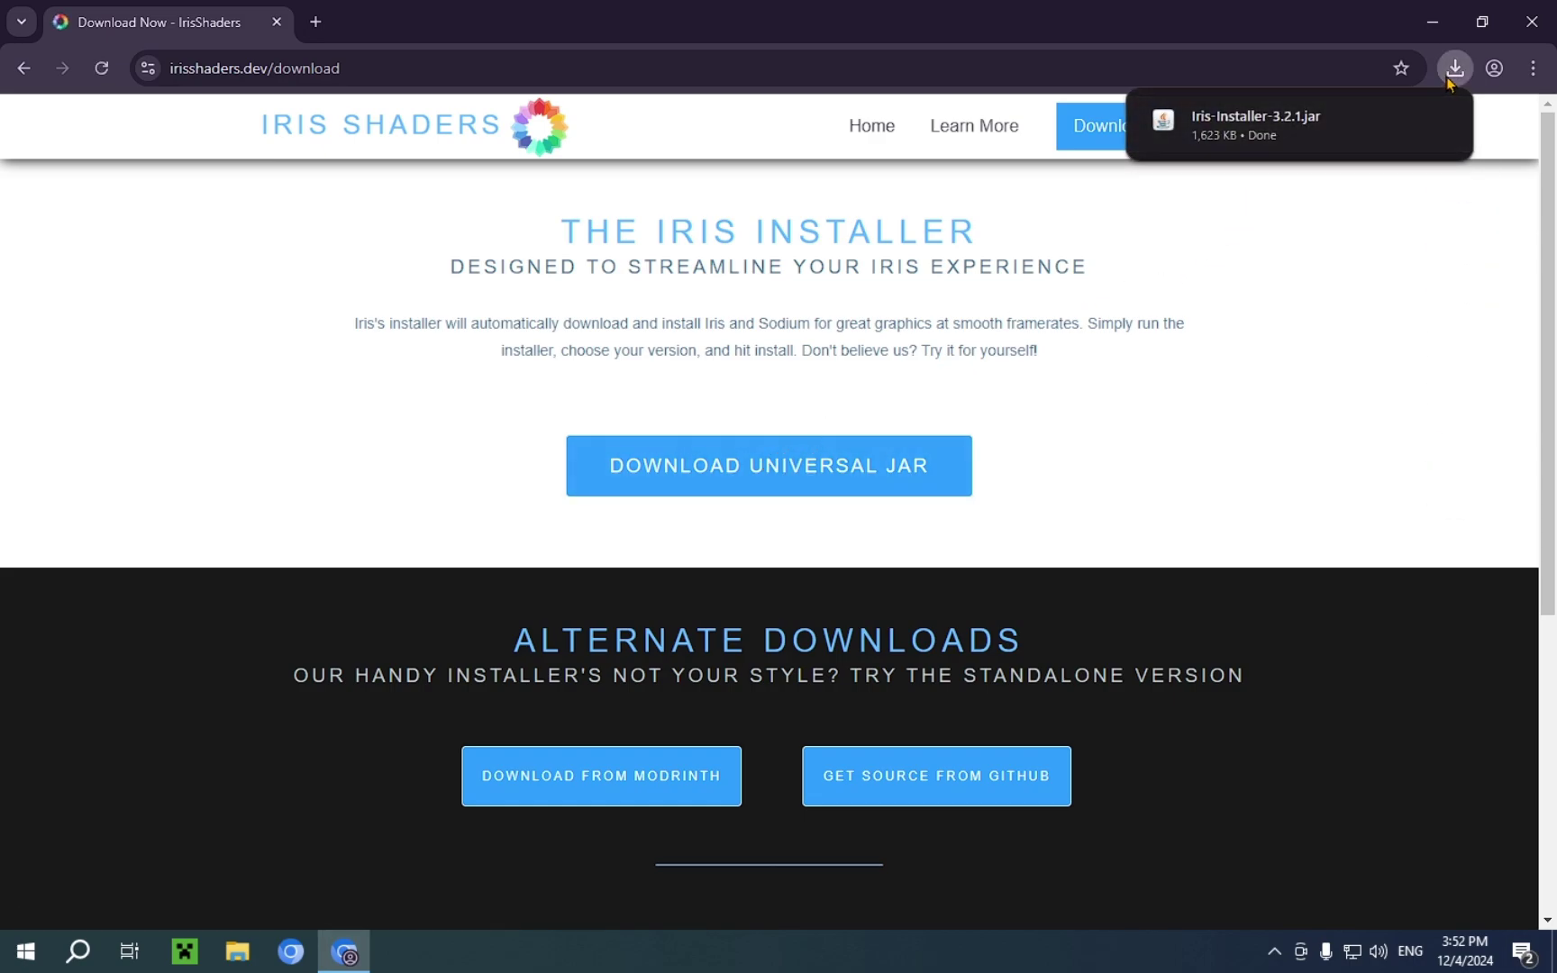
pyautogui.click(1454, 68)
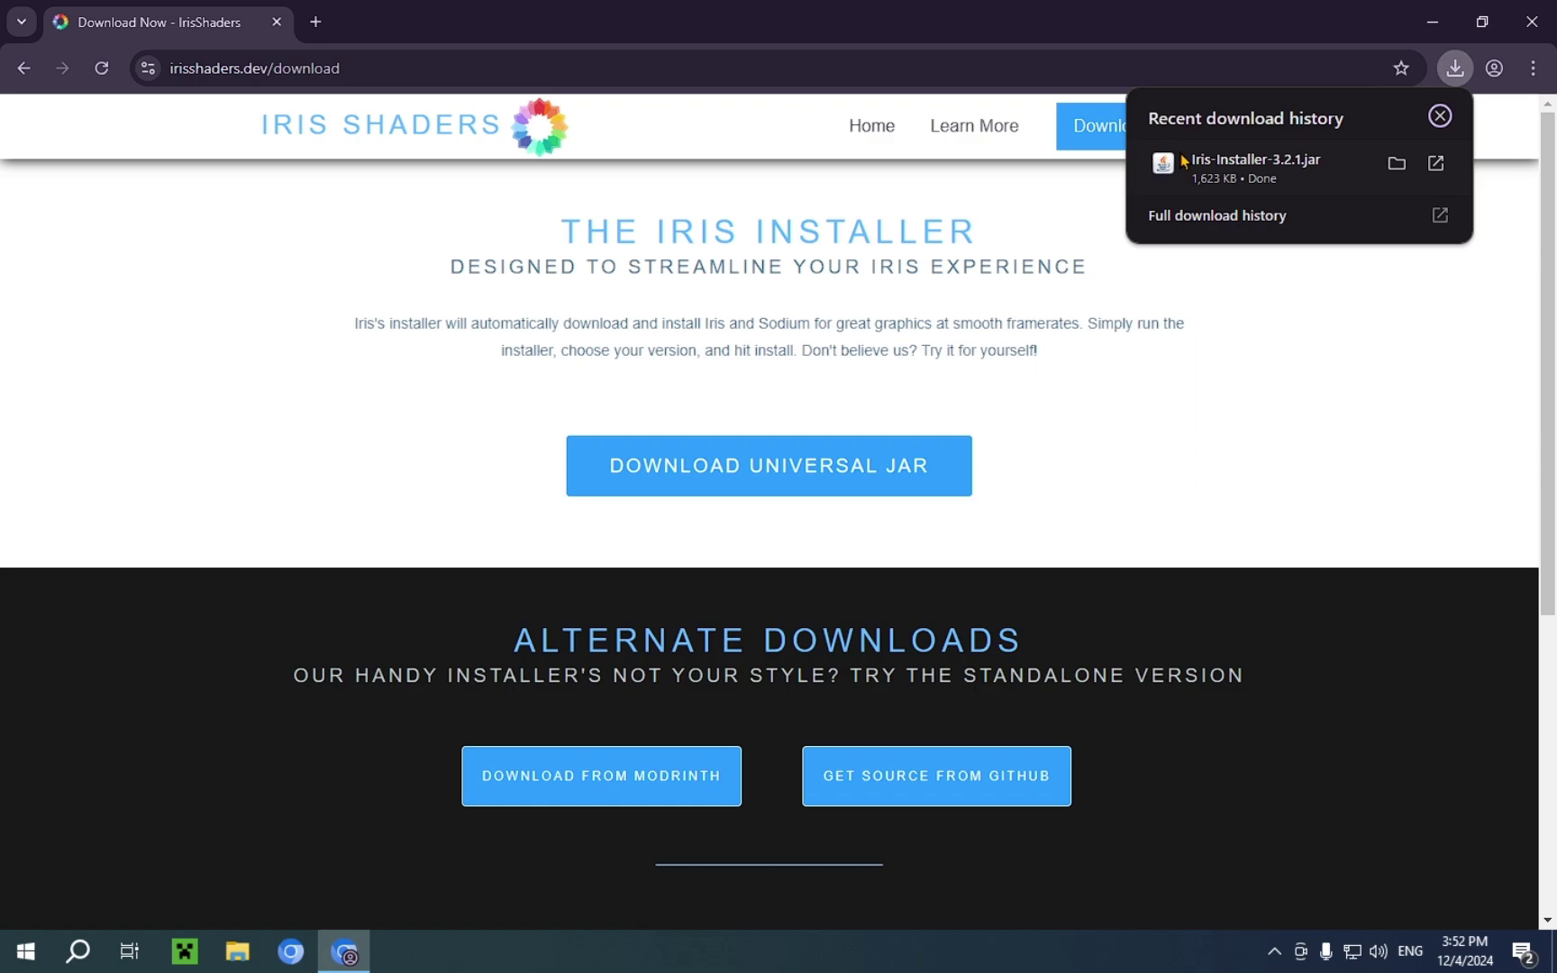
# - In a new tab, search 'java windows', review the Java 8 Update 431 download page, then close it
pyautogui.click(316, 21)
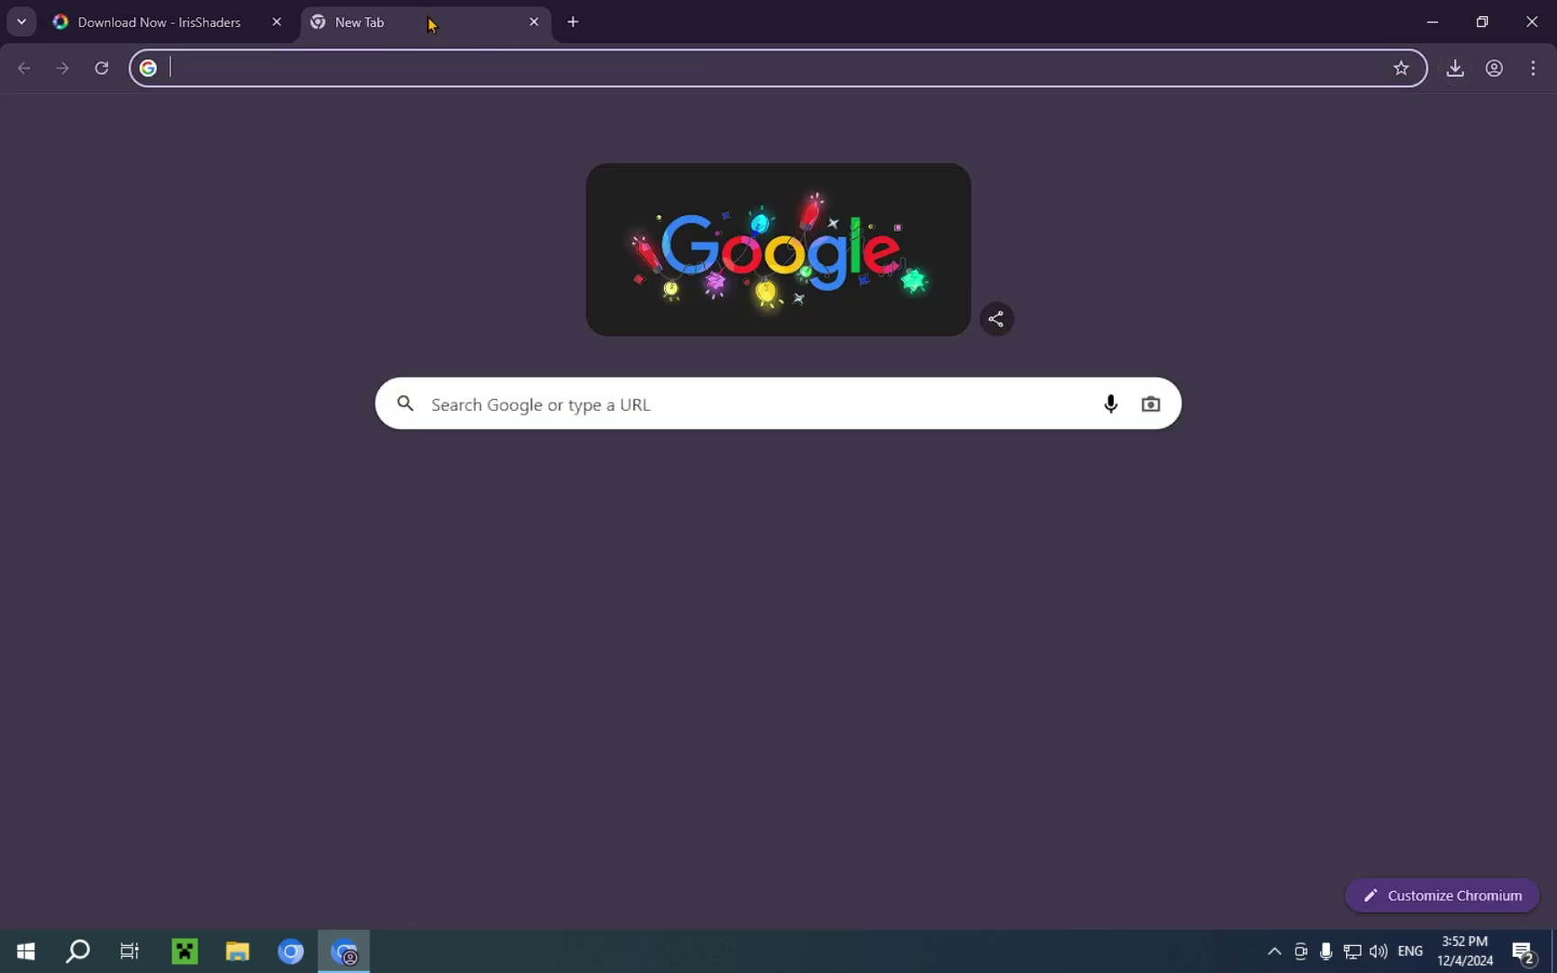
pyautogui.write('java wi')
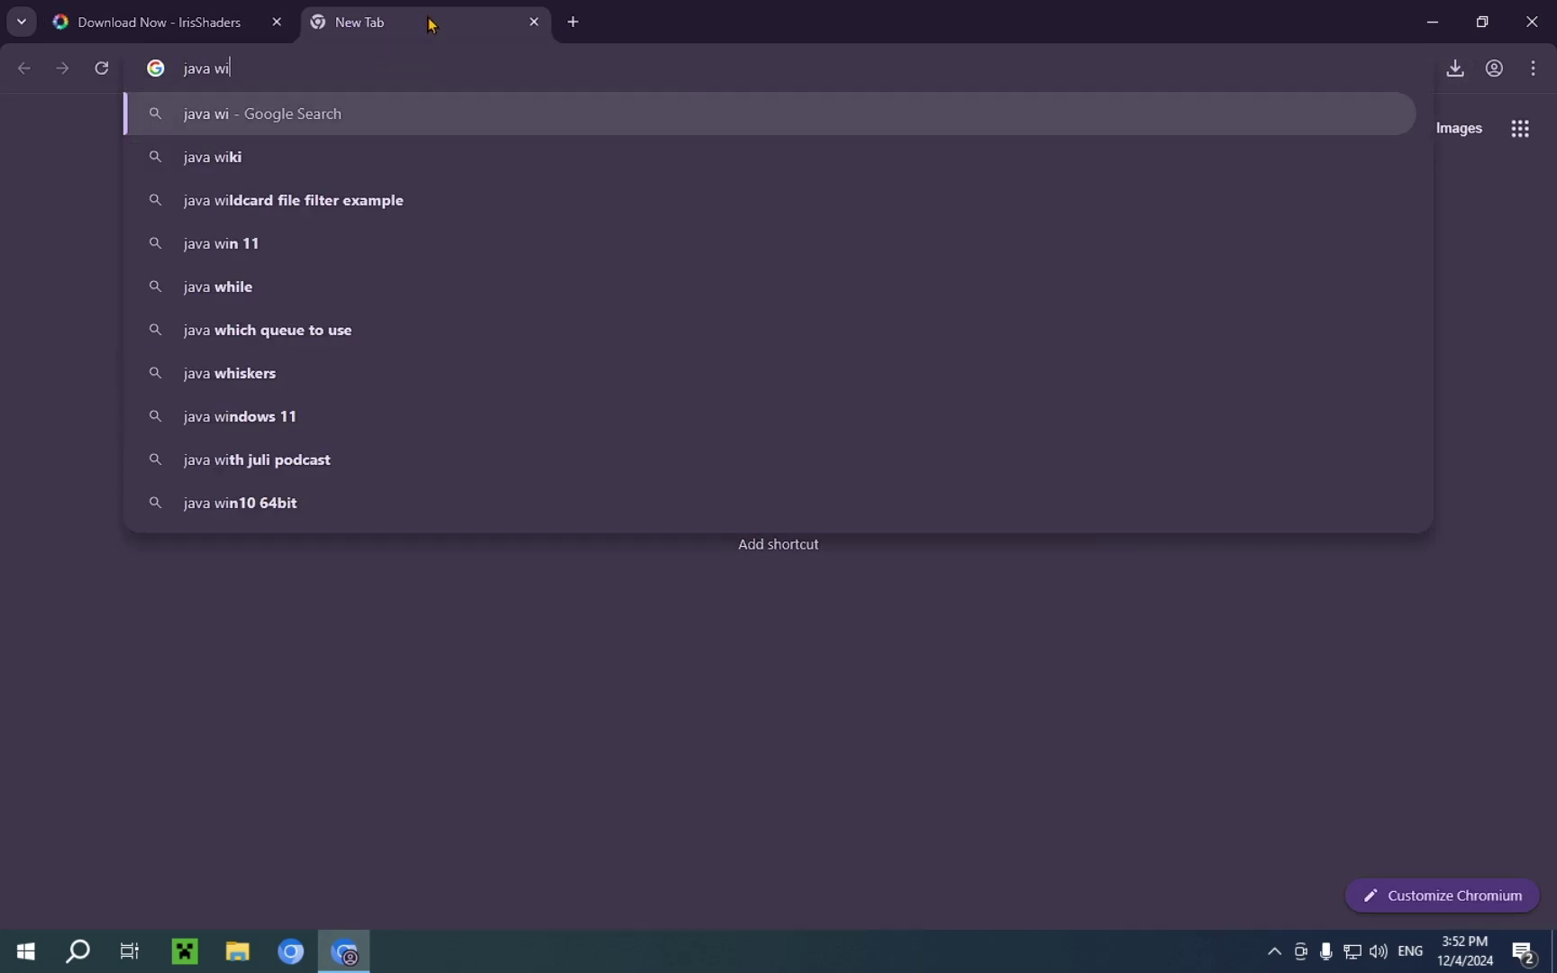
pyautogui.write('ndows')
pyautogui.press('Return')
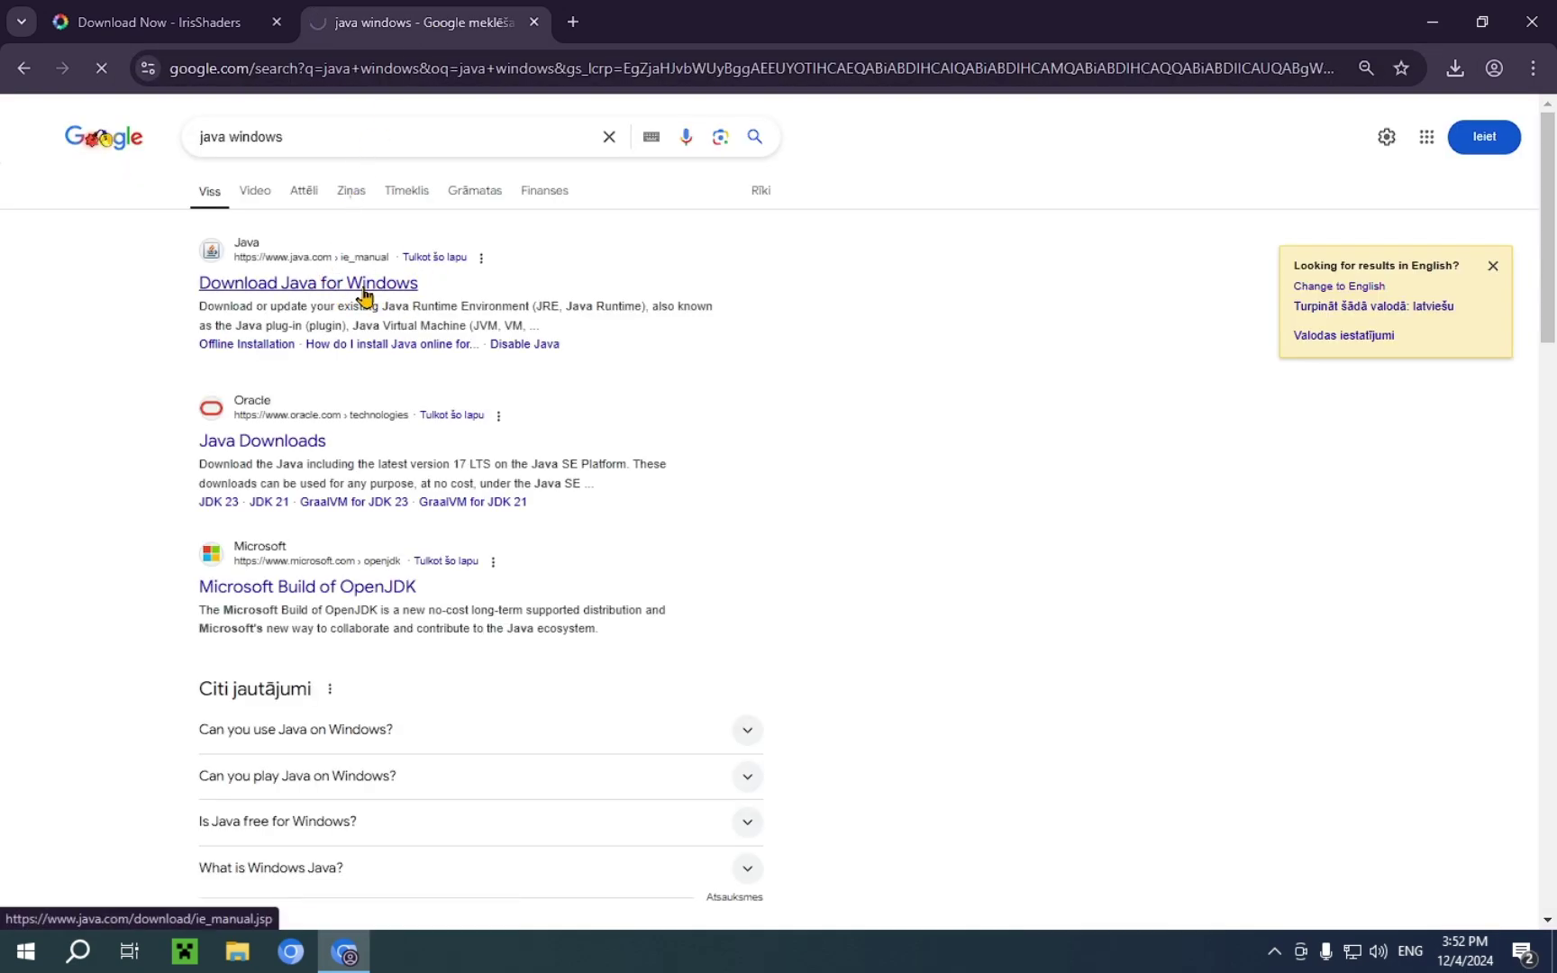
pyautogui.click(288, 282)
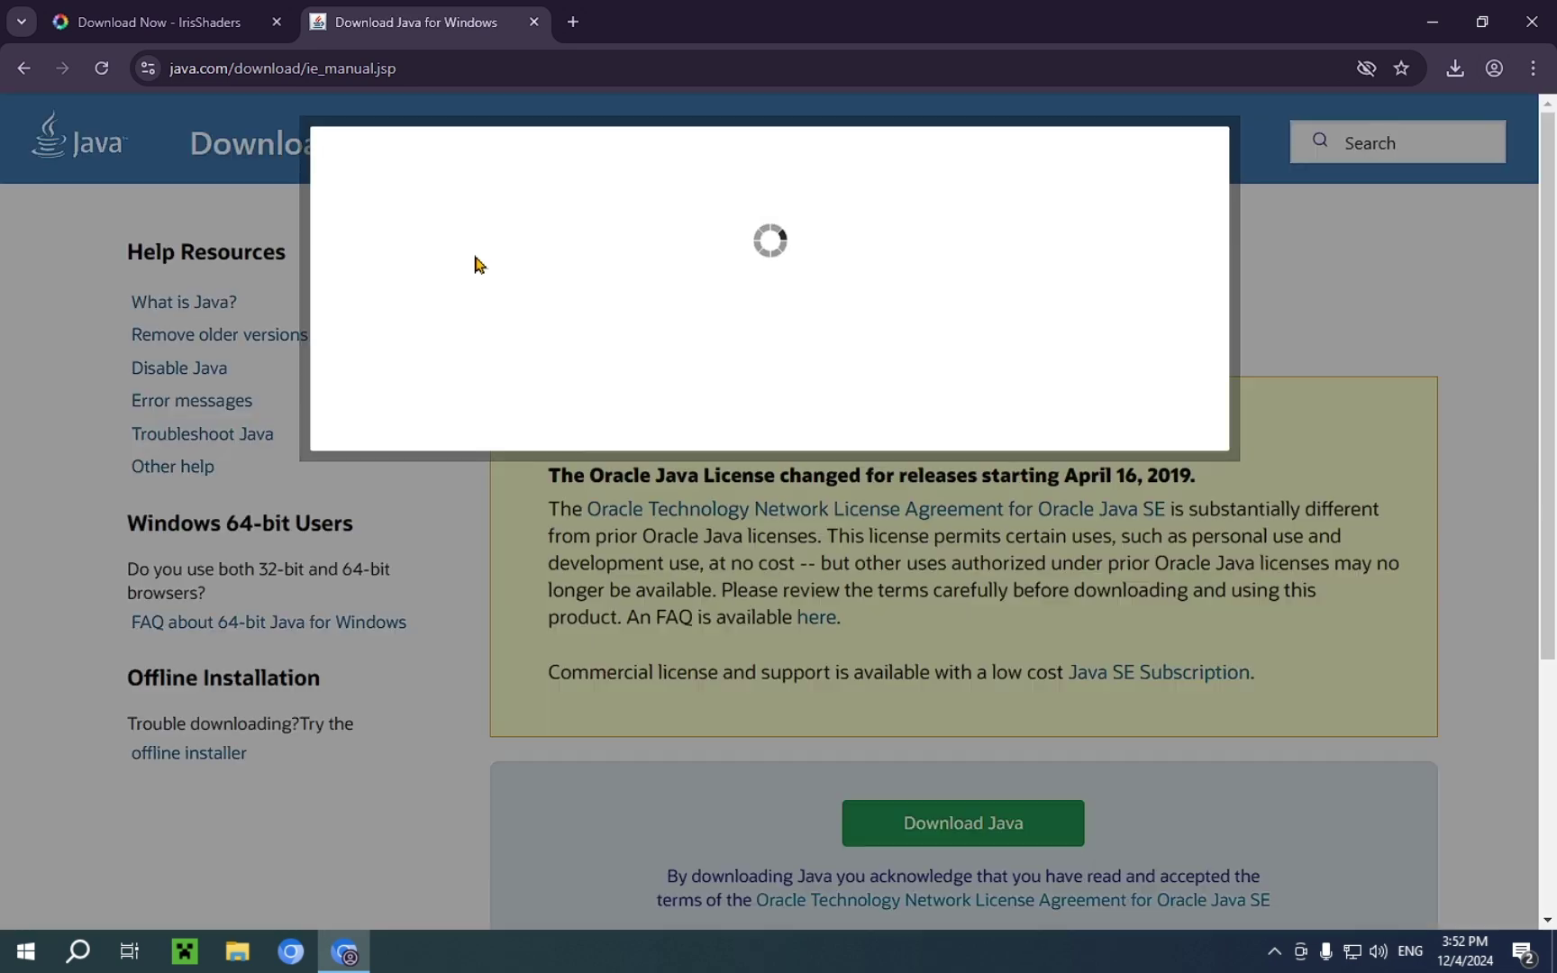
pyautogui.click(393, 416)
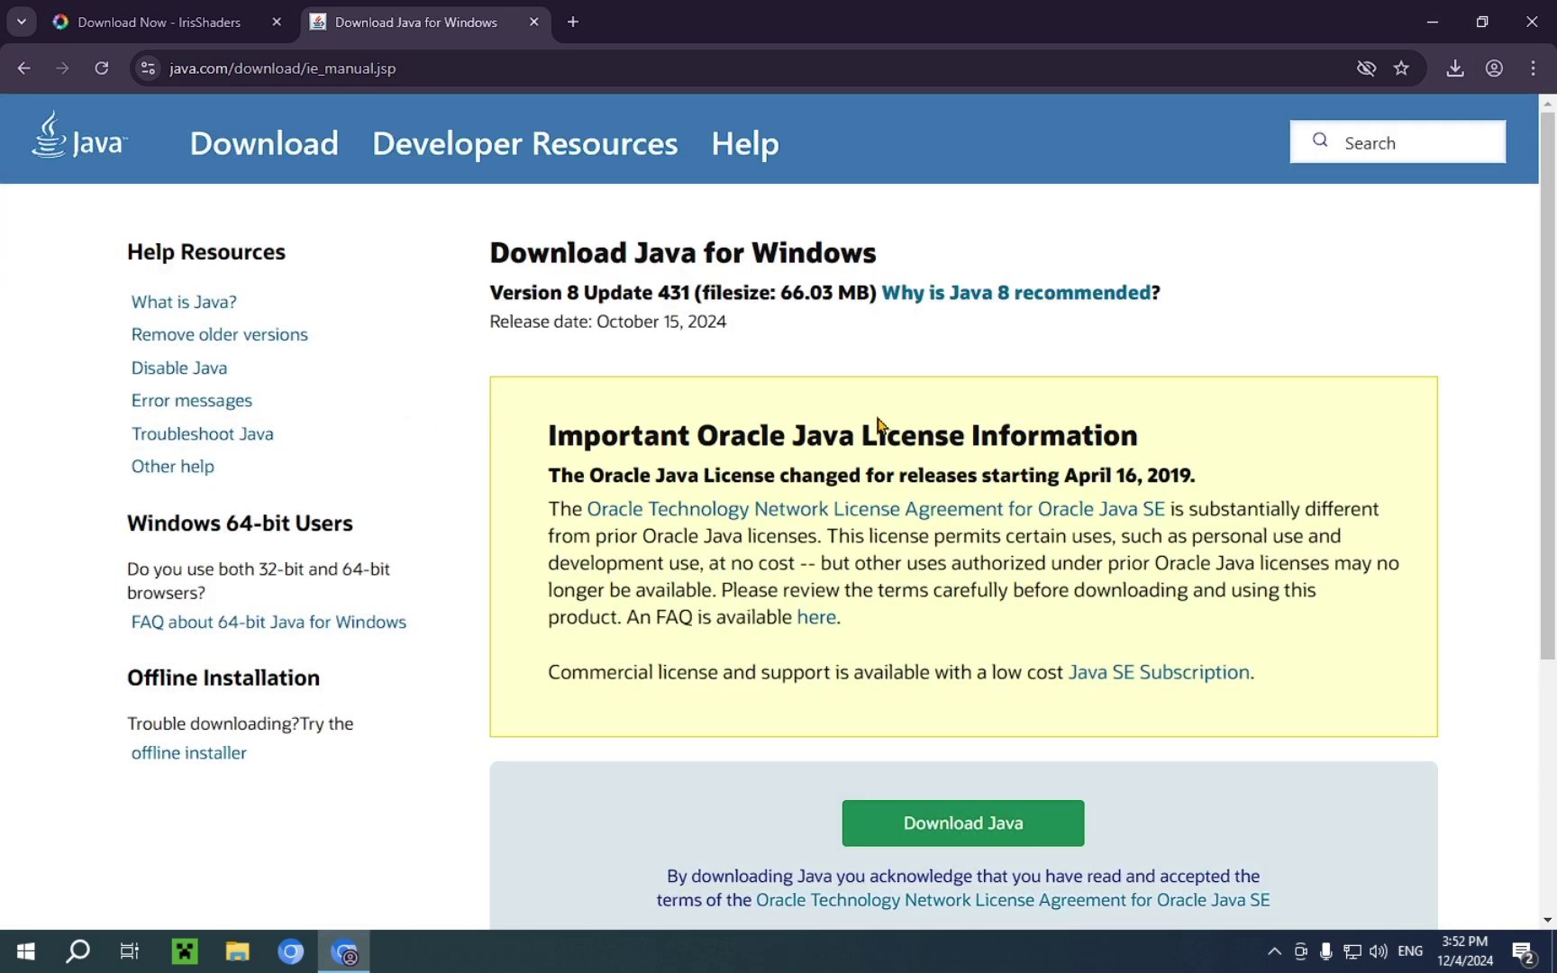
pyautogui.scroll(-1, 879, 424)
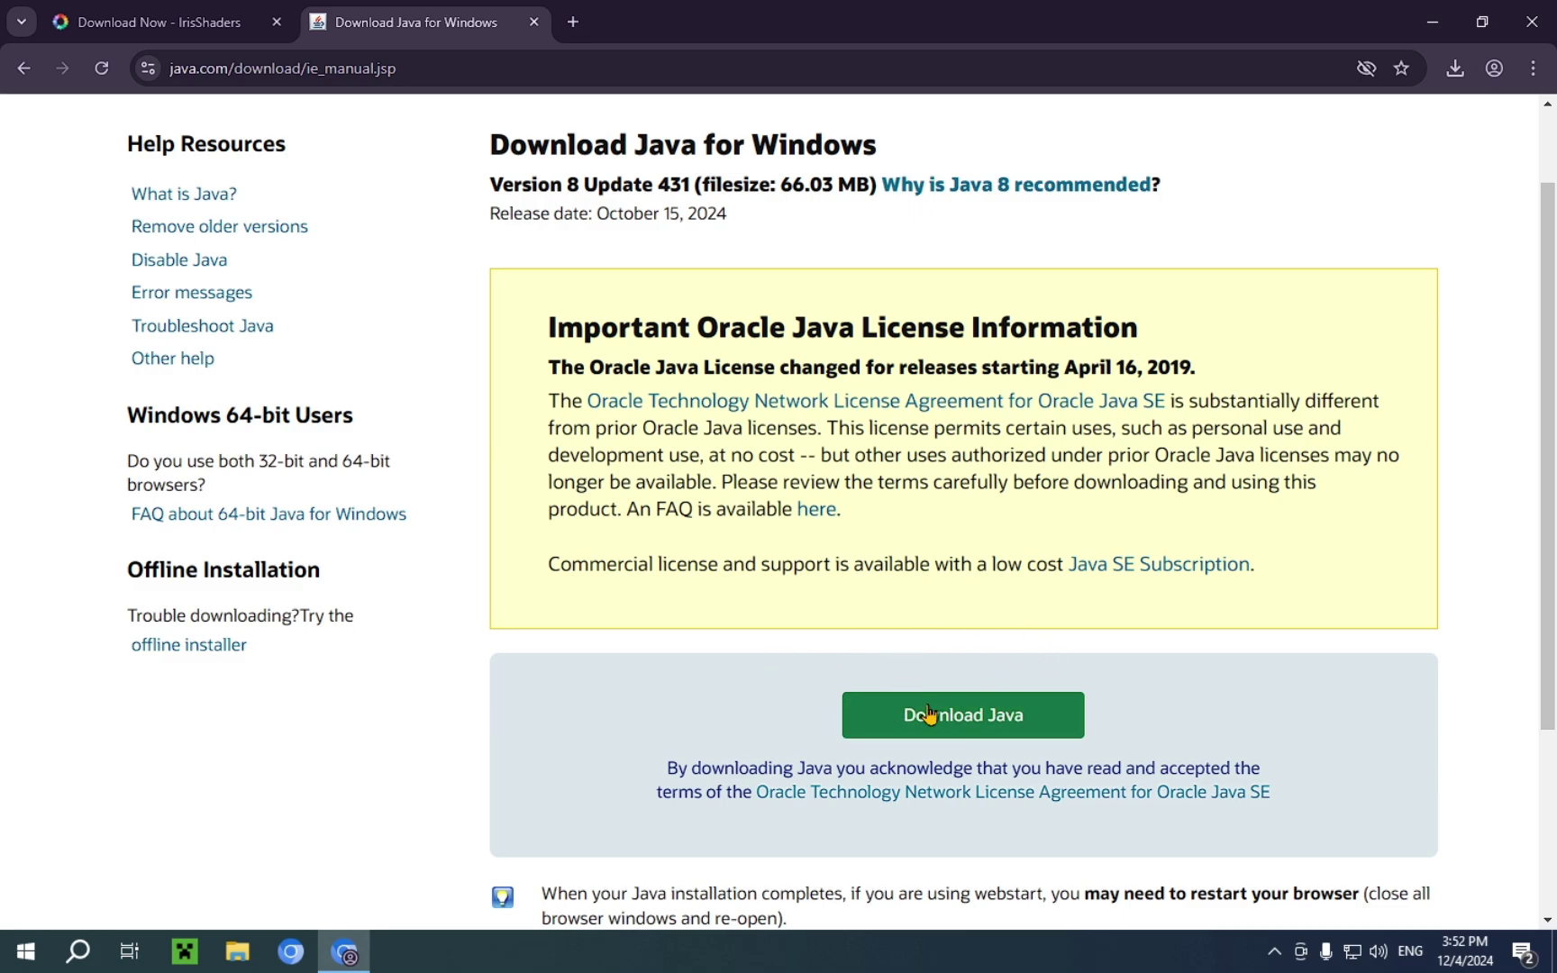
pyautogui.scroll(1, 578, 458)
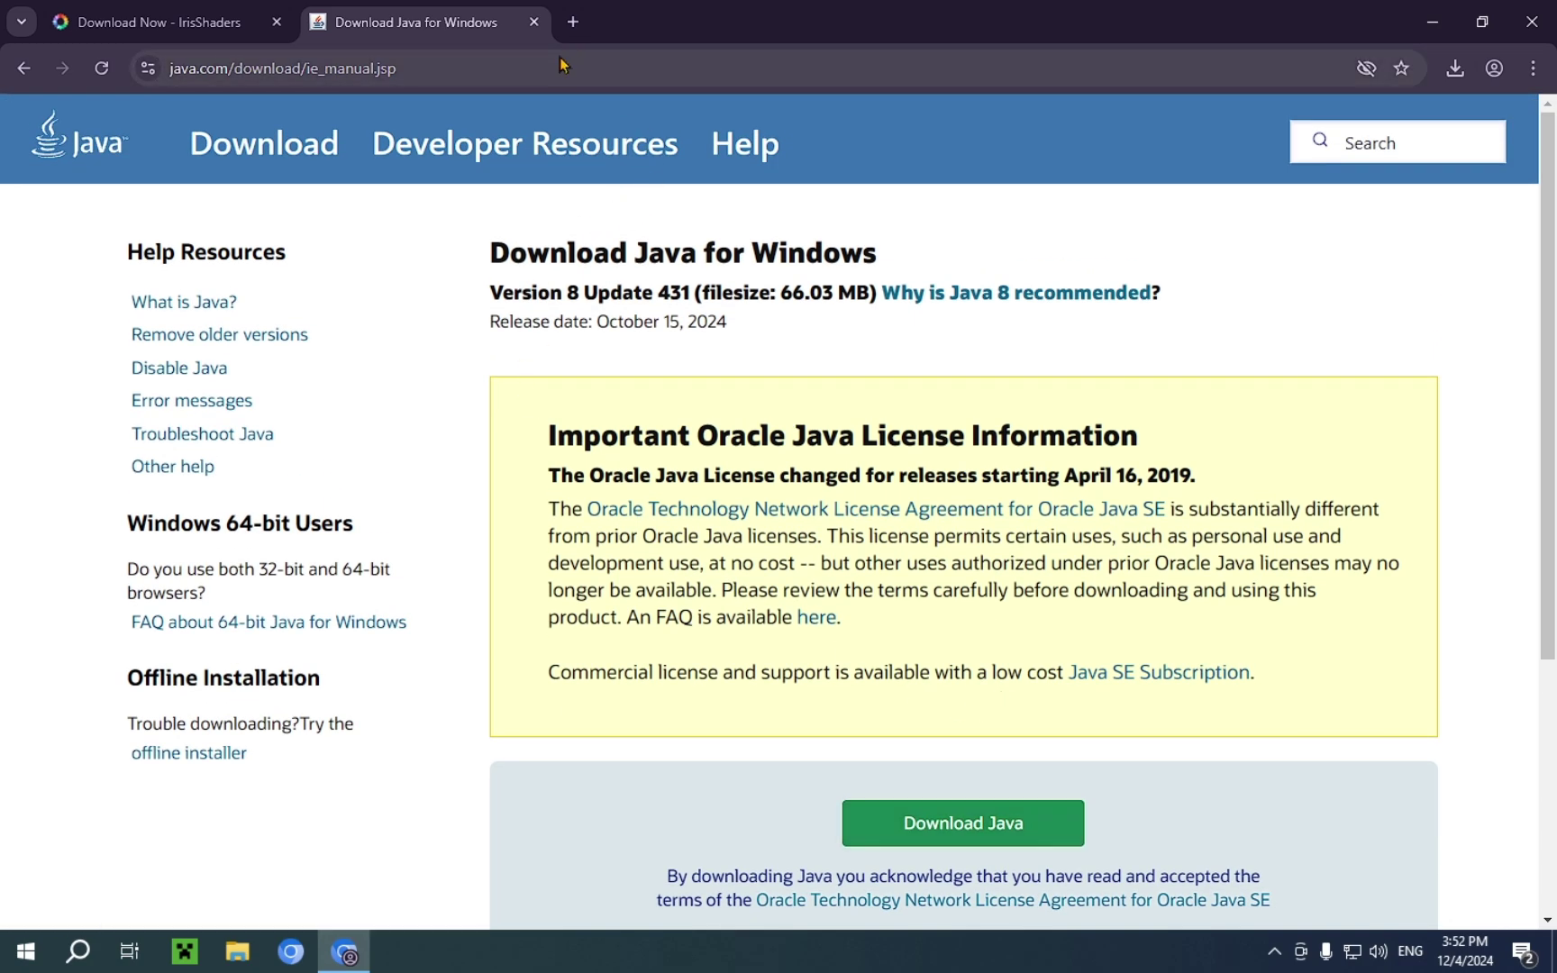
pyautogui.click(534, 22)
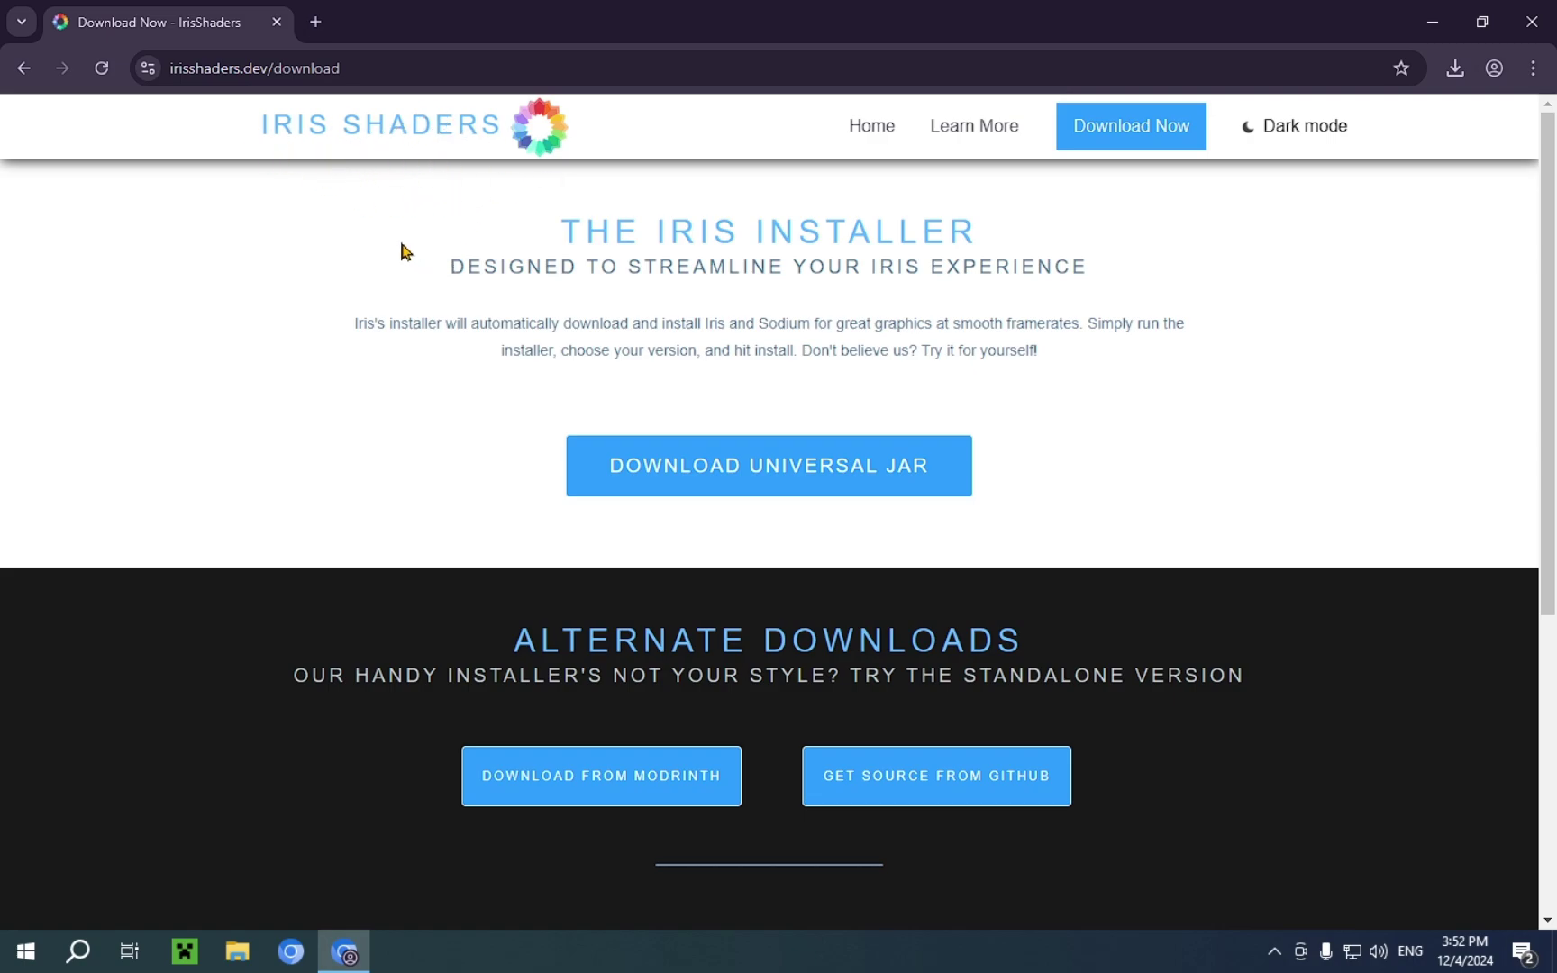
# - Search 'modrinth' in a new tab, open modrinth.com, and browse its Shaders category
pyautogui.click(315, 21)
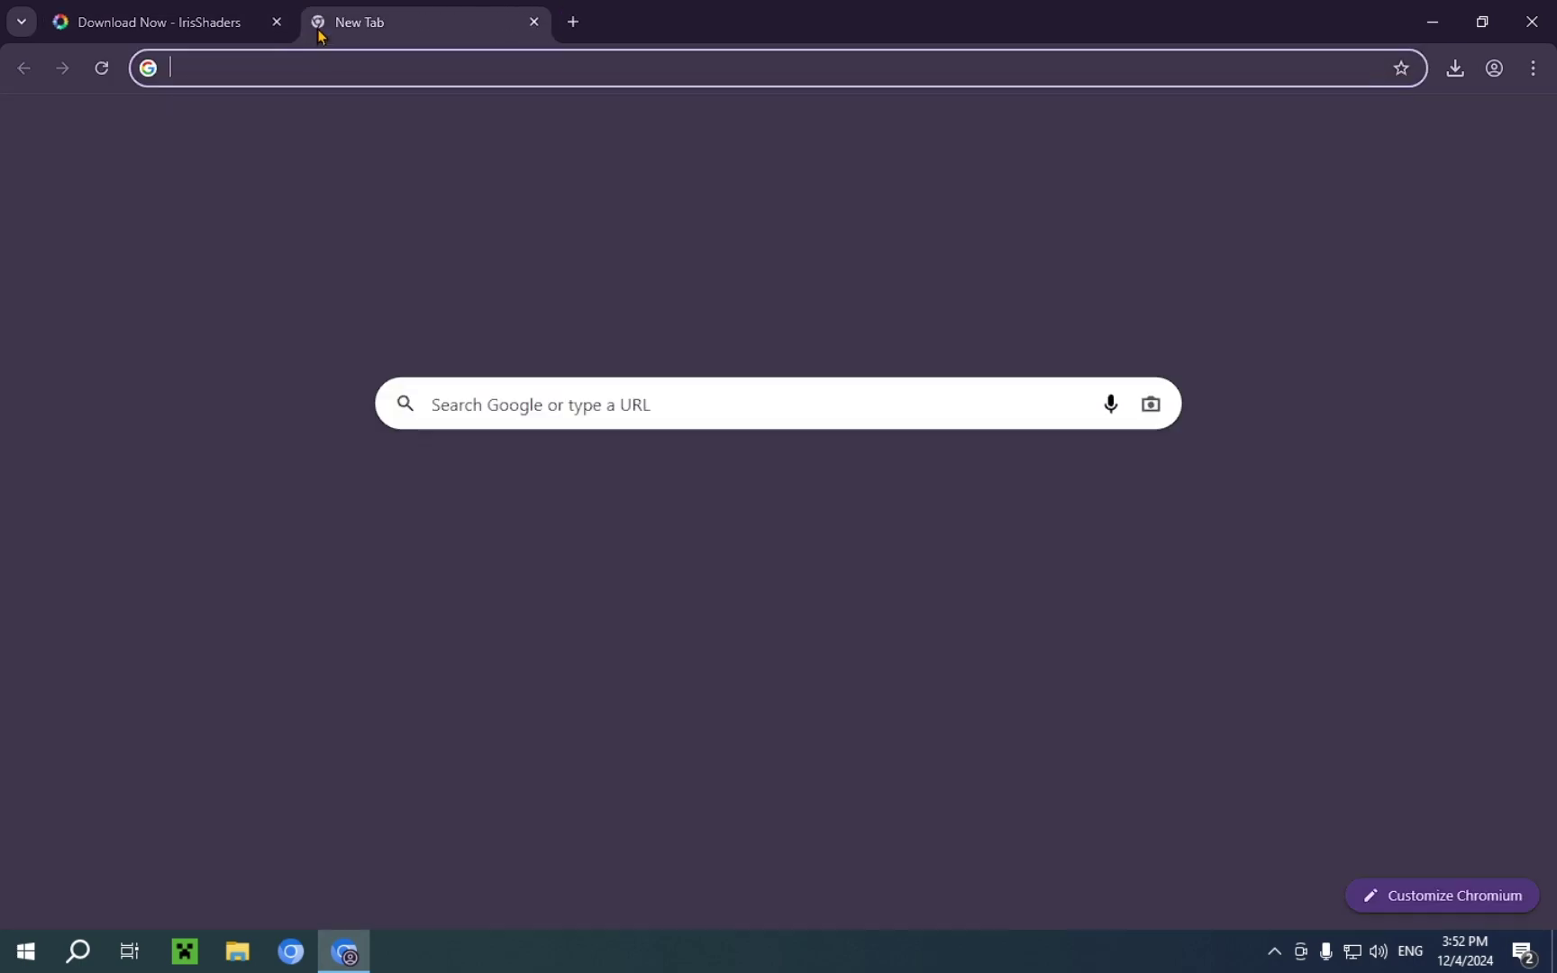
pyautogui.write('modrinth')
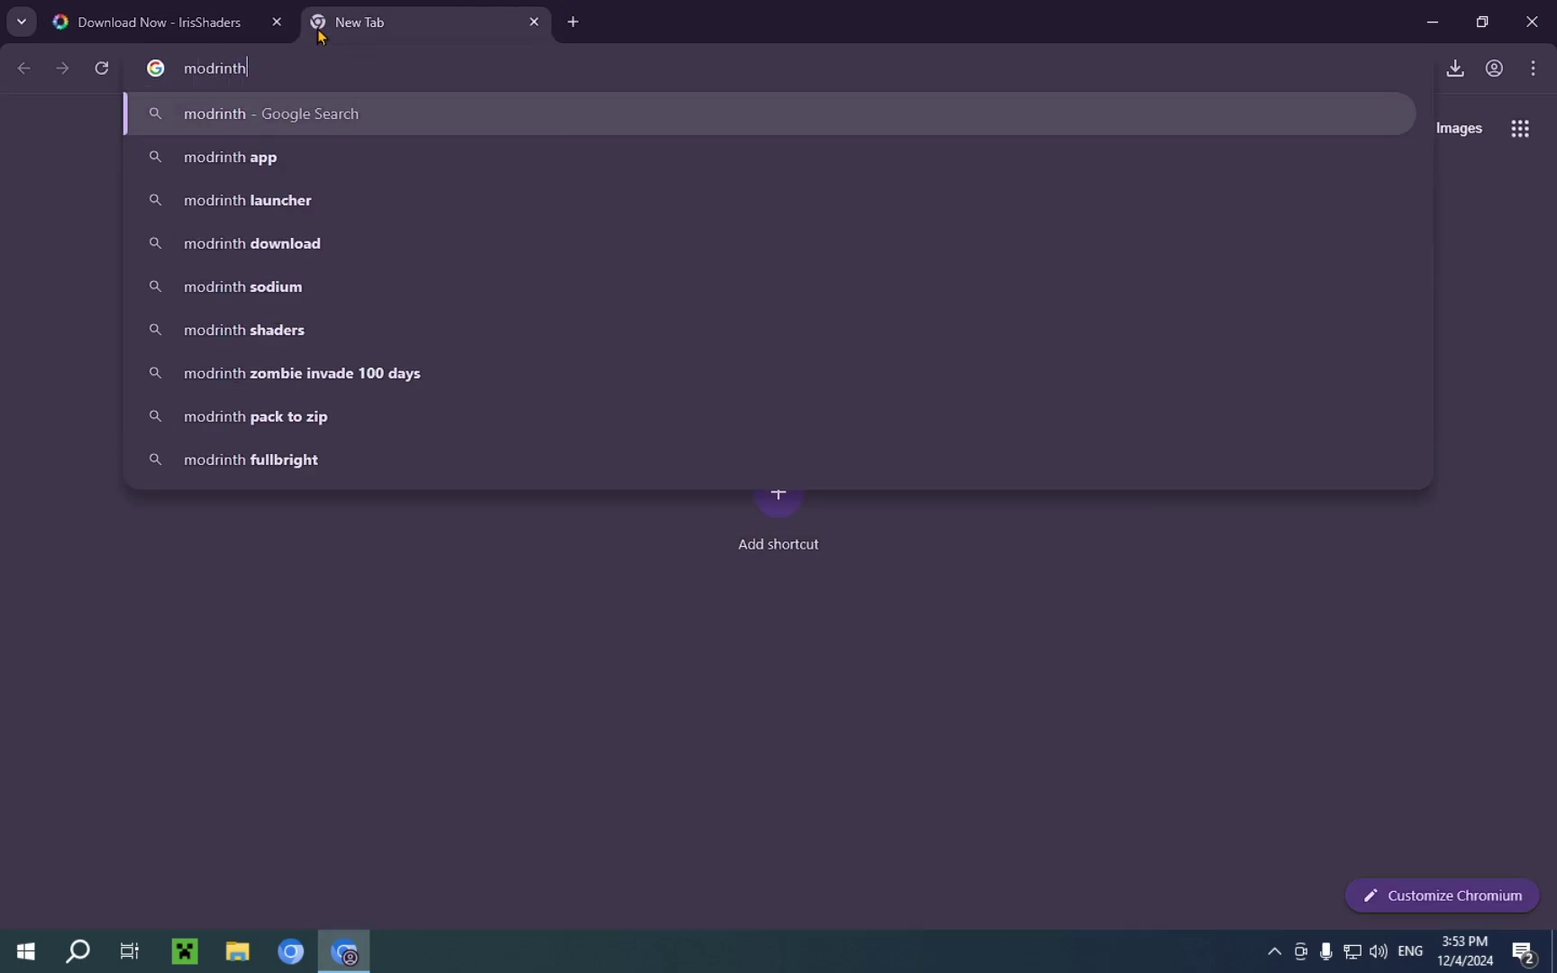
pyautogui.press('Return')
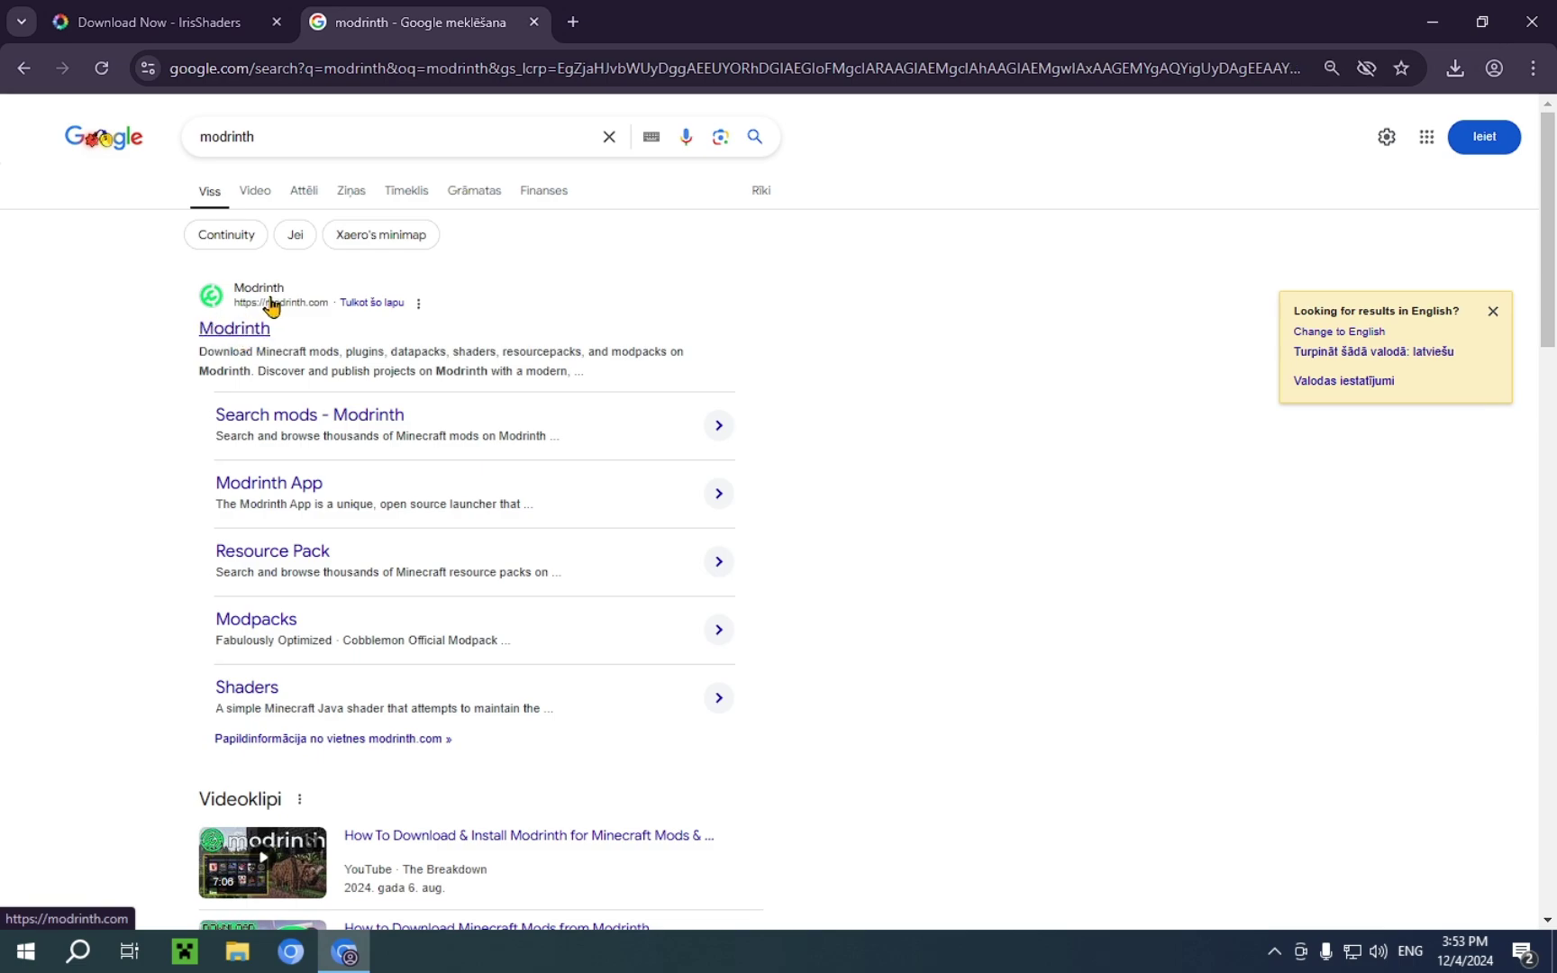
pyautogui.click(256, 328)
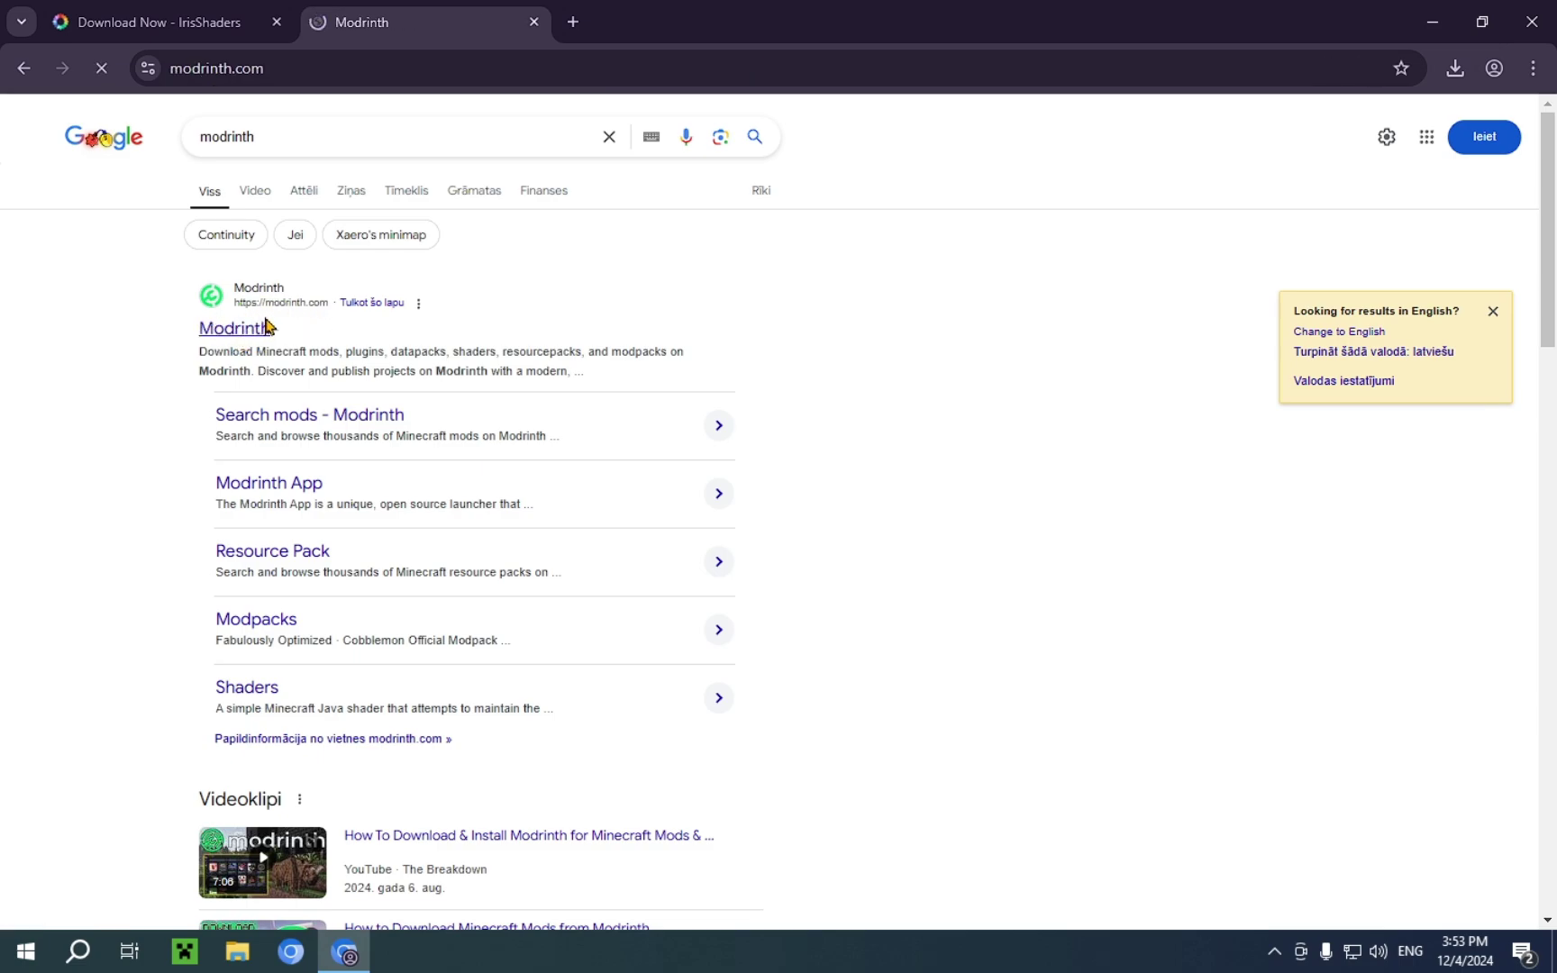
pyautogui.scroll(-6, 532, 400)
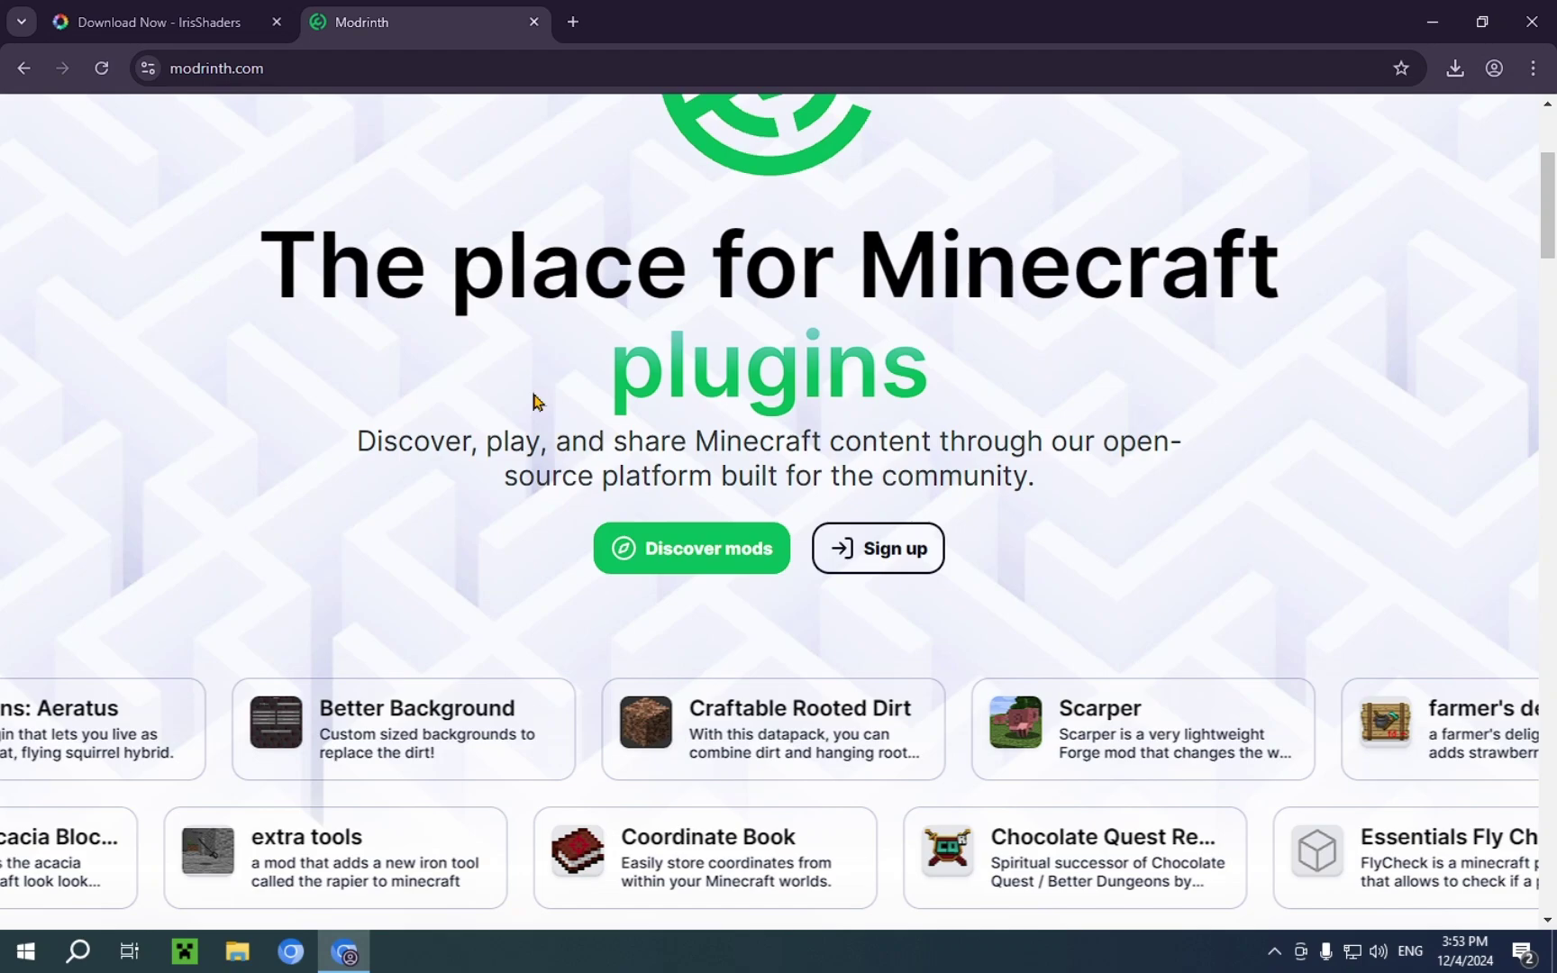
pyautogui.scroll(6, 534, 401)
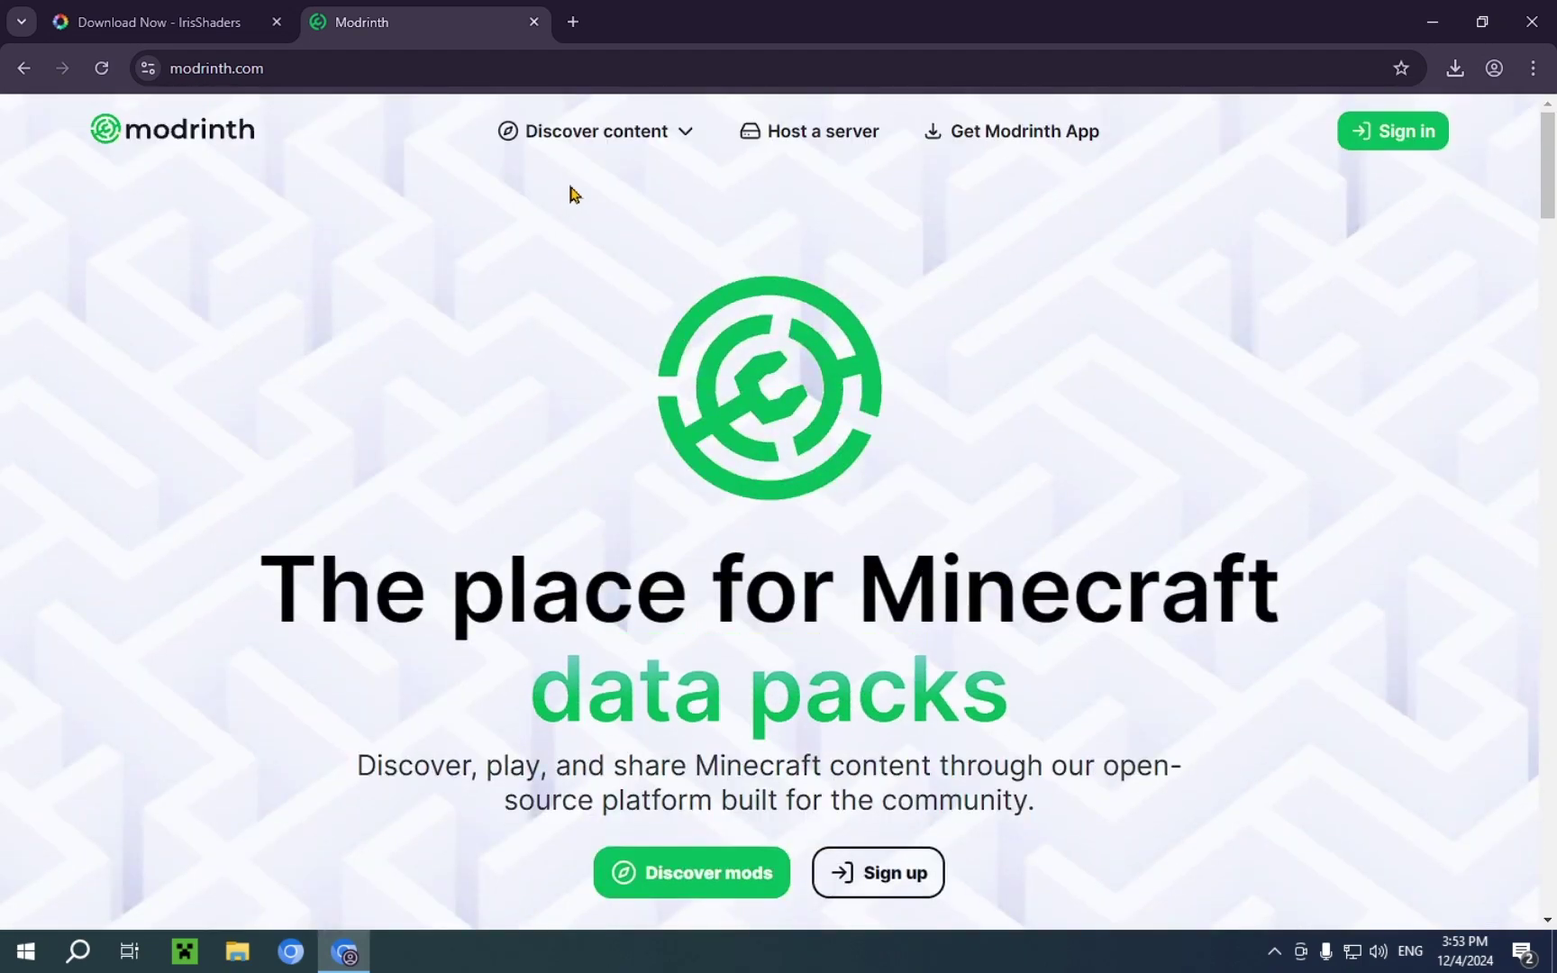
pyautogui.click(612, 134)
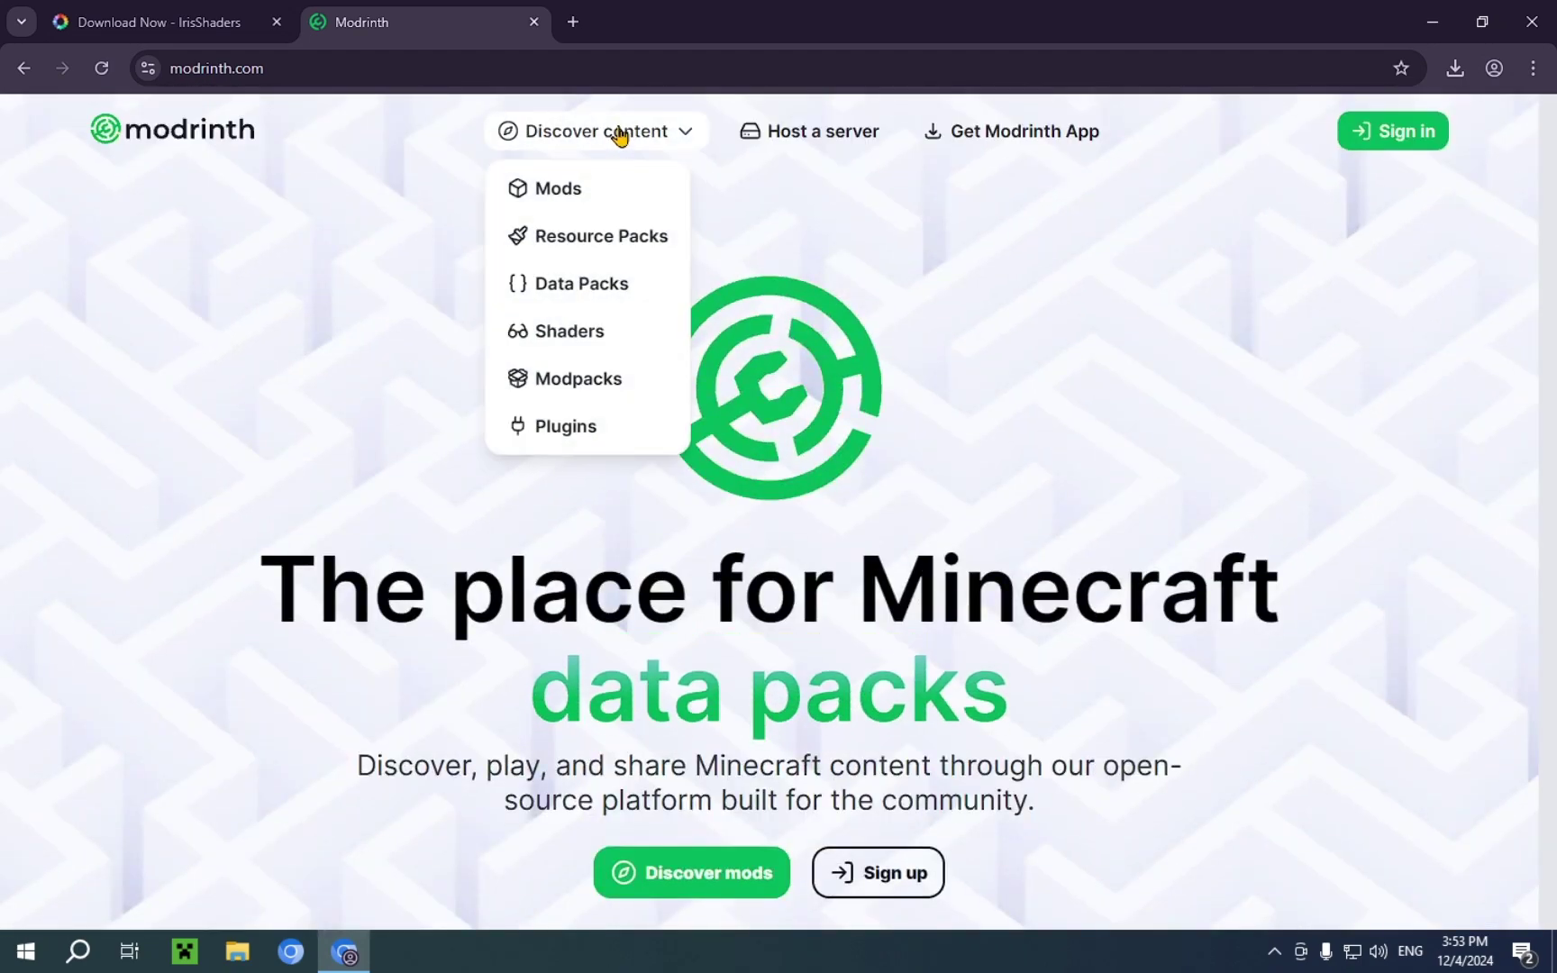
pyautogui.click(575, 333)
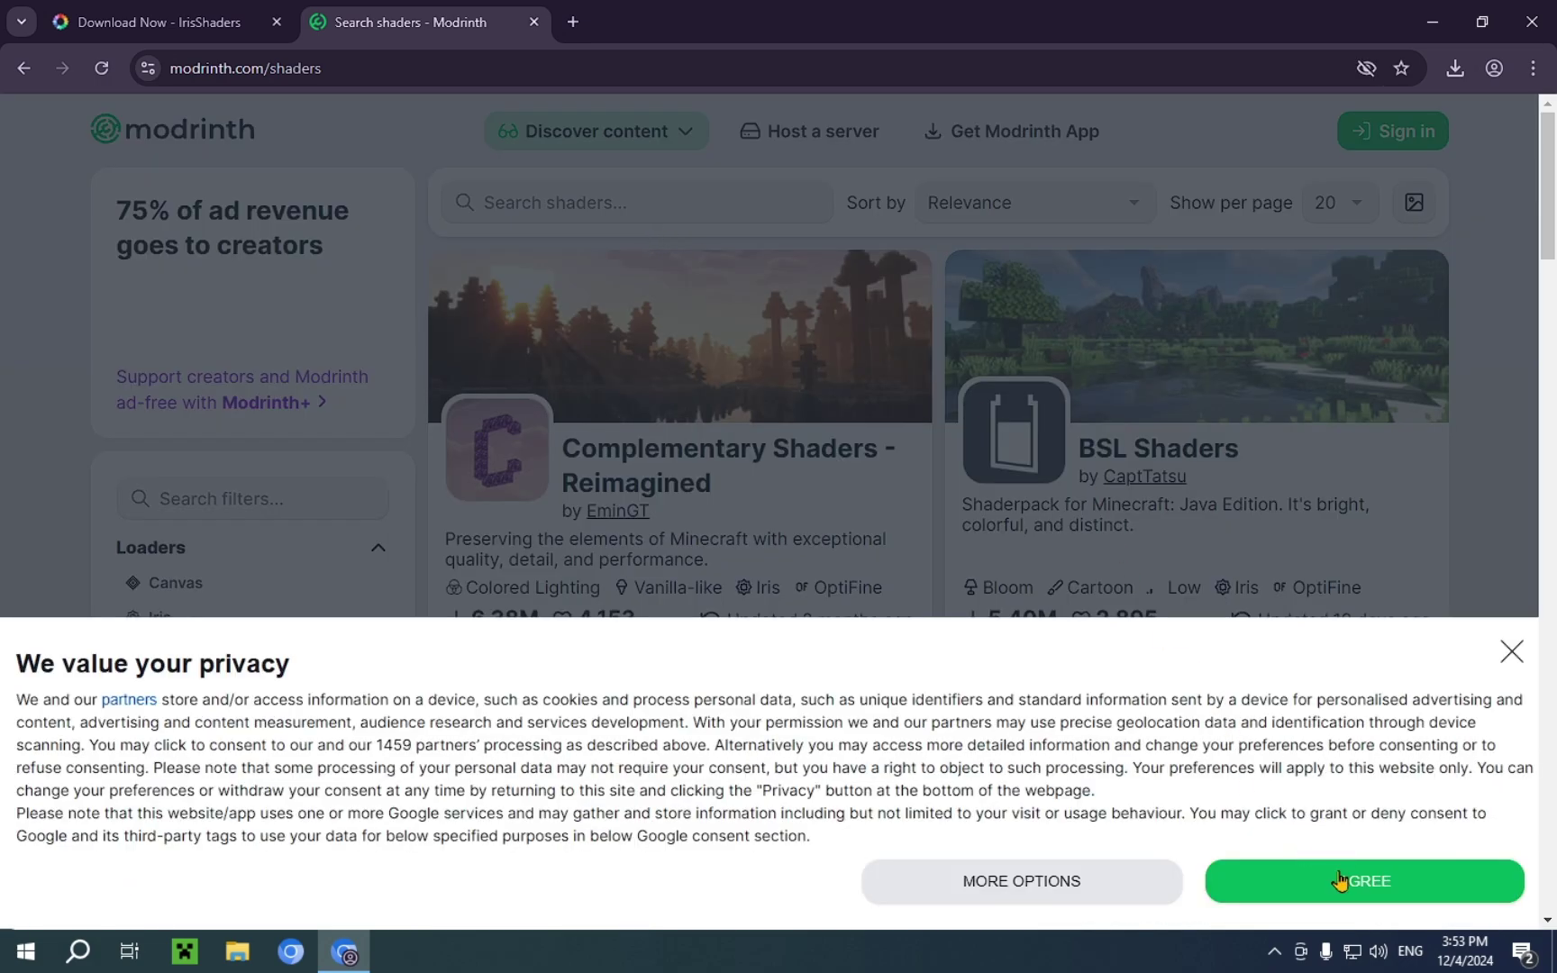
# - Accept Modrinth's cookies and download MakeUp - Ultra Fast version 9.1 (MakeUp-UltraFast-9.1.zip)
pyautogui.click(1340, 880)
pyautogui.scroll(-5, 778, 478)
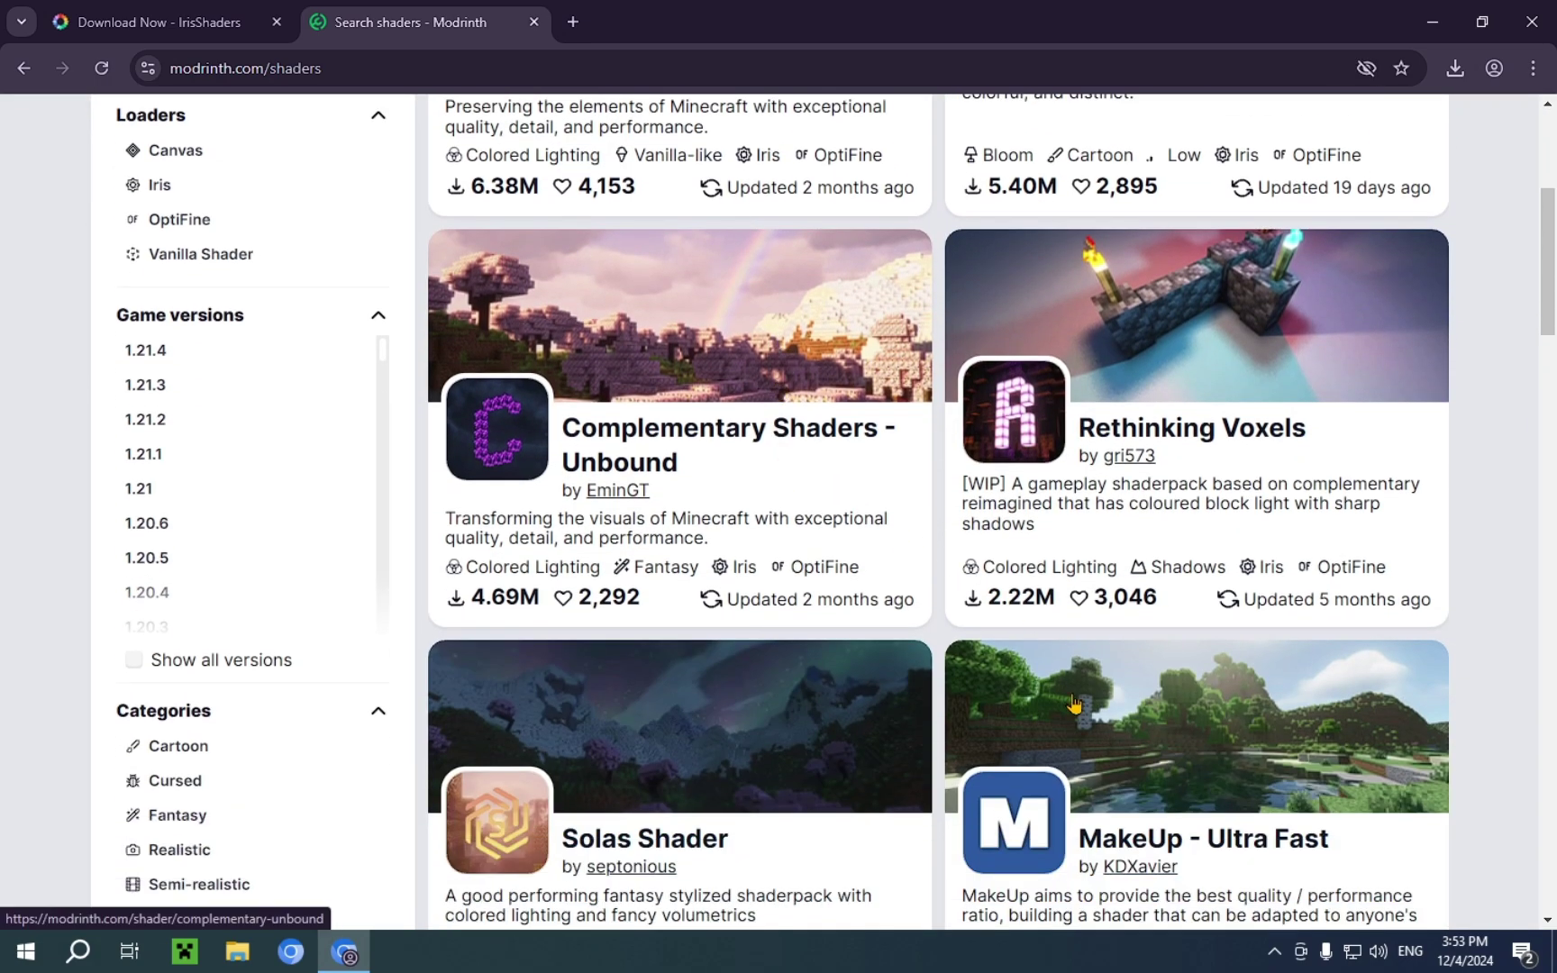
pyautogui.click(1053, 800)
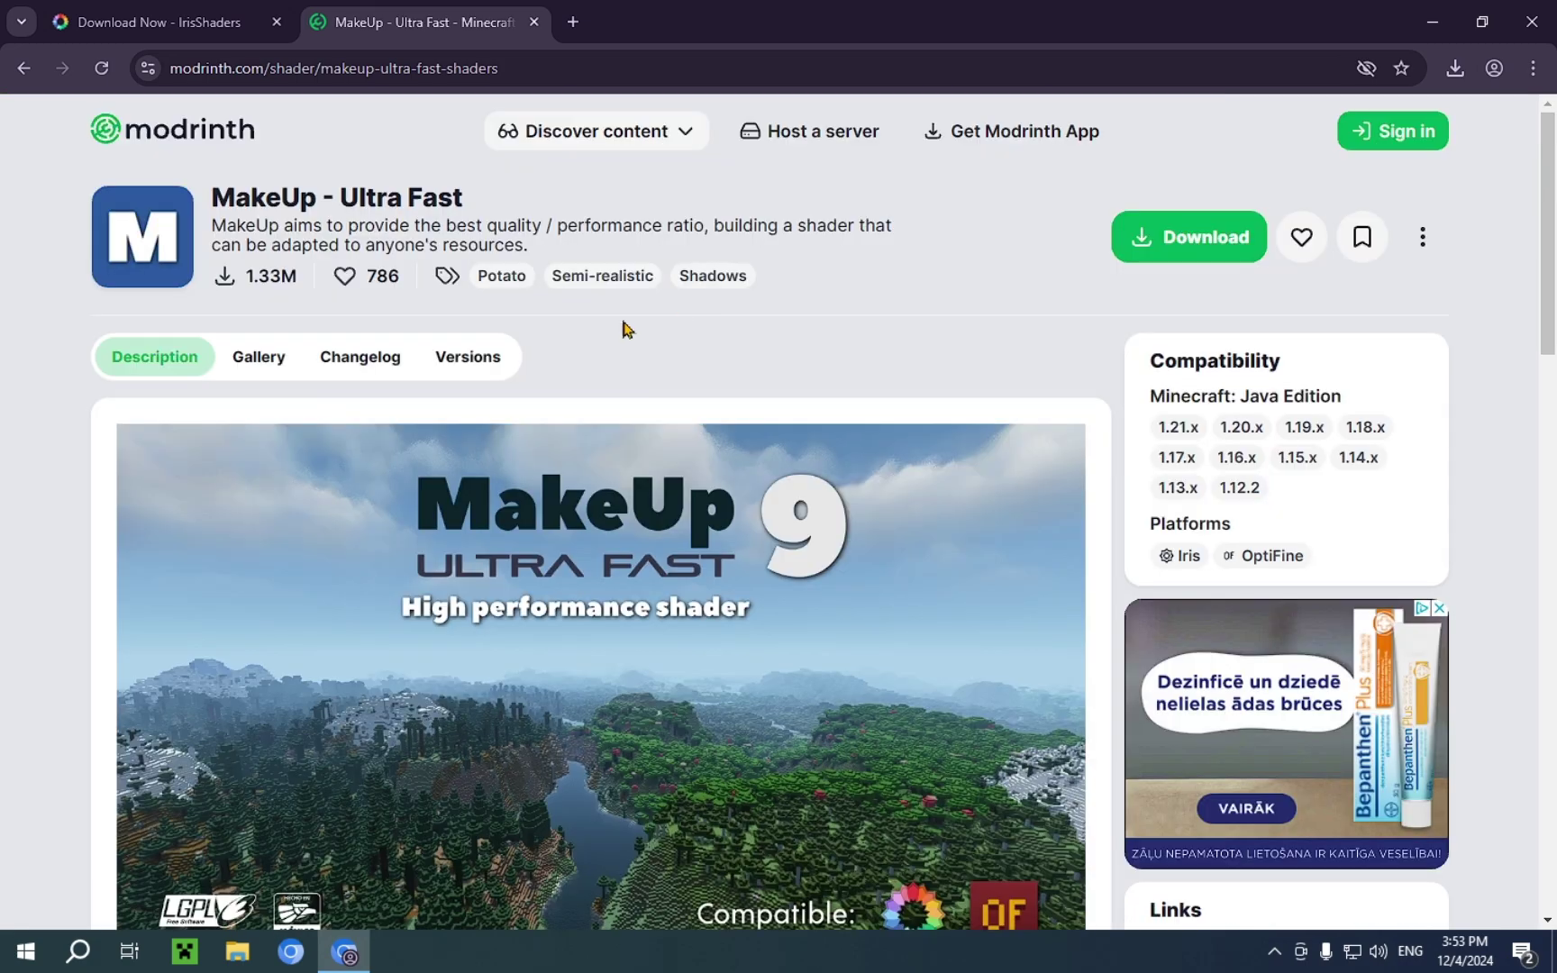
pyautogui.click(494, 358)
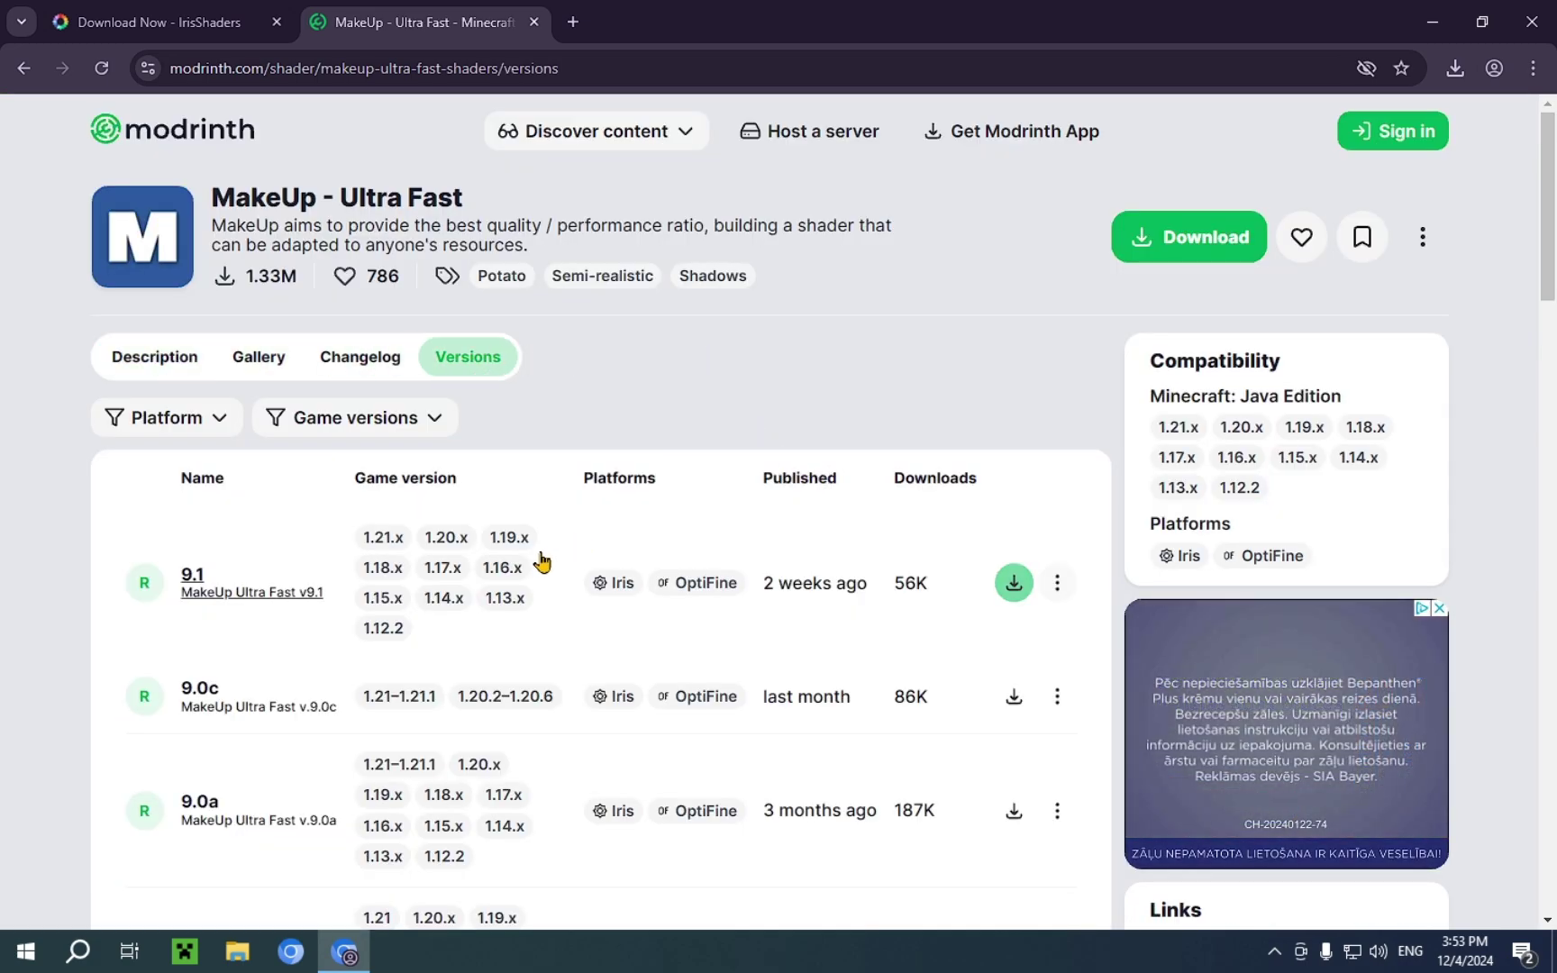
pyautogui.click(1014, 583)
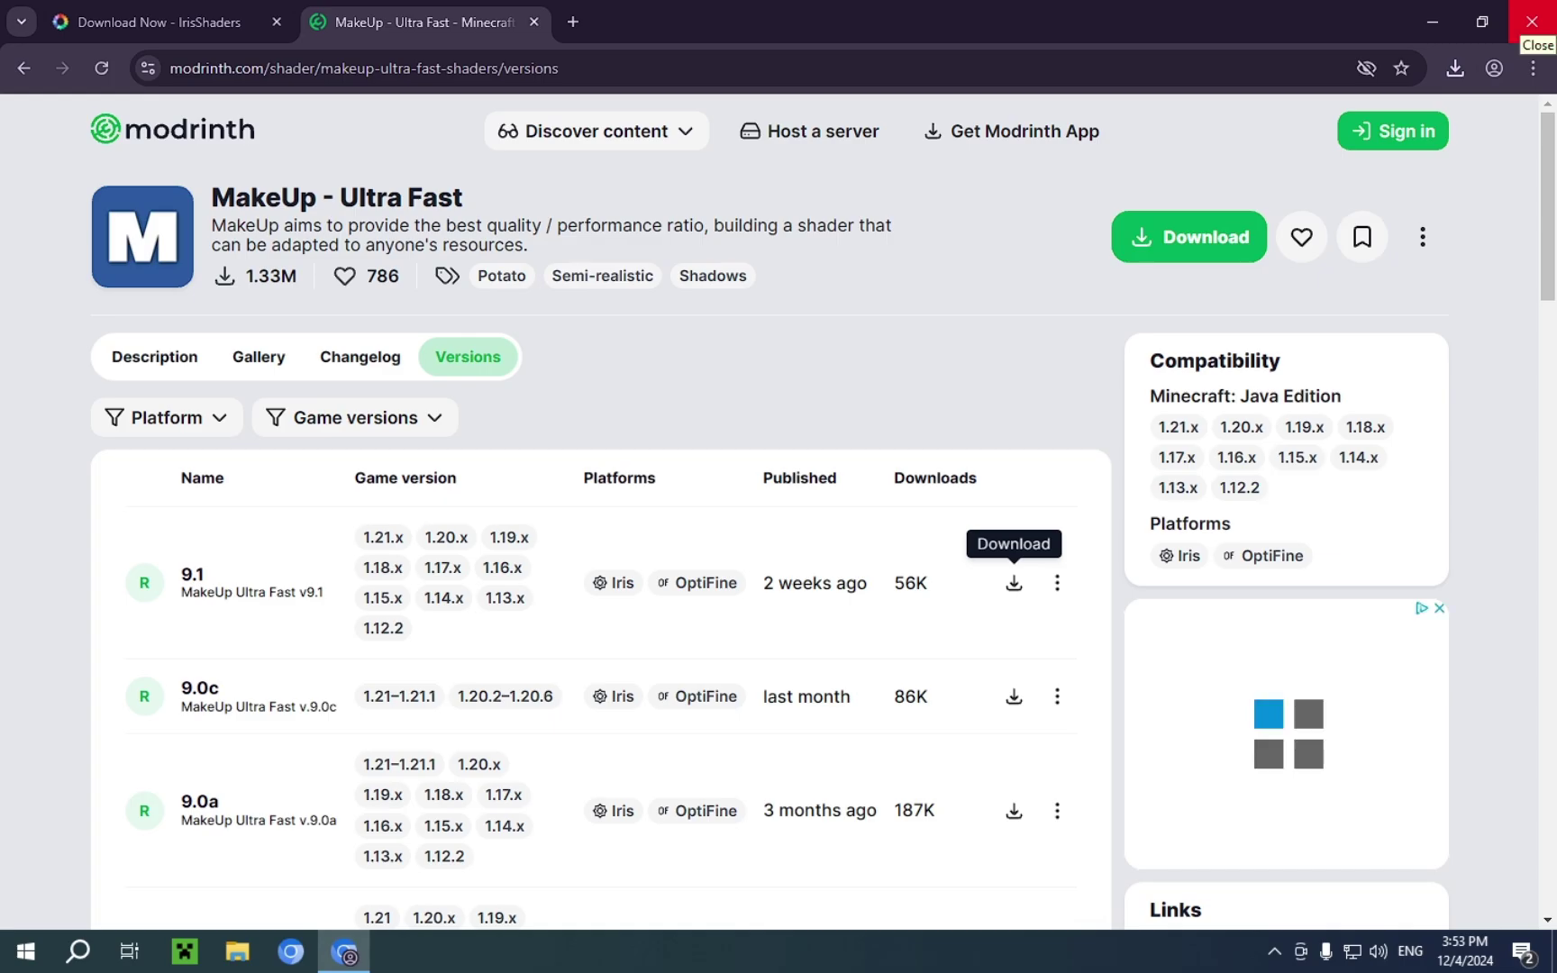
# - Close Chrome and right-click Iris-Installer-3.2.1.jar in File Explorer's Downloads folder
pyautogui.click(1531, 21)
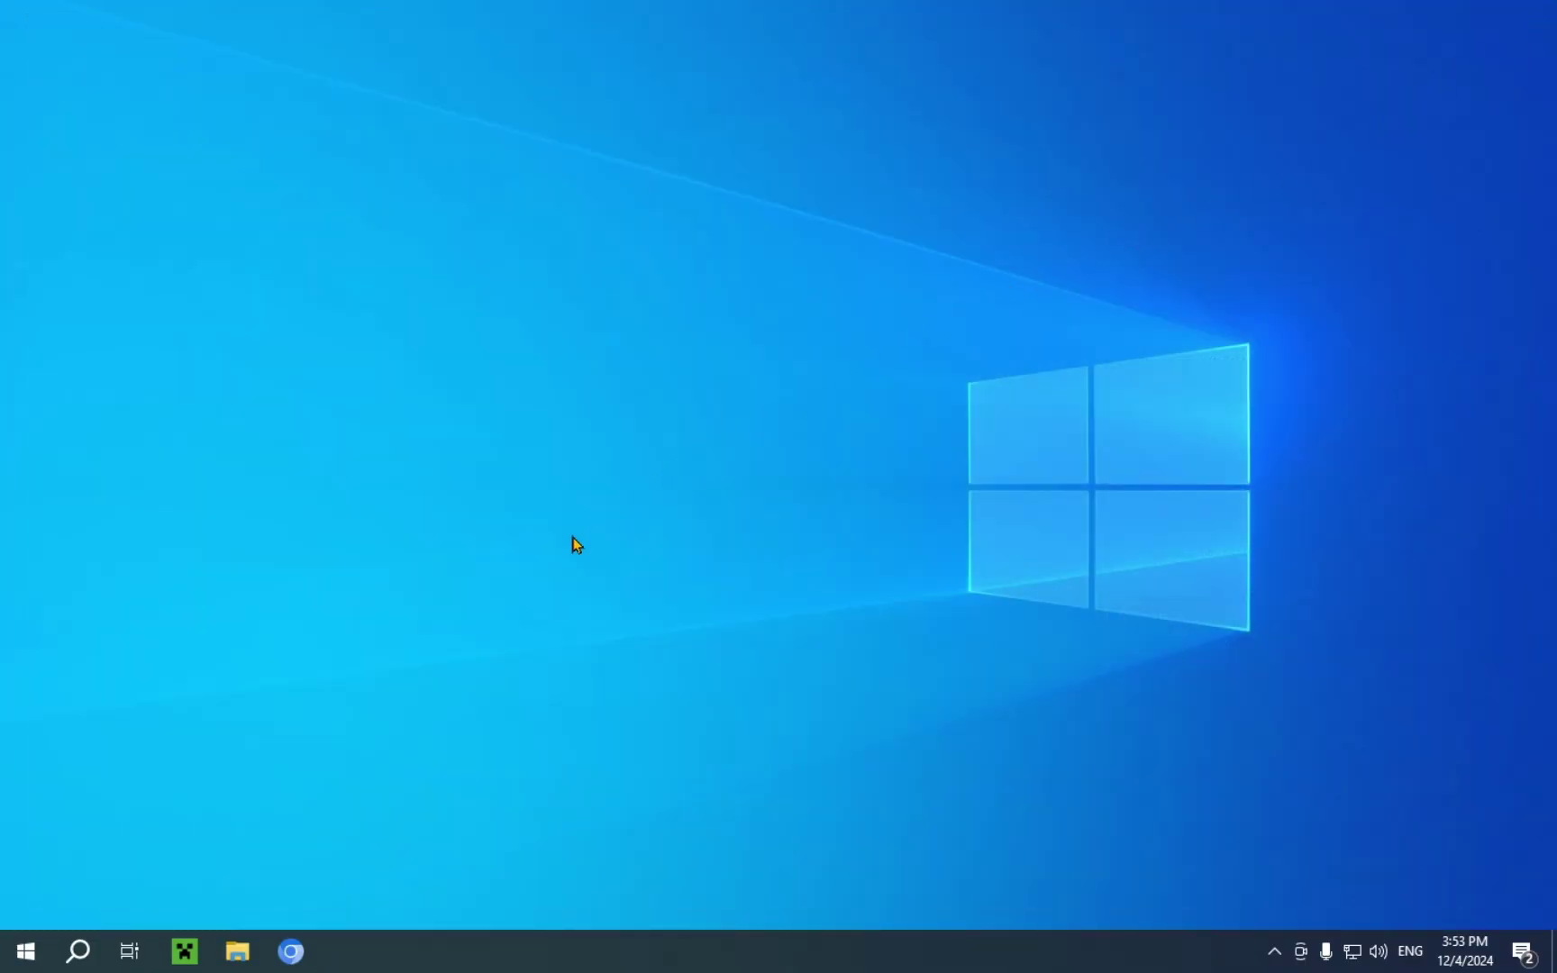
pyautogui.click(233, 960)
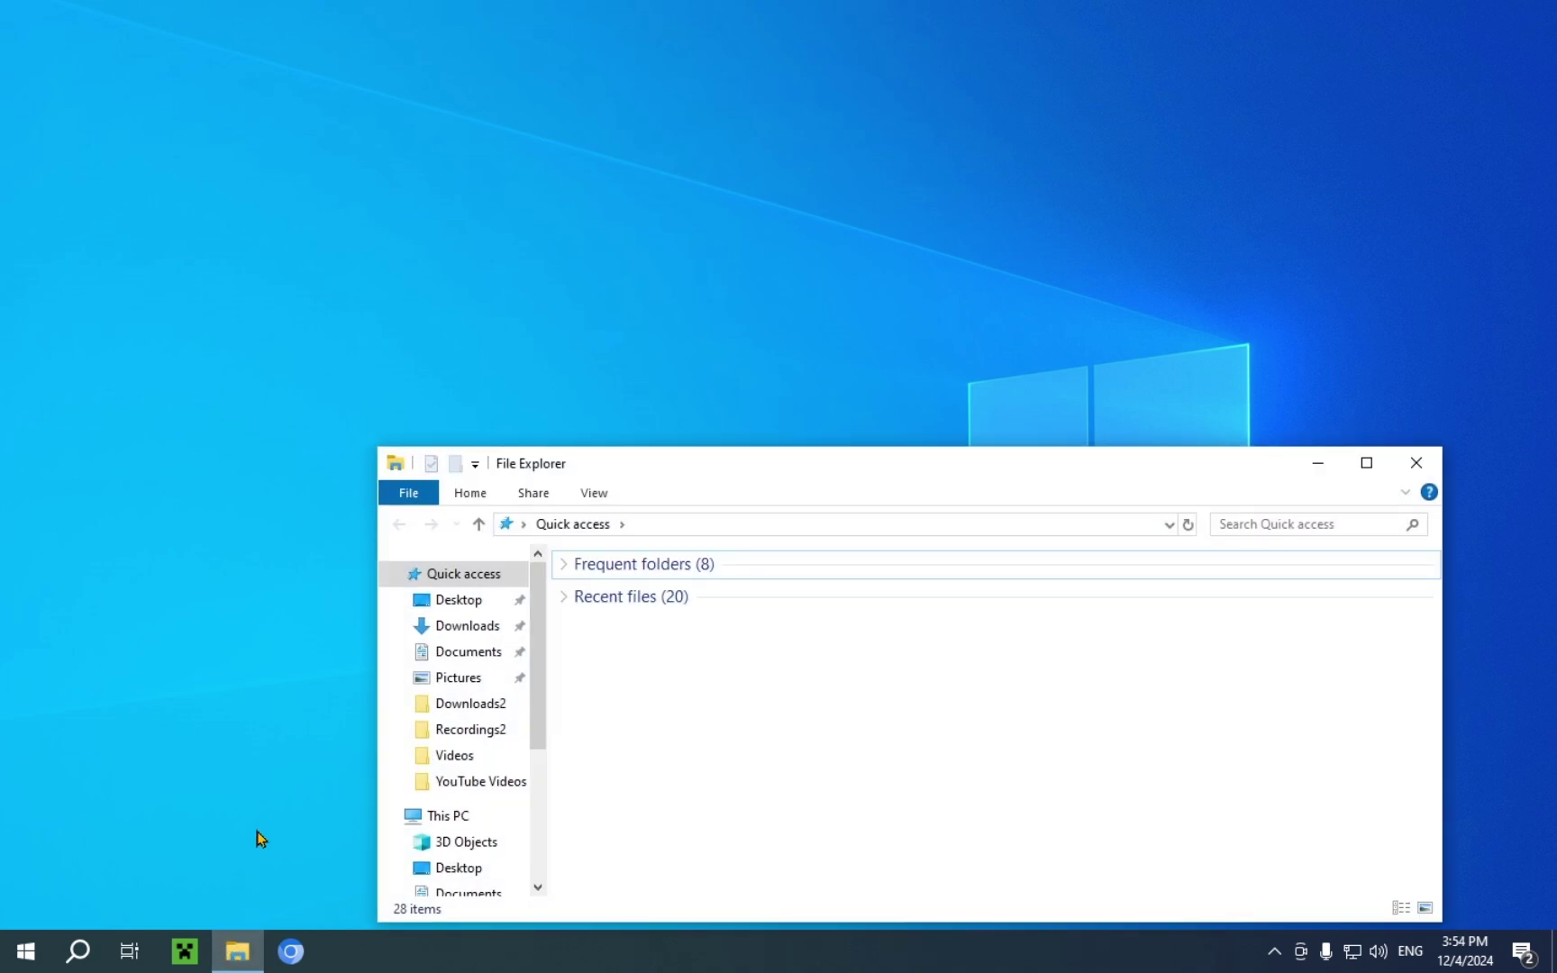
pyautogui.click(440, 624)
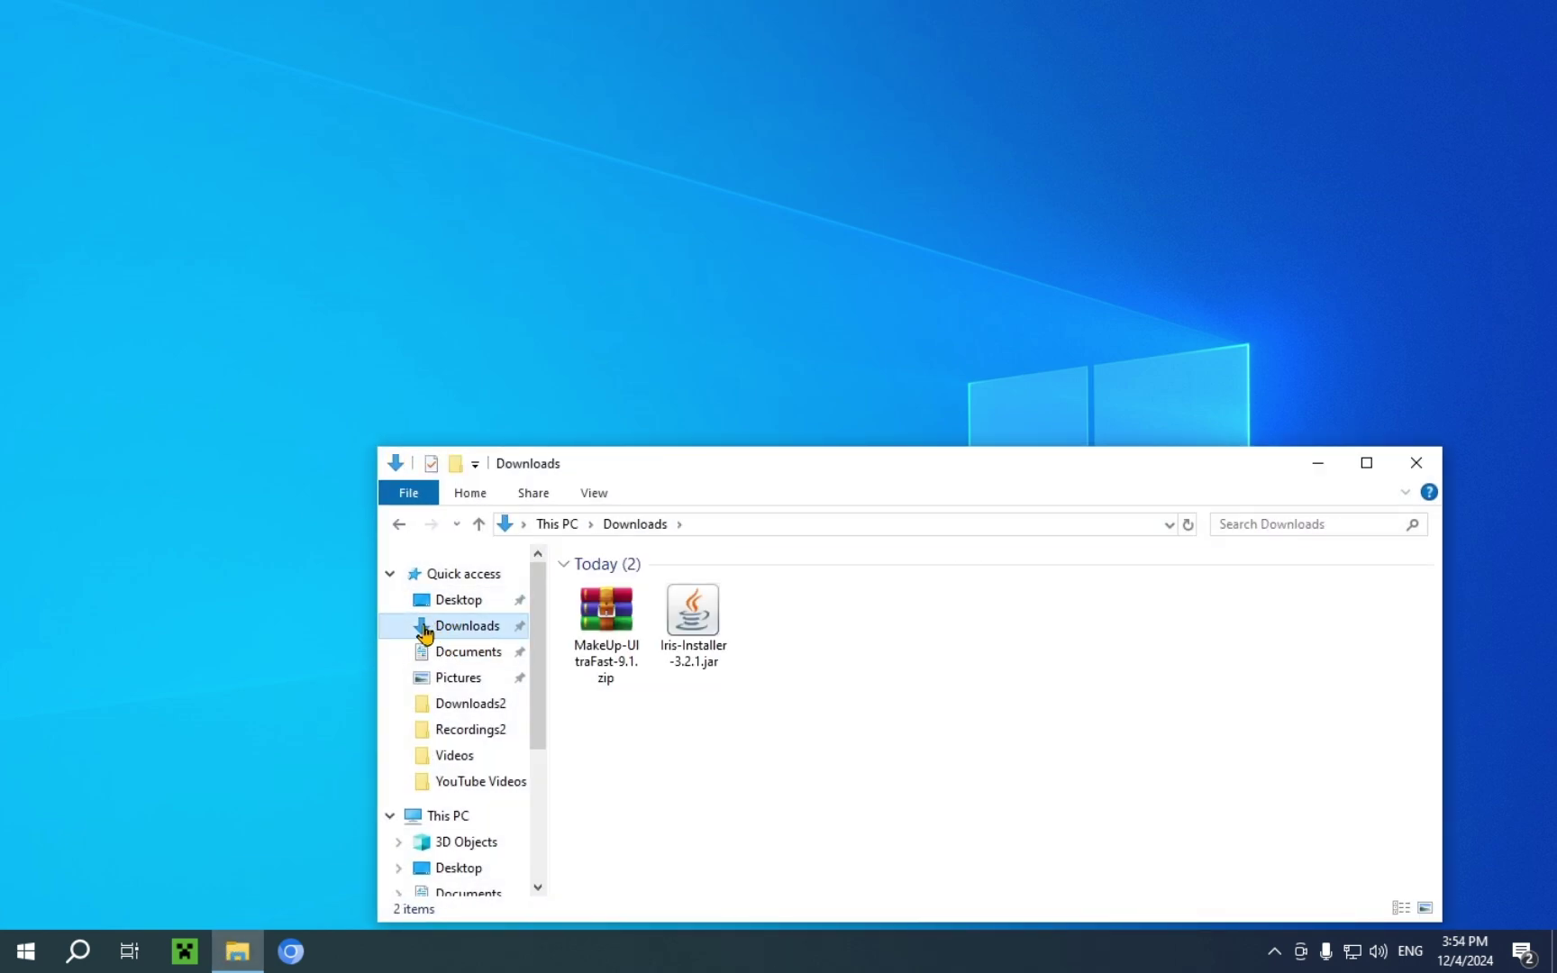
pyautogui.click(712, 771)
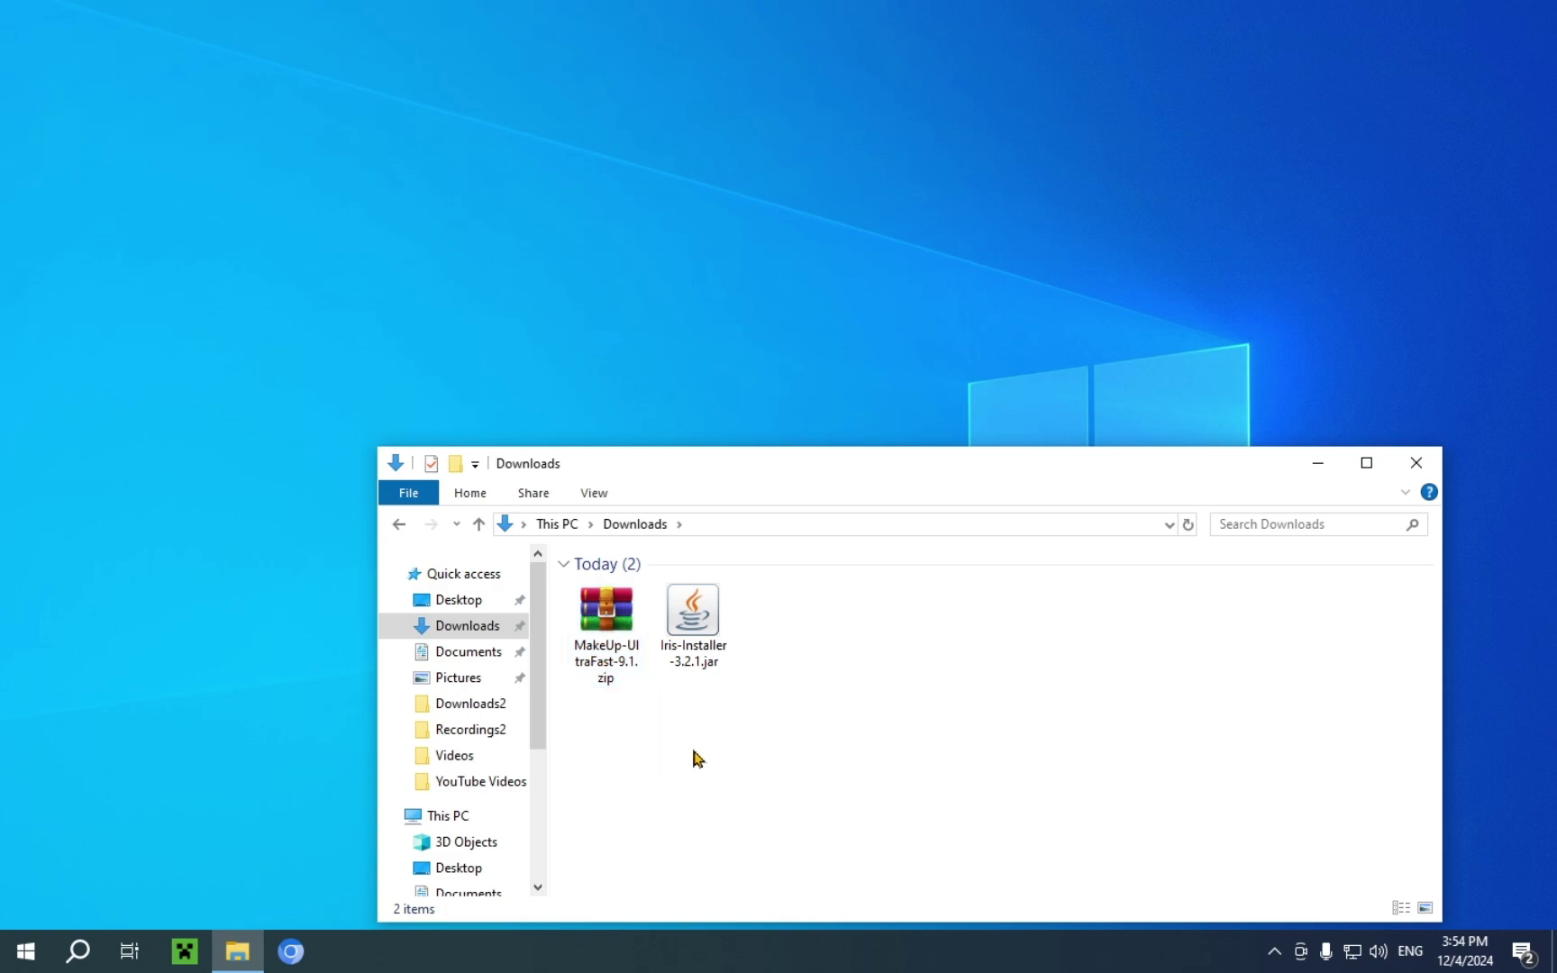
pyautogui.click(701, 626)
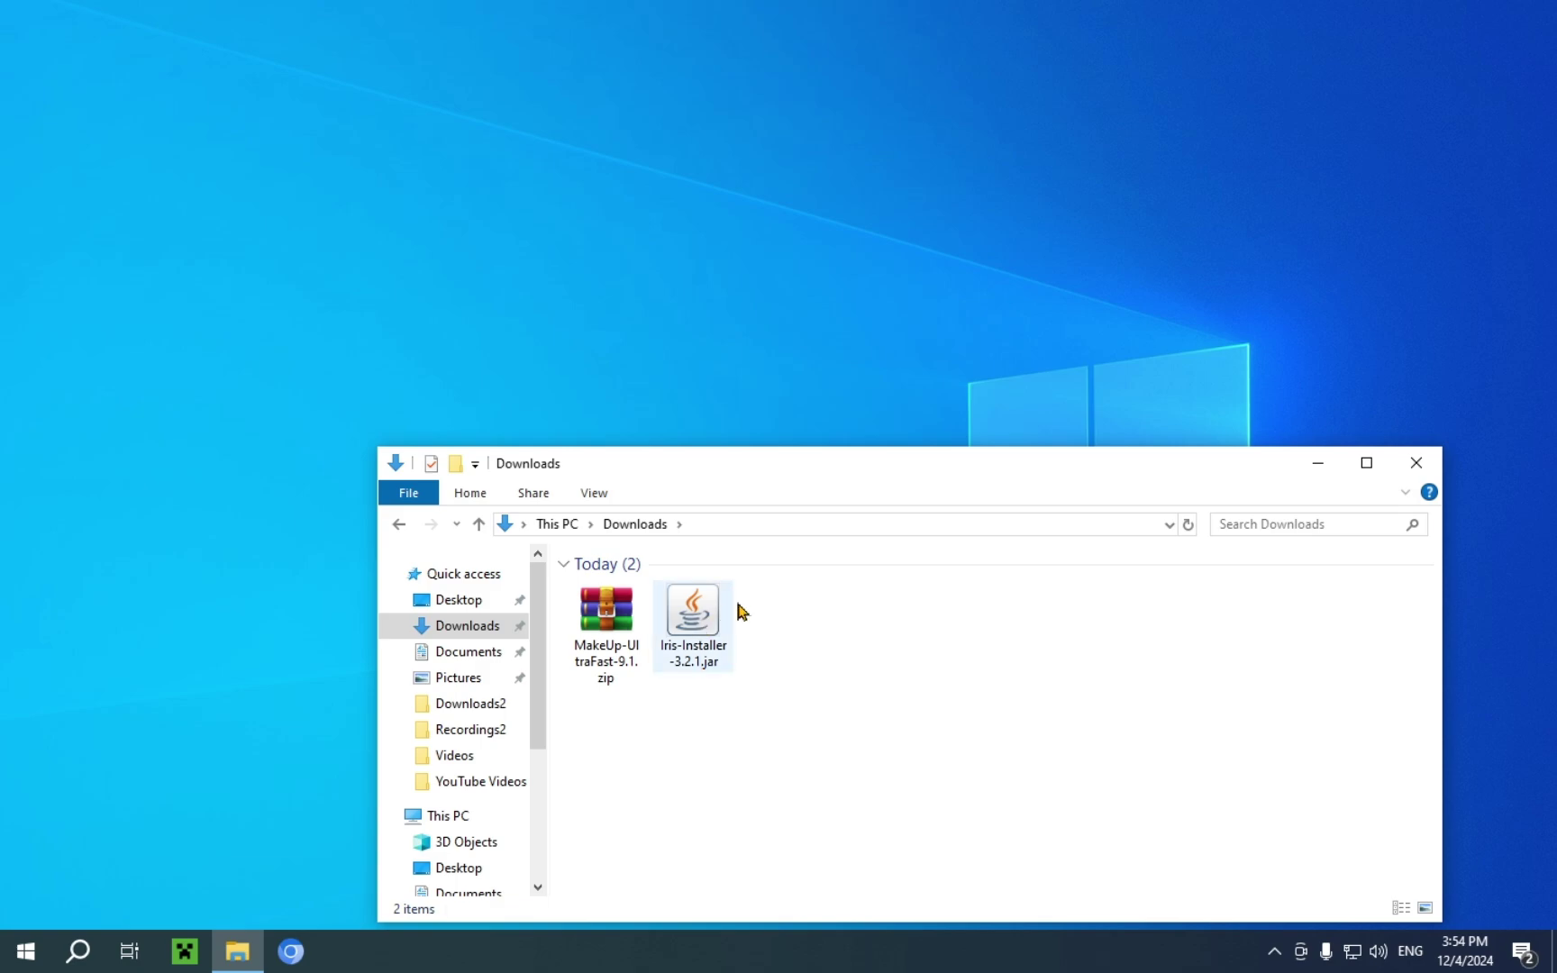
pyautogui.click(714, 631)
pyautogui.rightClick(703, 618)
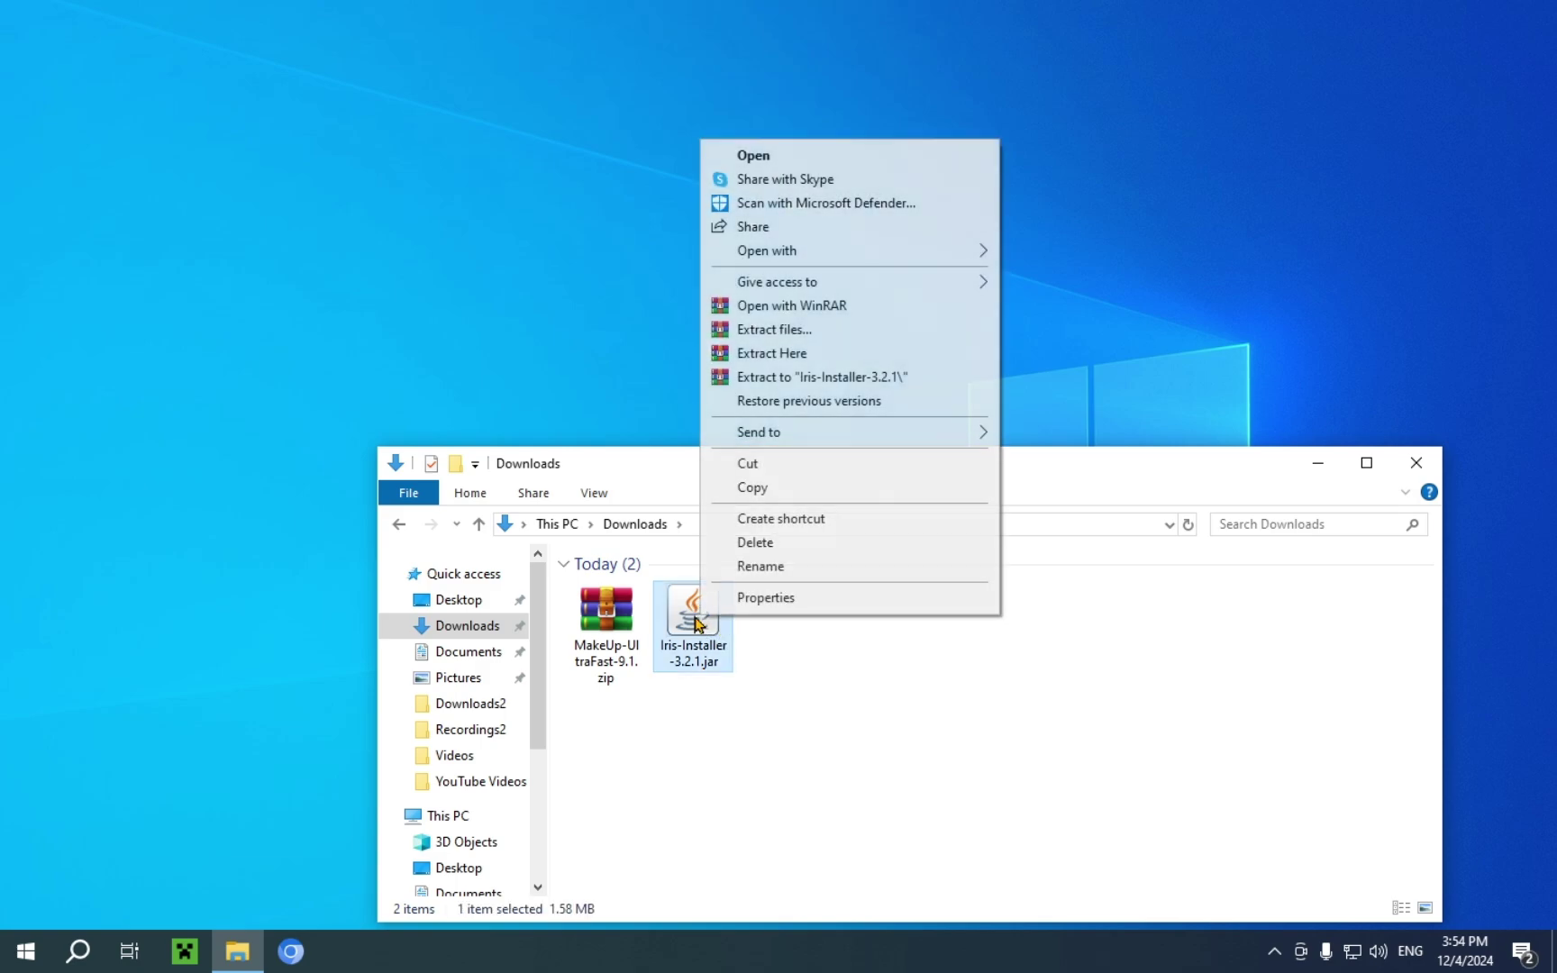
# - Install Iris + Fabric for 1.21.4 into the existing .minecraft mods folder, then close the installer
pyautogui.click(749, 156)
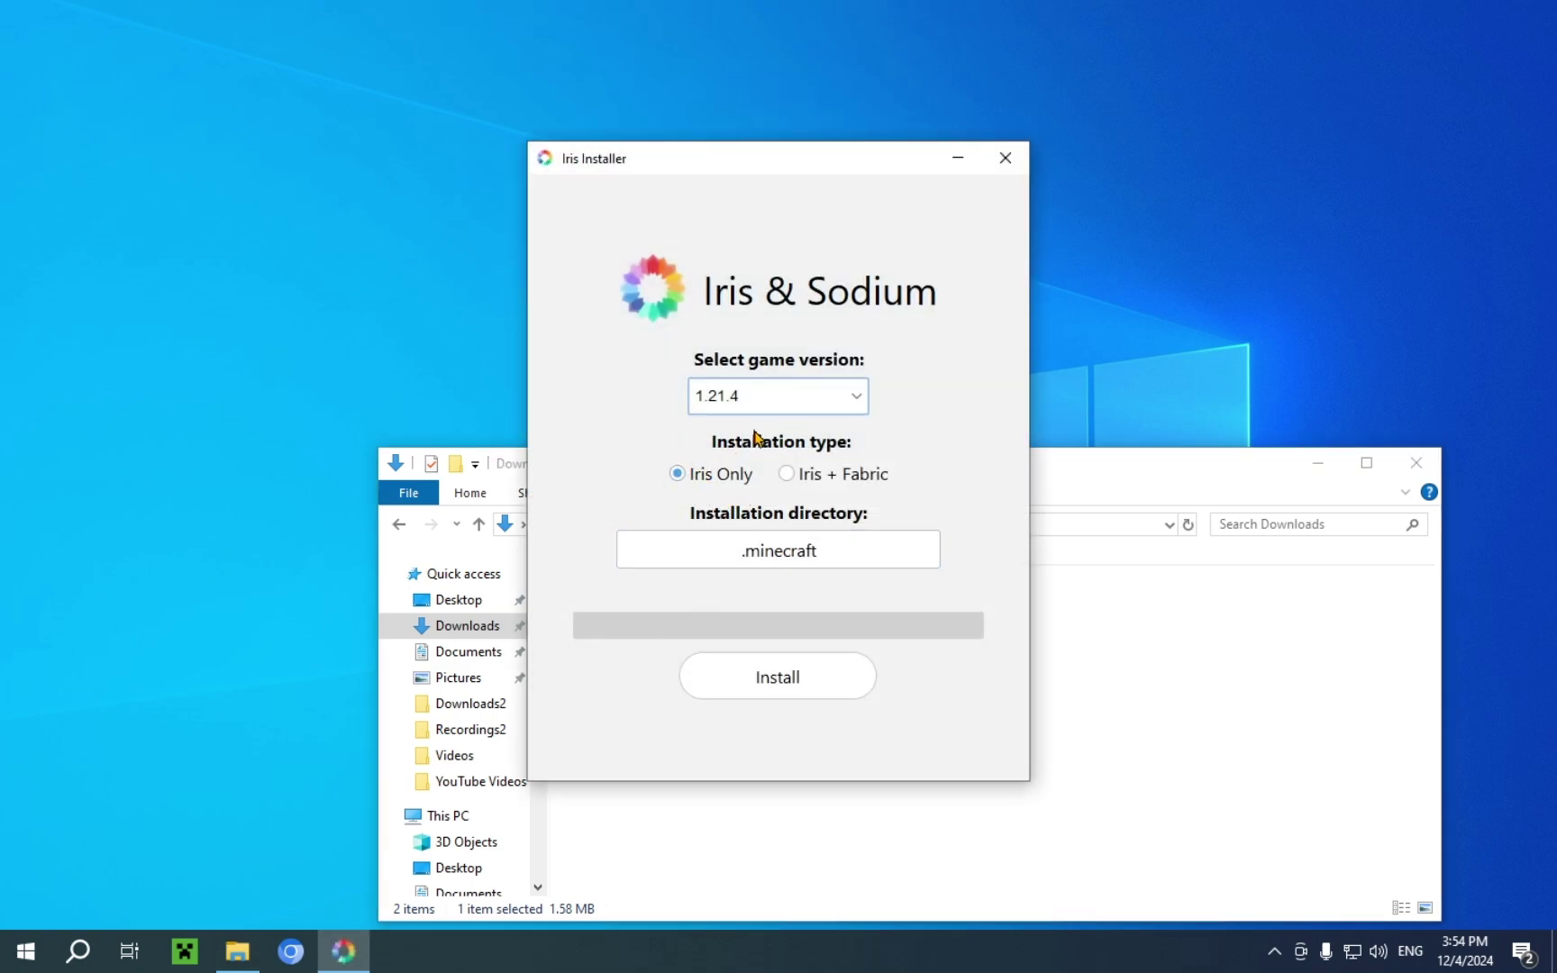
pyautogui.click(785, 475)
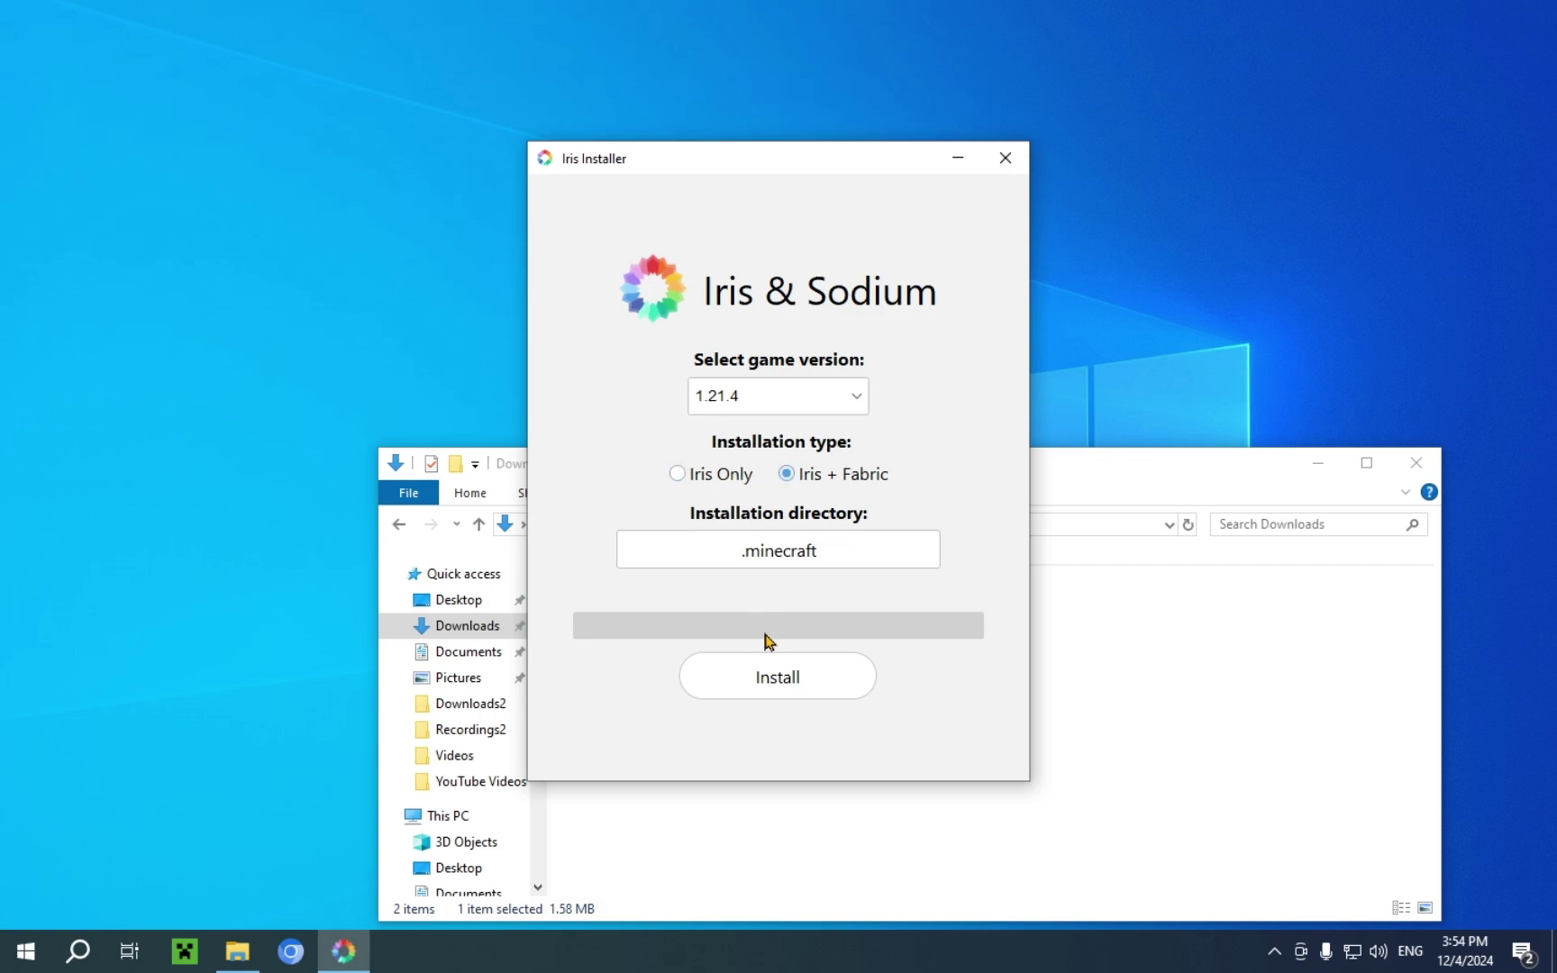
pyautogui.click(785, 688)
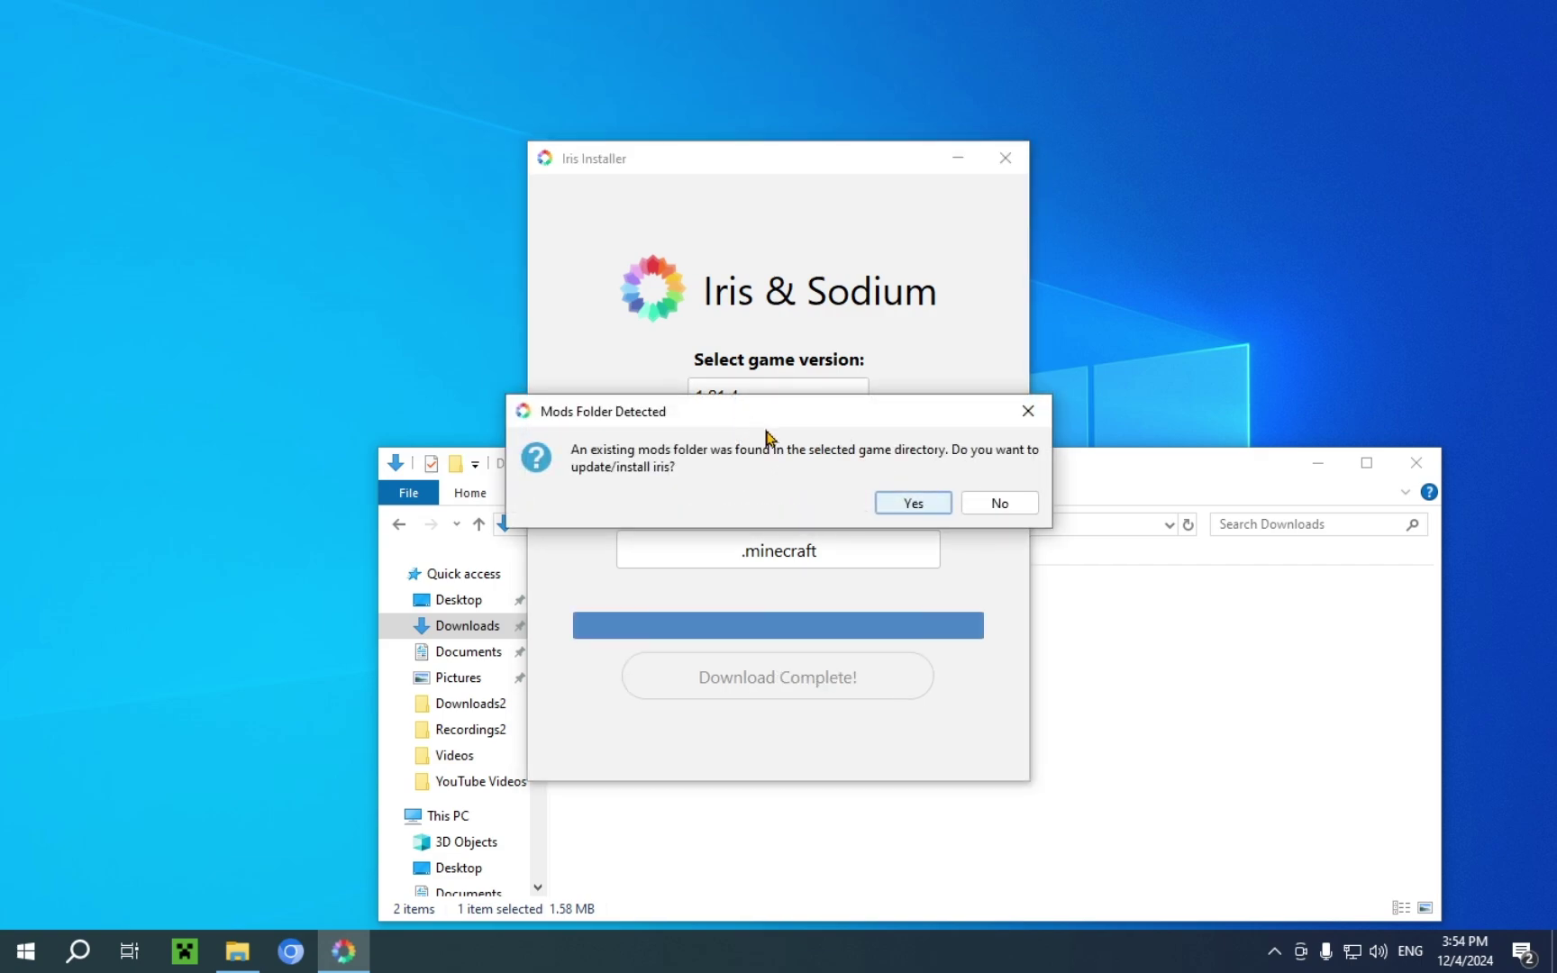
pyautogui.click(912, 503)
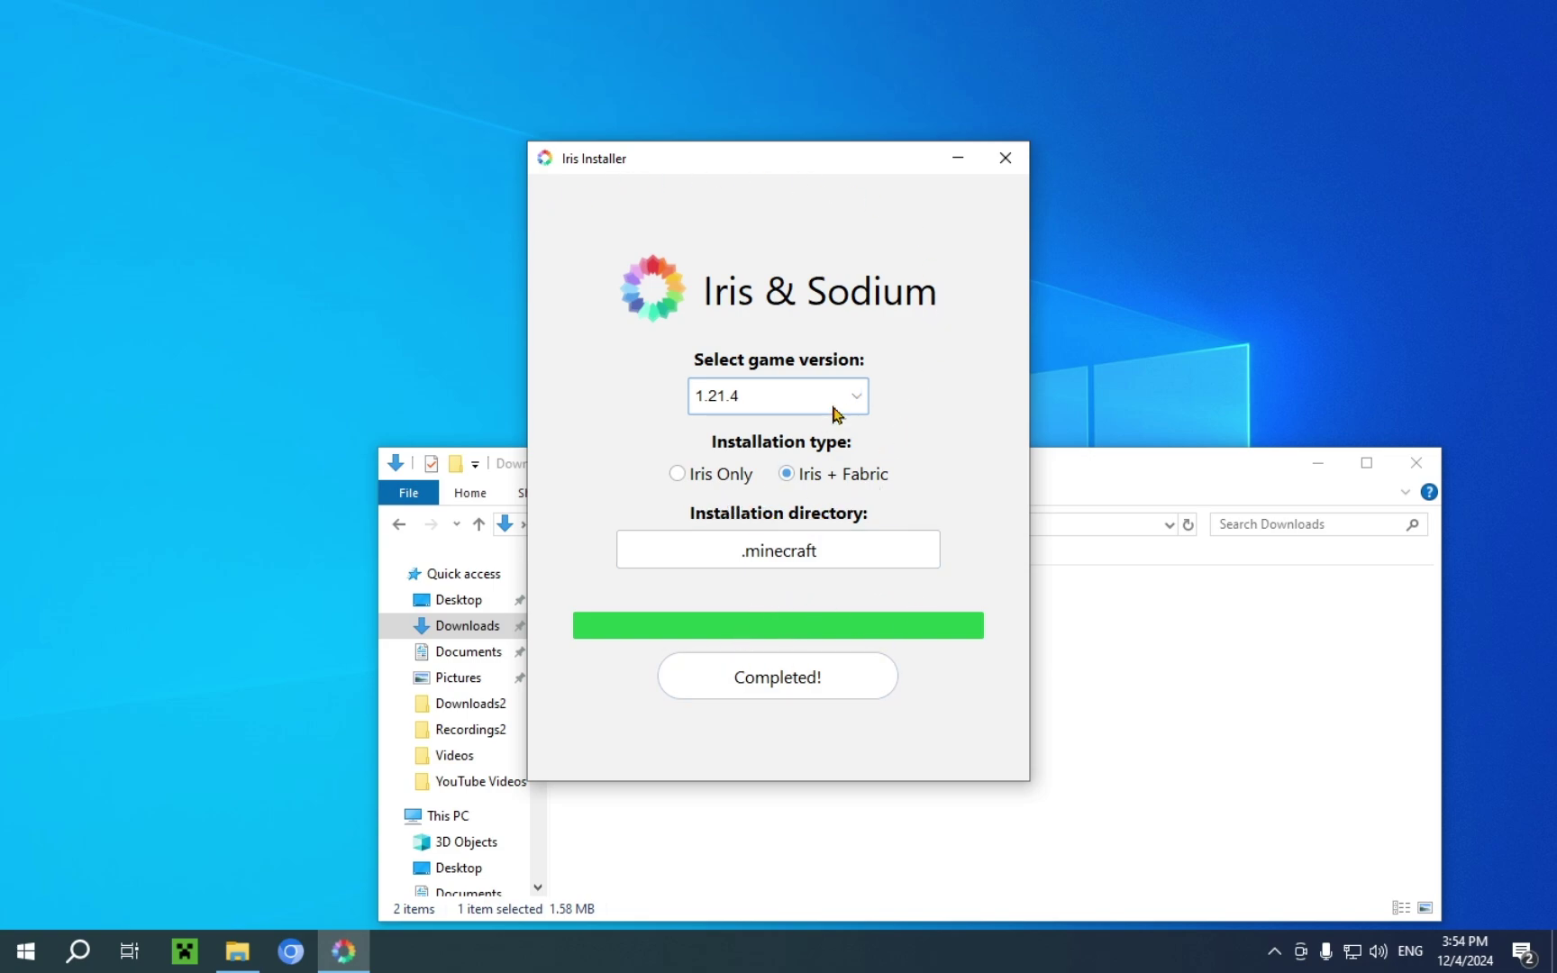
pyautogui.click(998, 161)
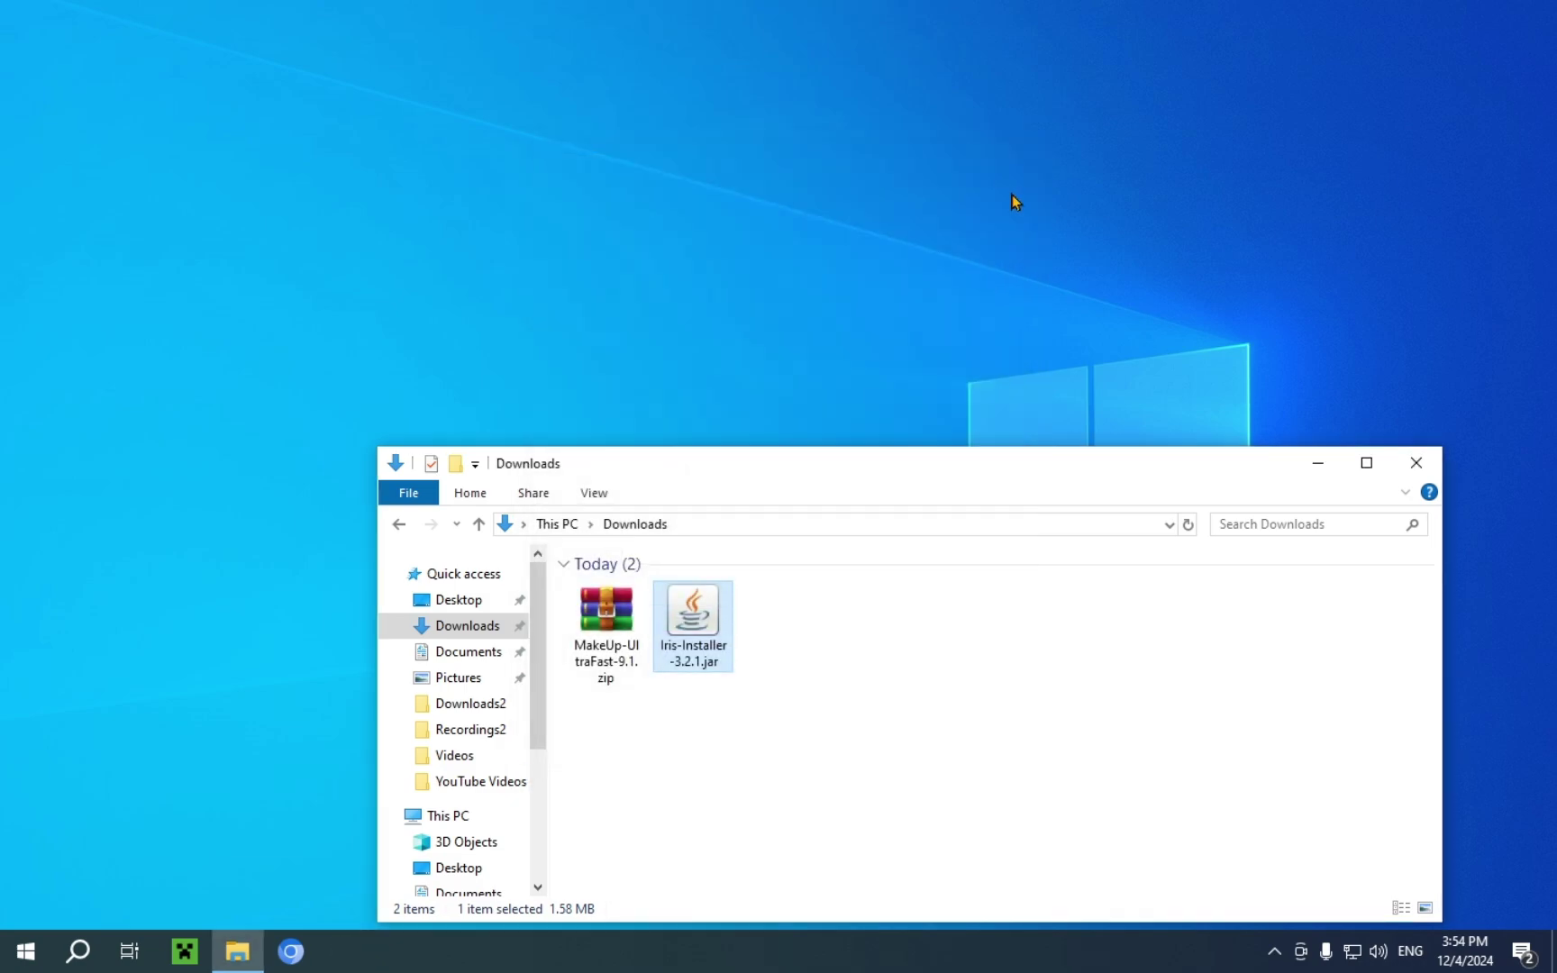
# - Delete Iris-Installer-3.2.1.jar from Downloads and close the Explorer window
pyautogui.rightClick(702, 628)
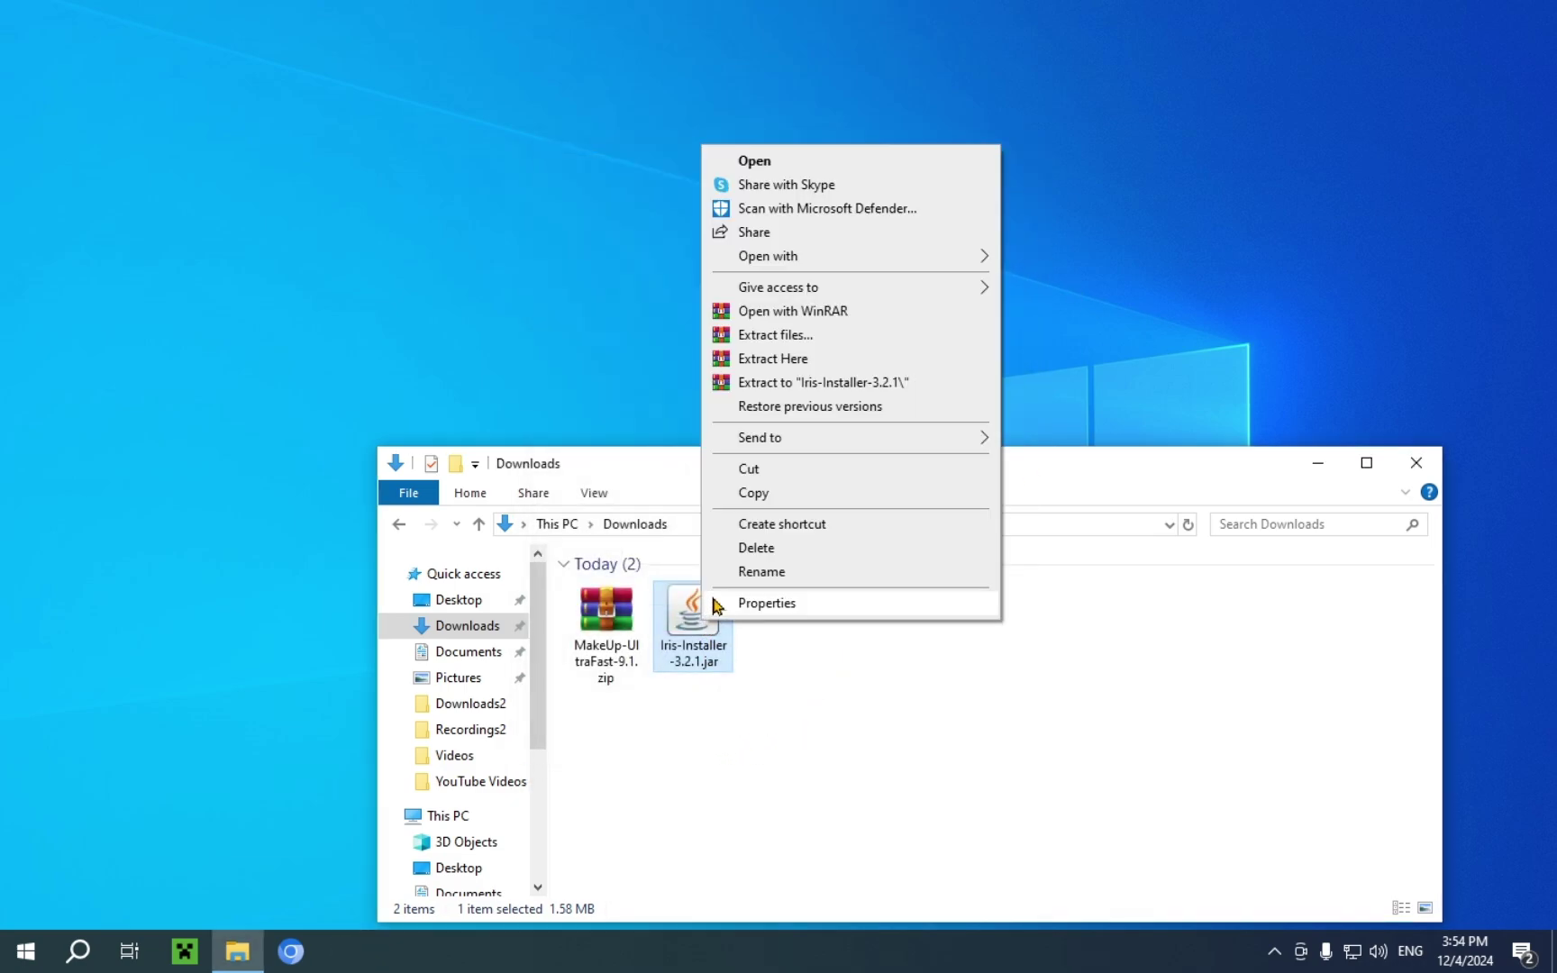
pyautogui.click(751, 551)
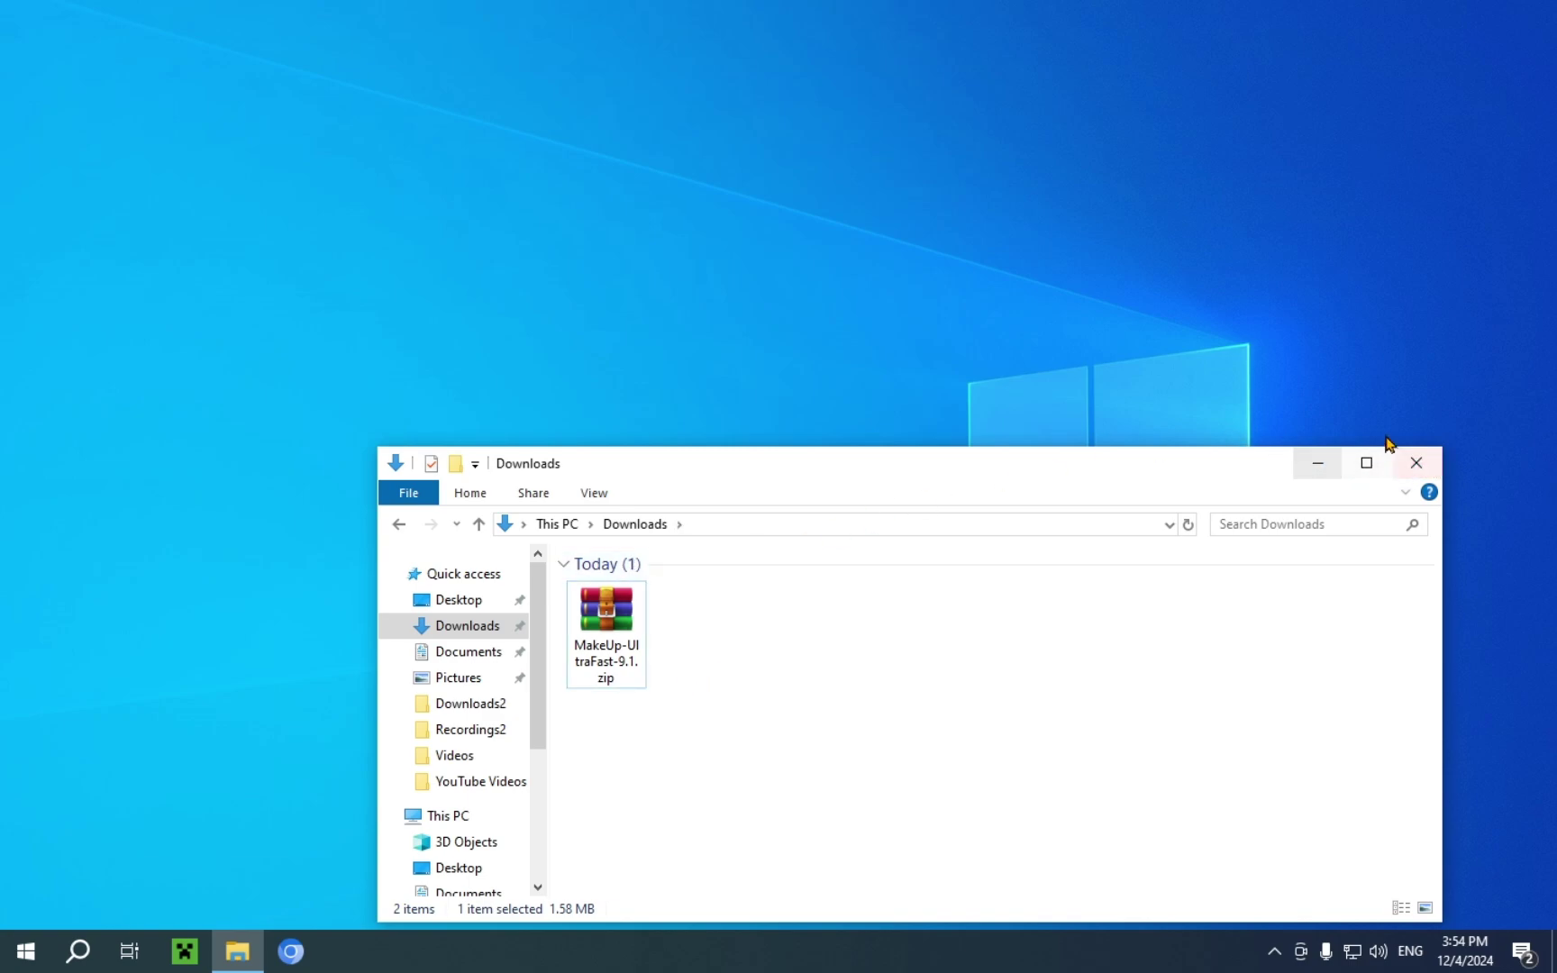
pyautogui.click(1413, 465)
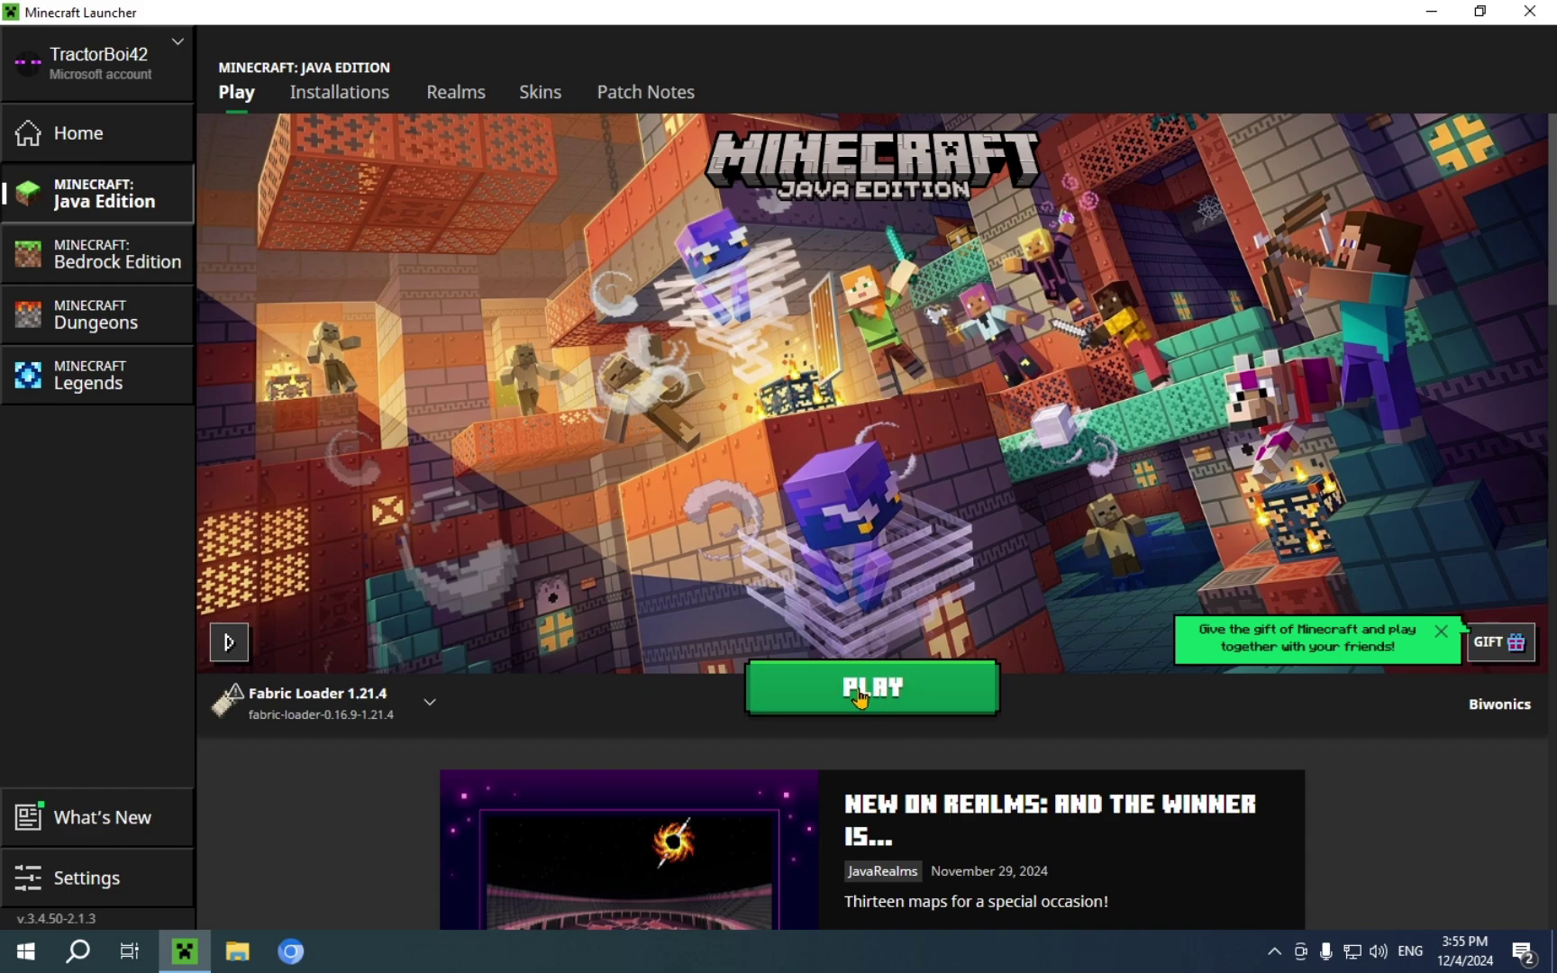
# - Launch Fabric Loader 1.21.4, accepting the modified-installation risk warning
pyautogui.click(870, 692)
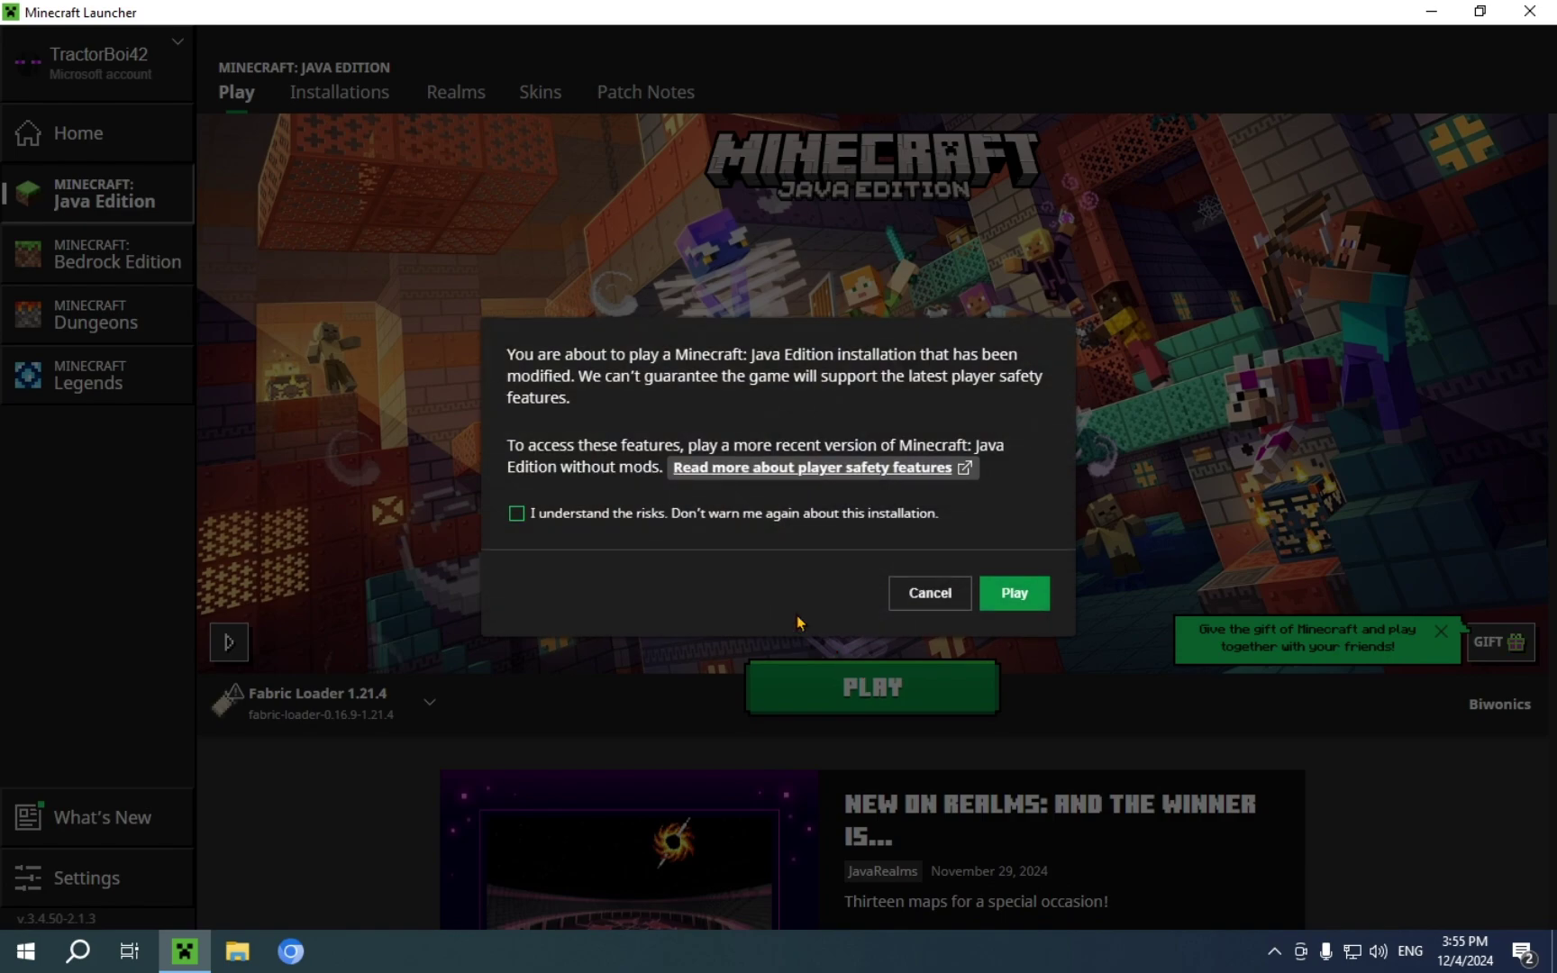
pyautogui.click(719, 515)
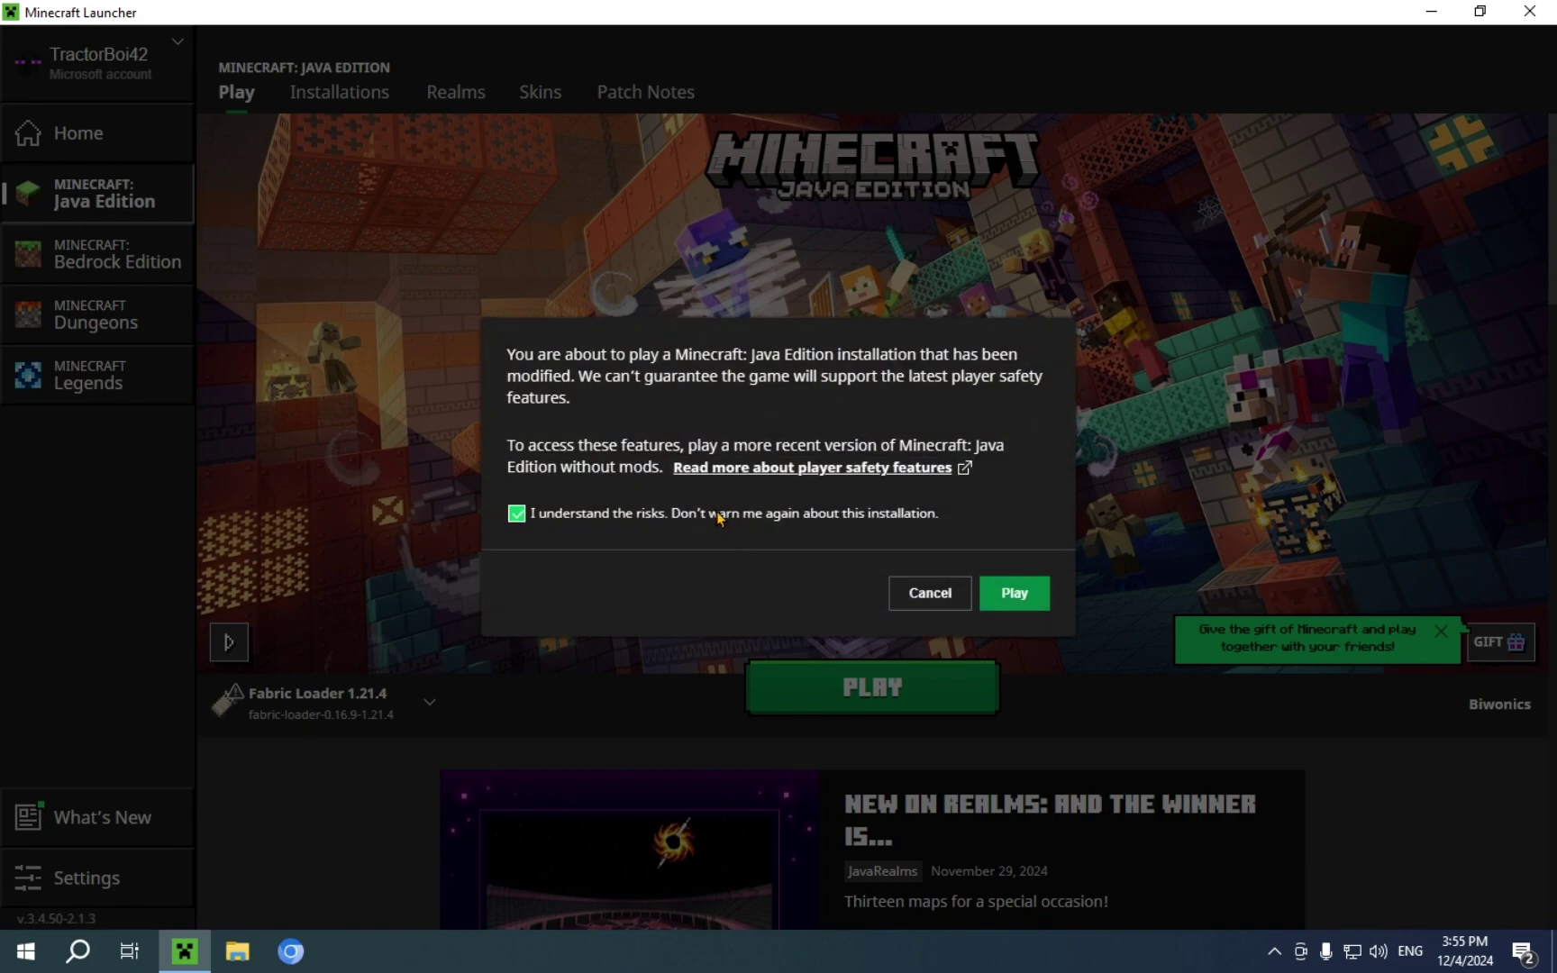
pyautogui.click(1009, 596)
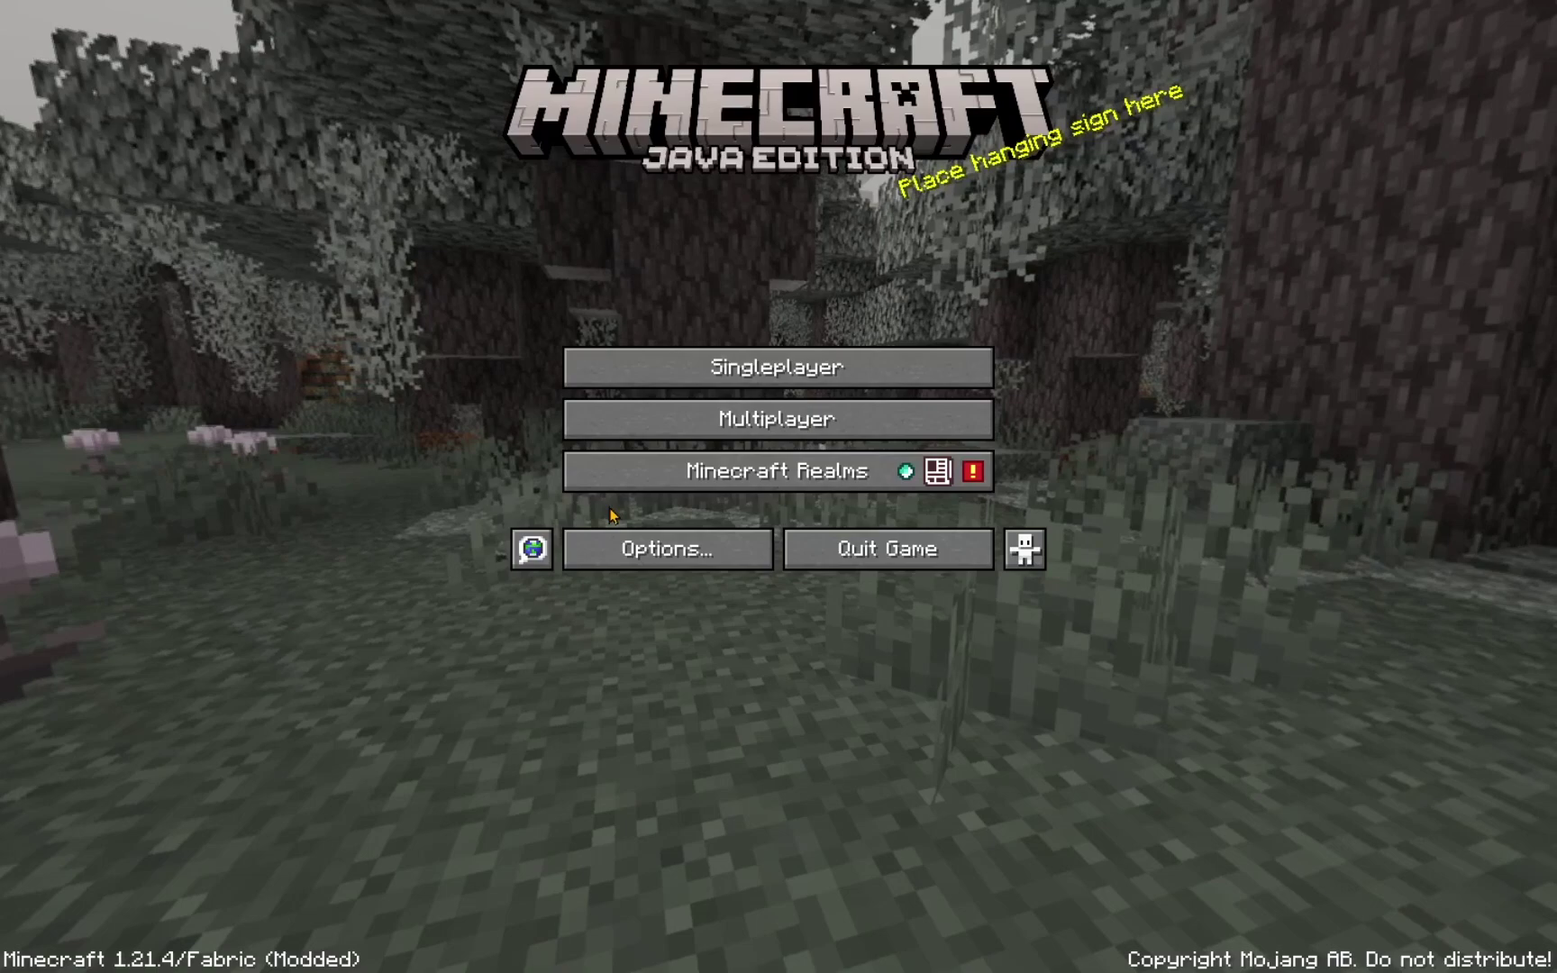
# - Go through Options and Video Settings to the Iris Shader Packs screen
pyautogui.click(656, 547)
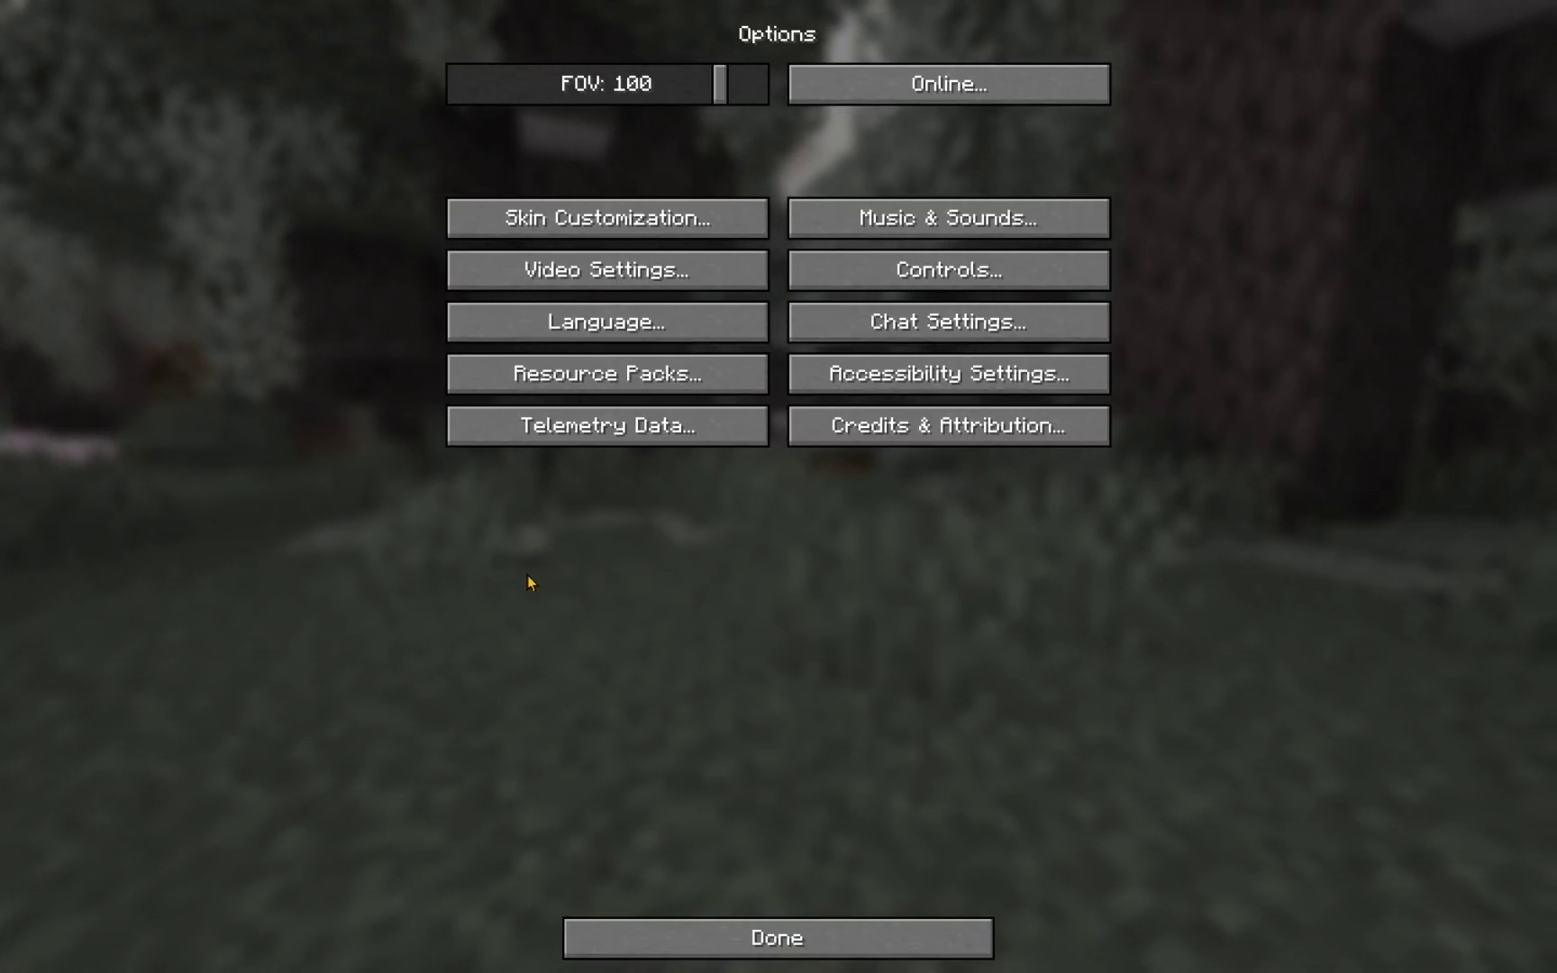
pyautogui.click(509, 281)
pyautogui.click(631, 36)
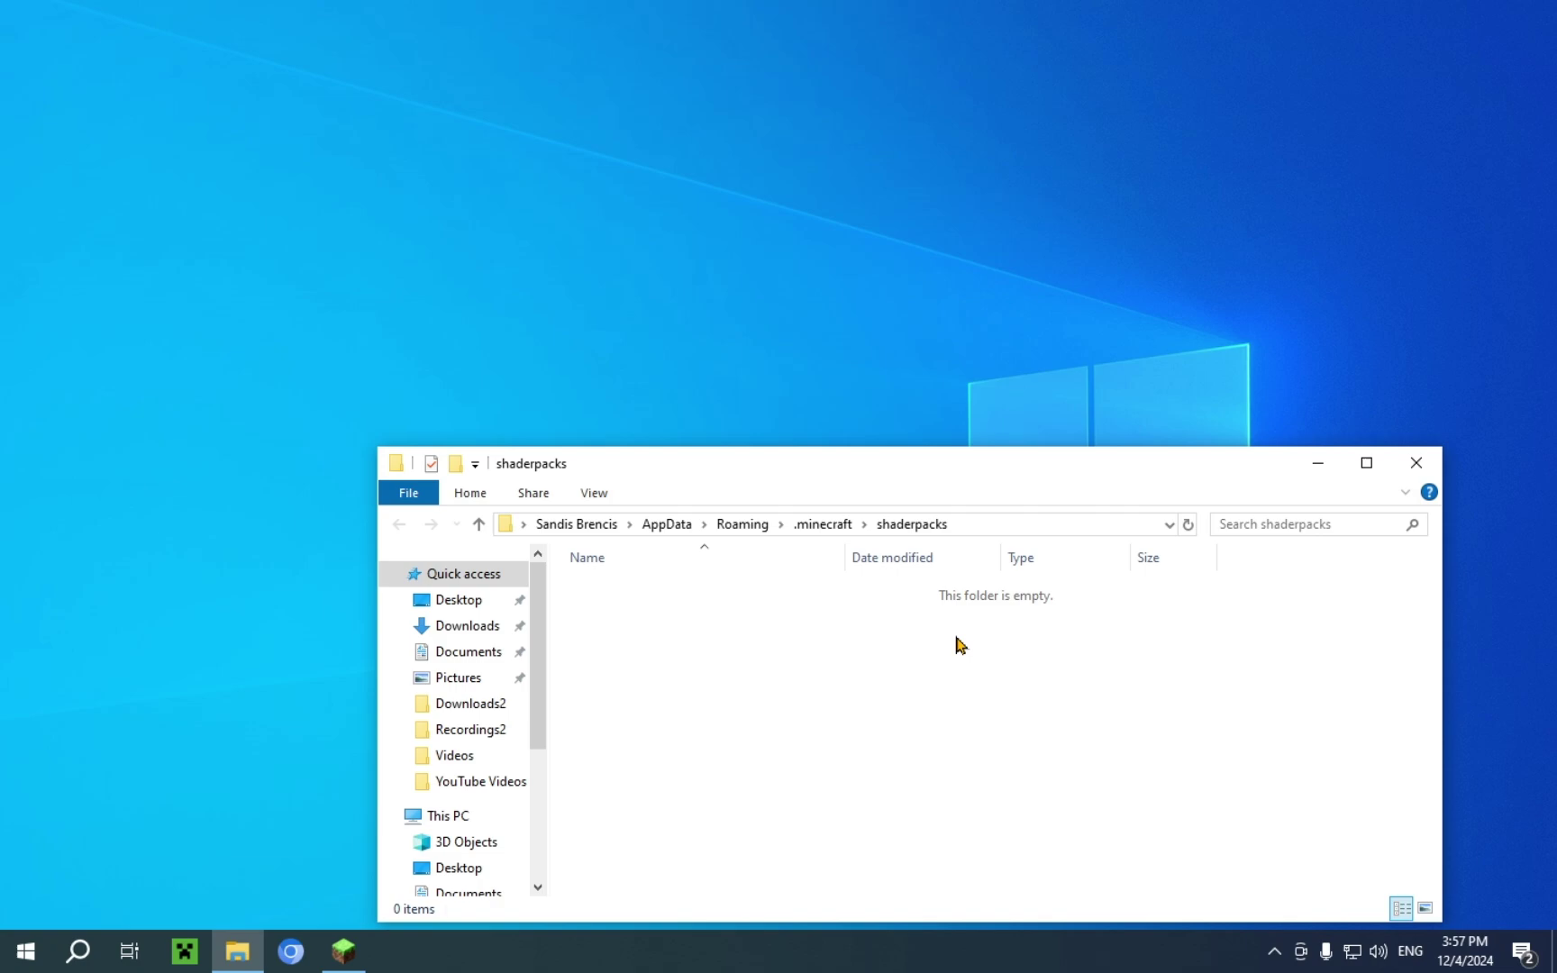
# - Cut MakeUp-UltraFast-9.1.zip from Downloads, paste it into shaderpacks, and confirm Downloads is empty
pyautogui.click(429, 627)
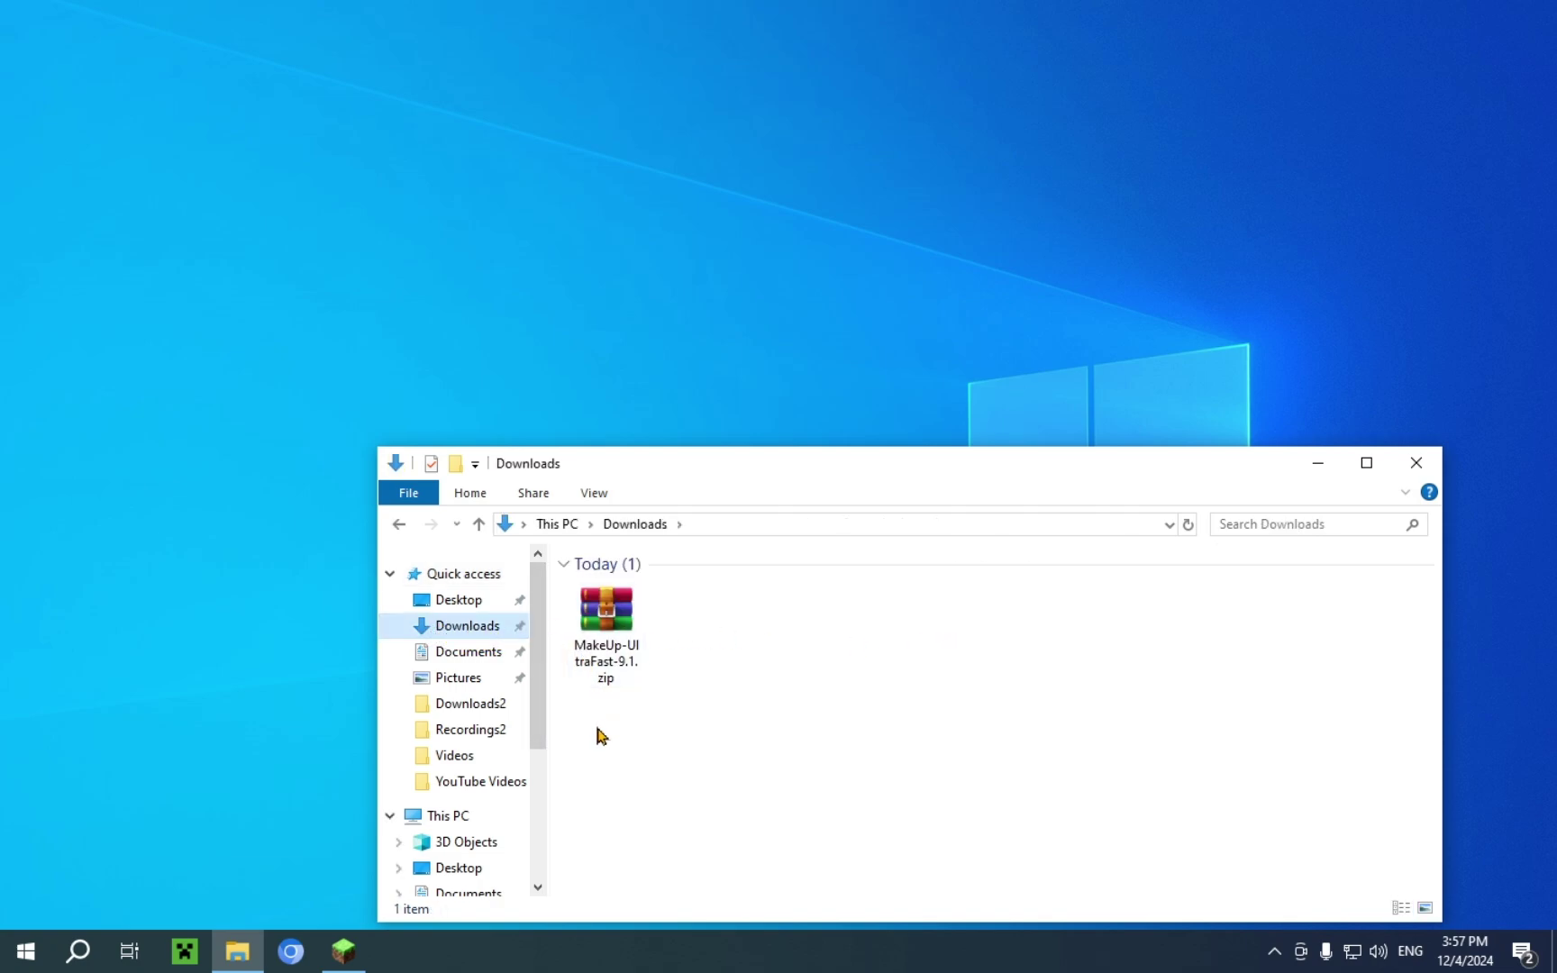
pyautogui.rightClick(602, 620)
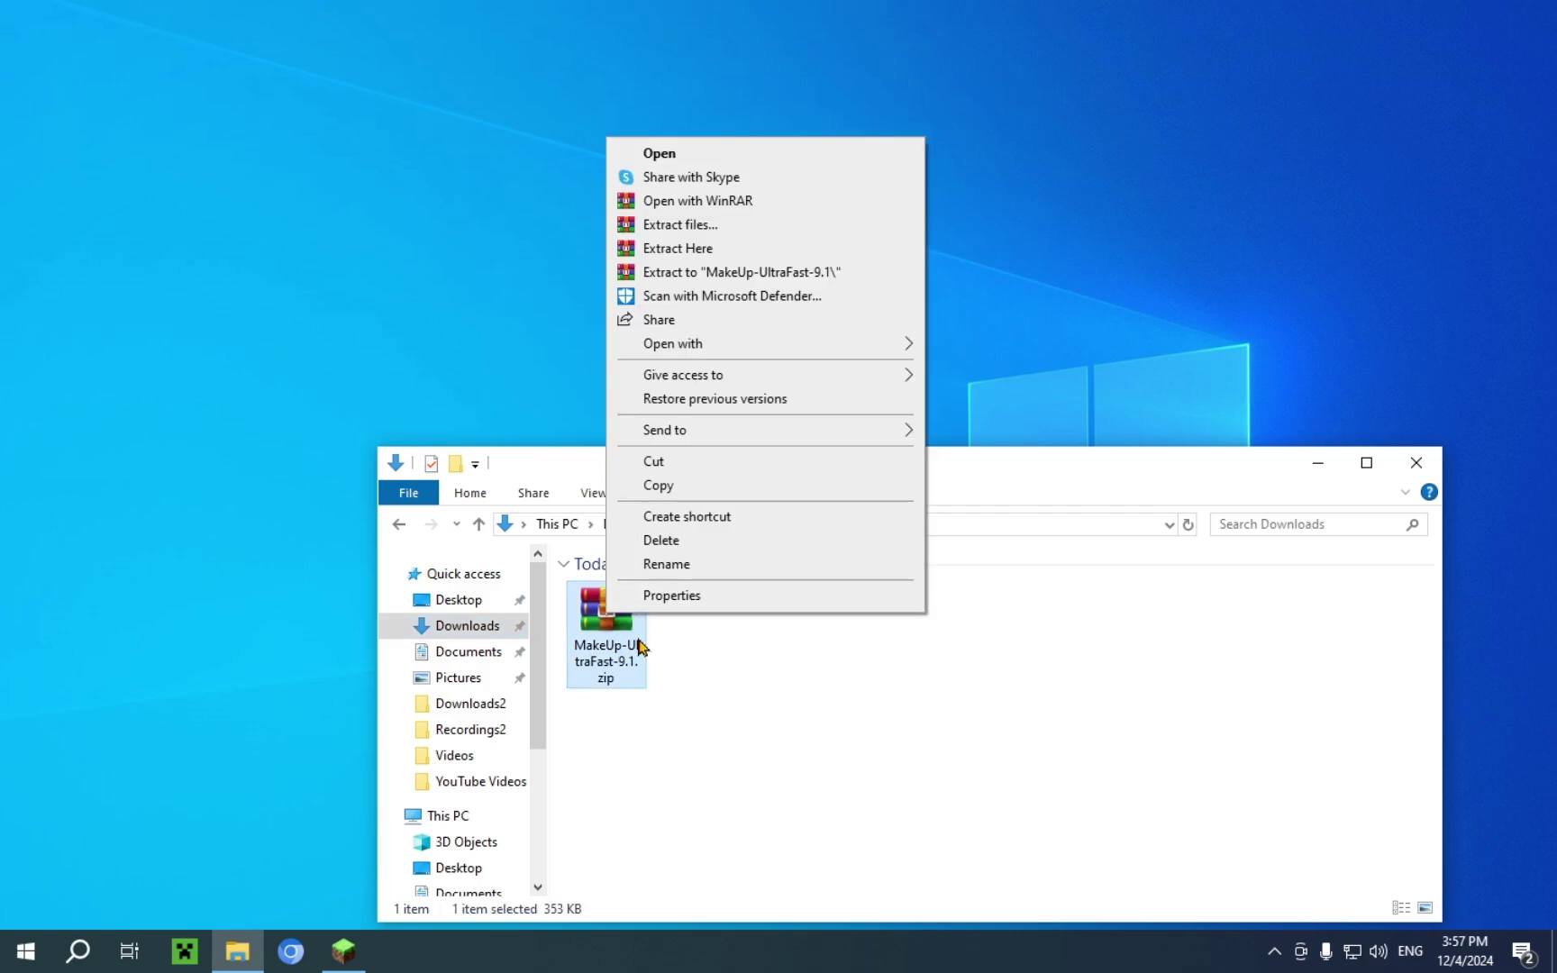
pyautogui.click(650, 463)
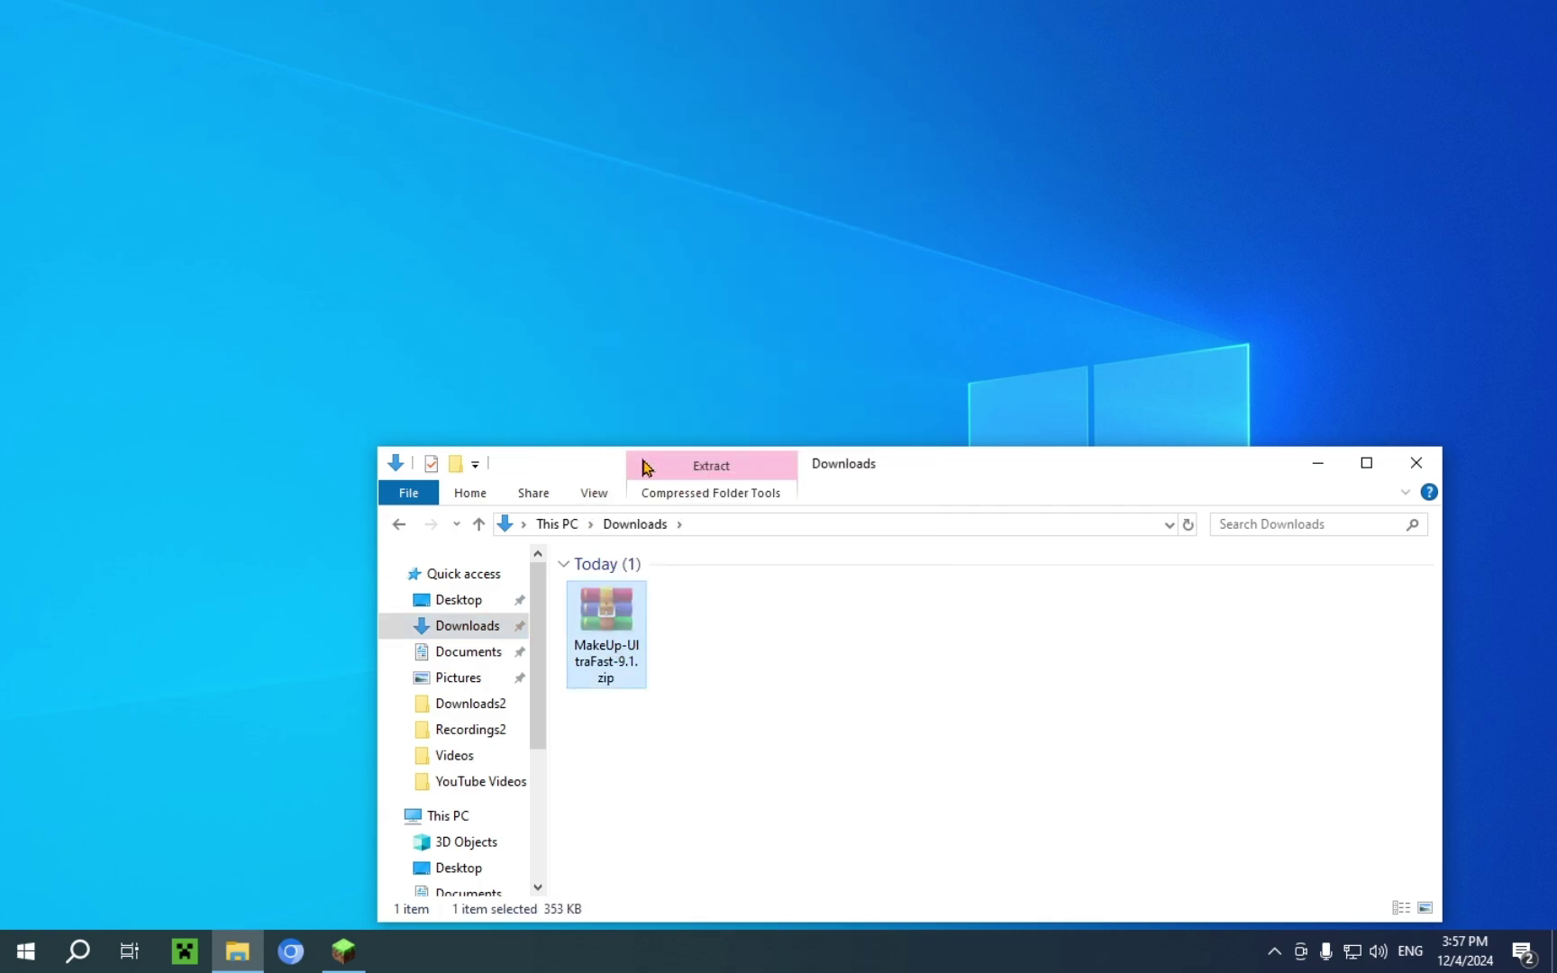
pyautogui.click(399, 526)
pyautogui.rightClick(609, 641)
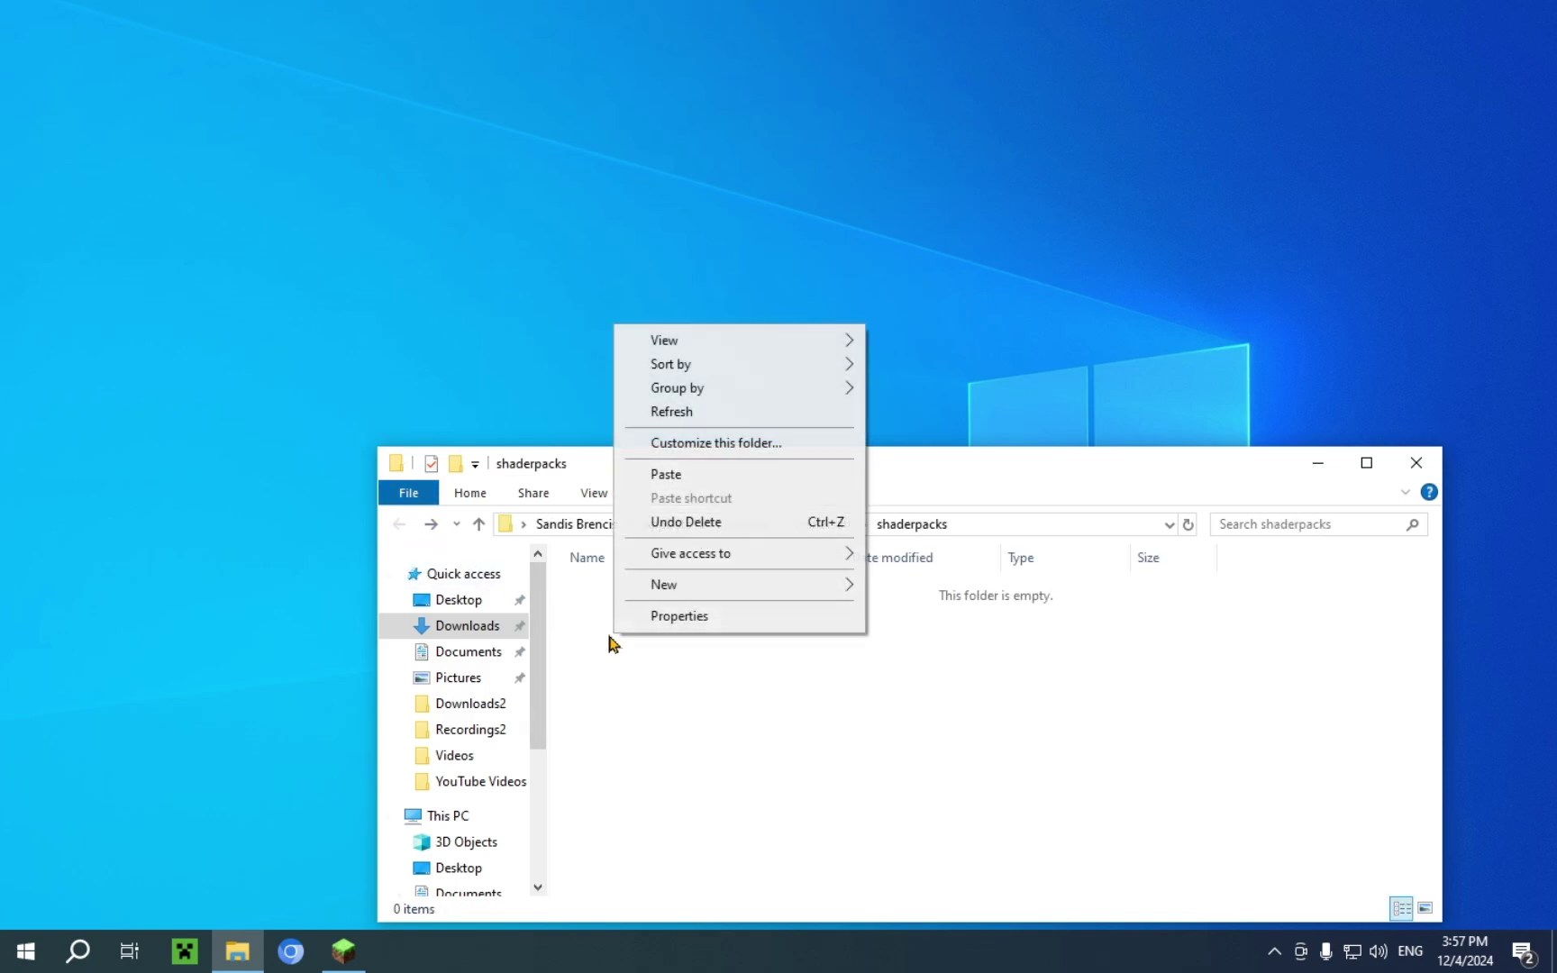
pyautogui.click(656, 475)
pyautogui.click(678, 685)
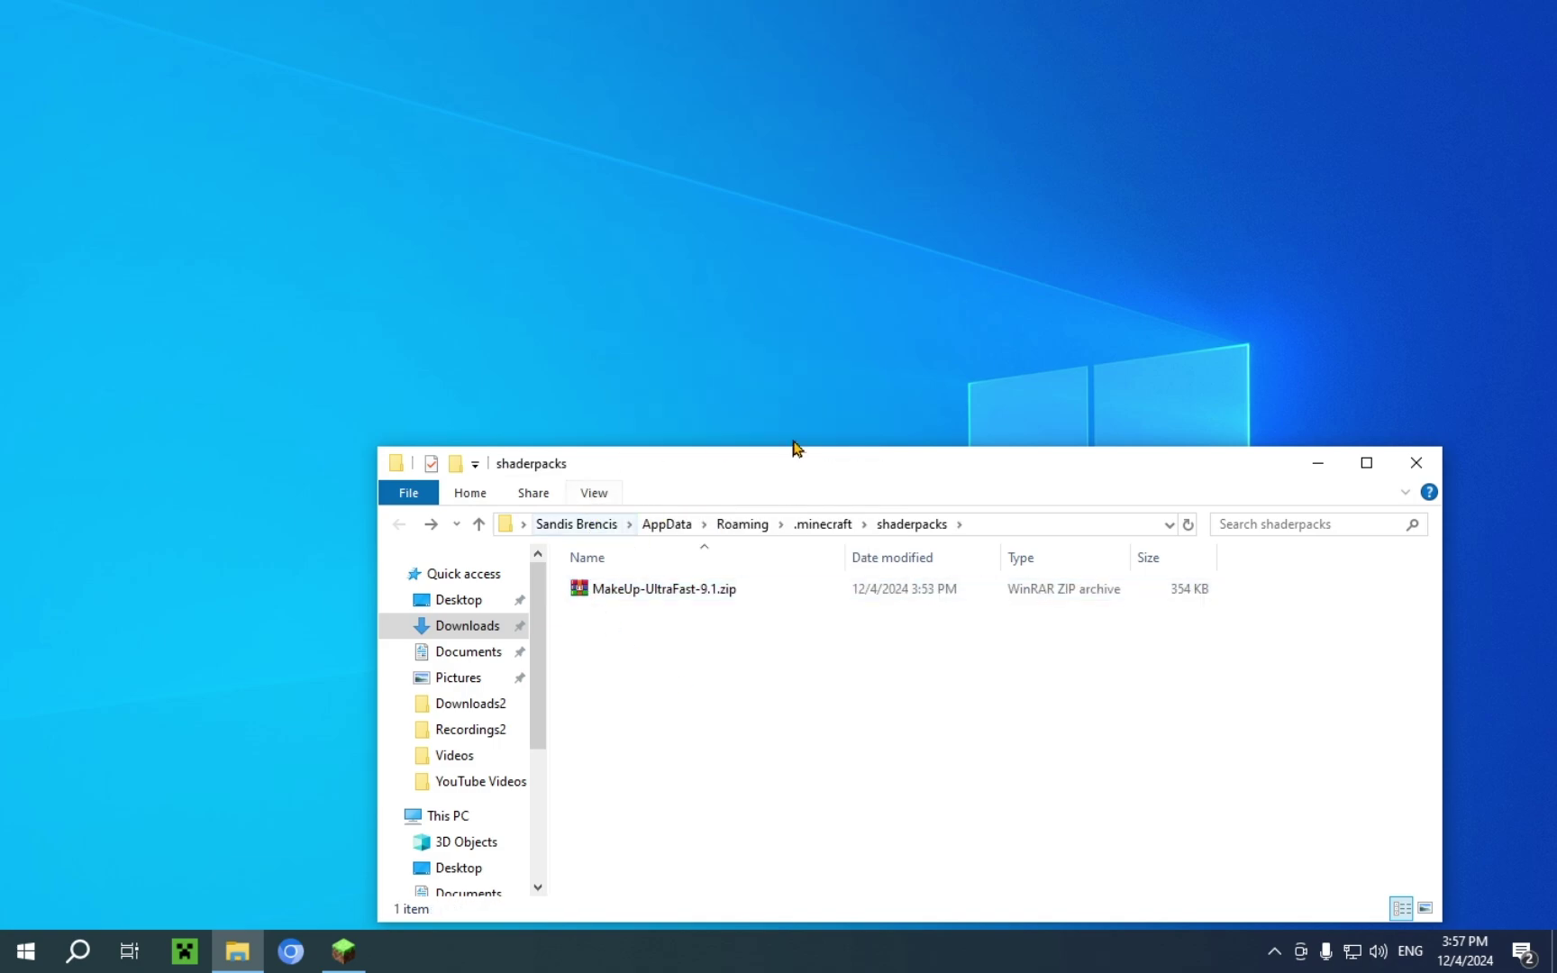
pyautogui.click(500, 628)
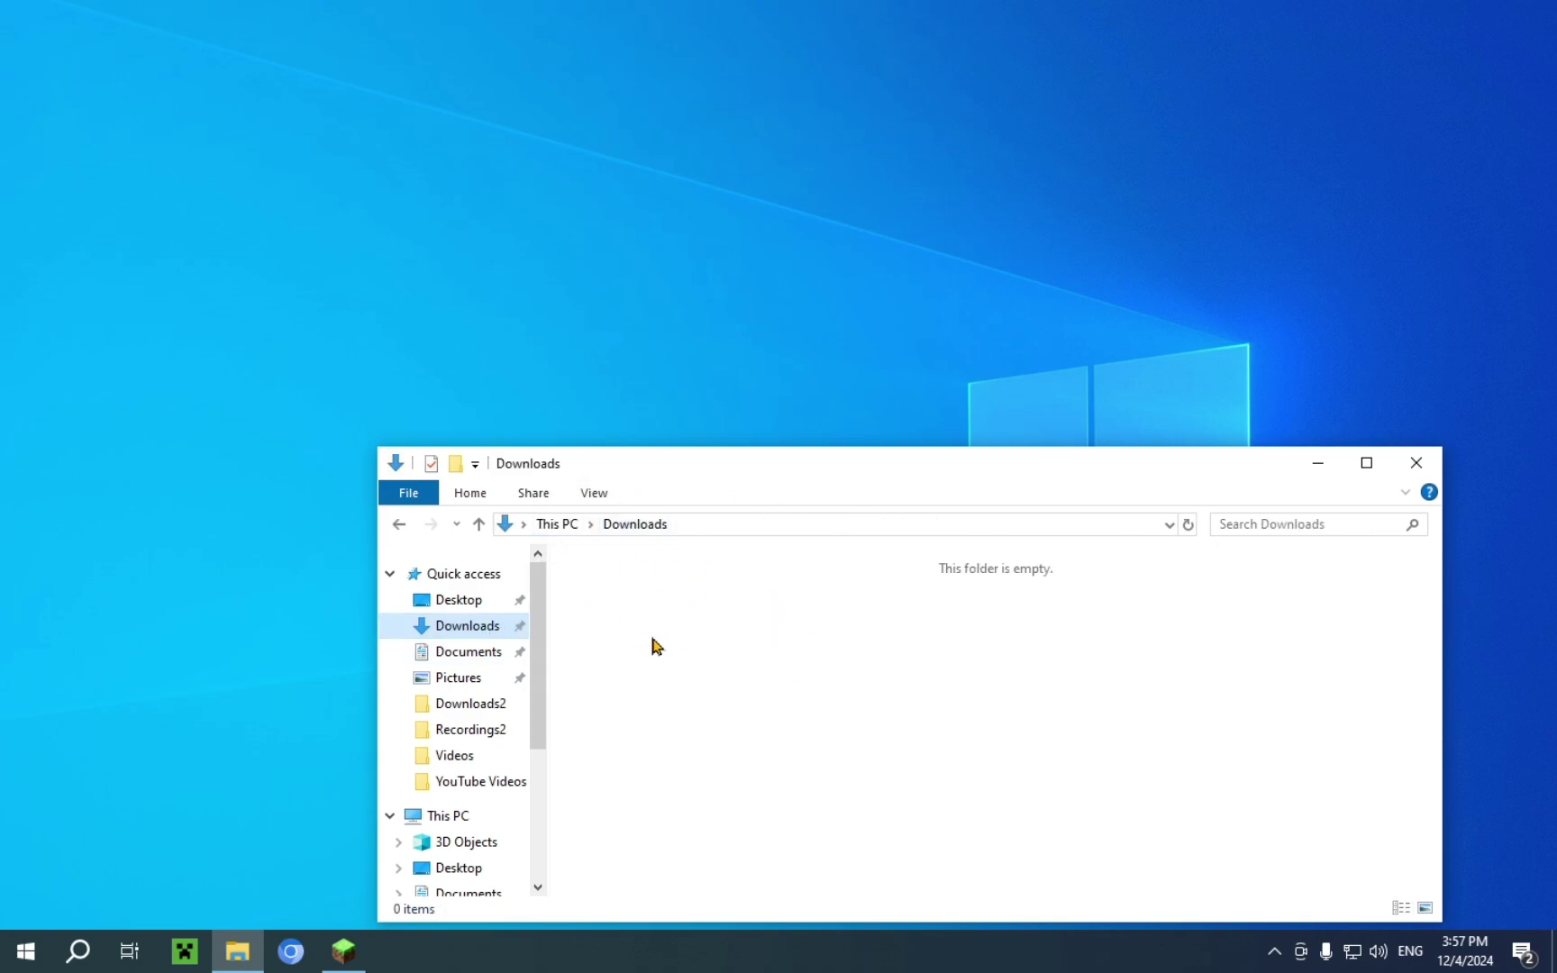
# - Select the MakeUp-UltraFast-9.1.zip shader pack, cycle its profile to Low, and apply it
pyautogui.click(1415, 463)
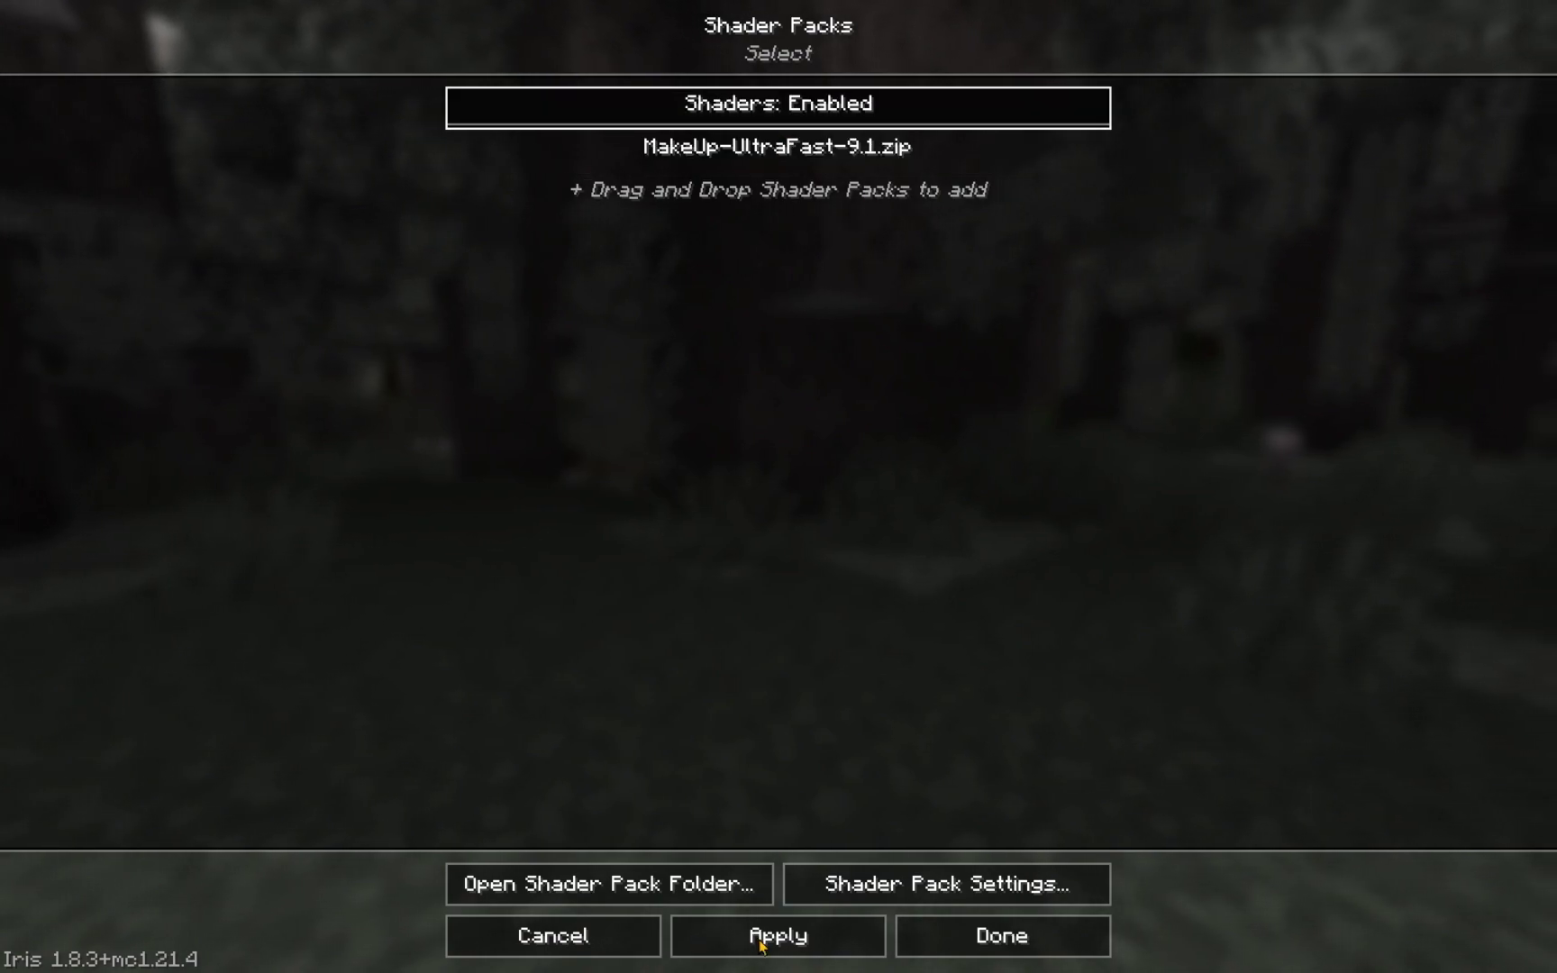
pyautogui.click(685, 146)
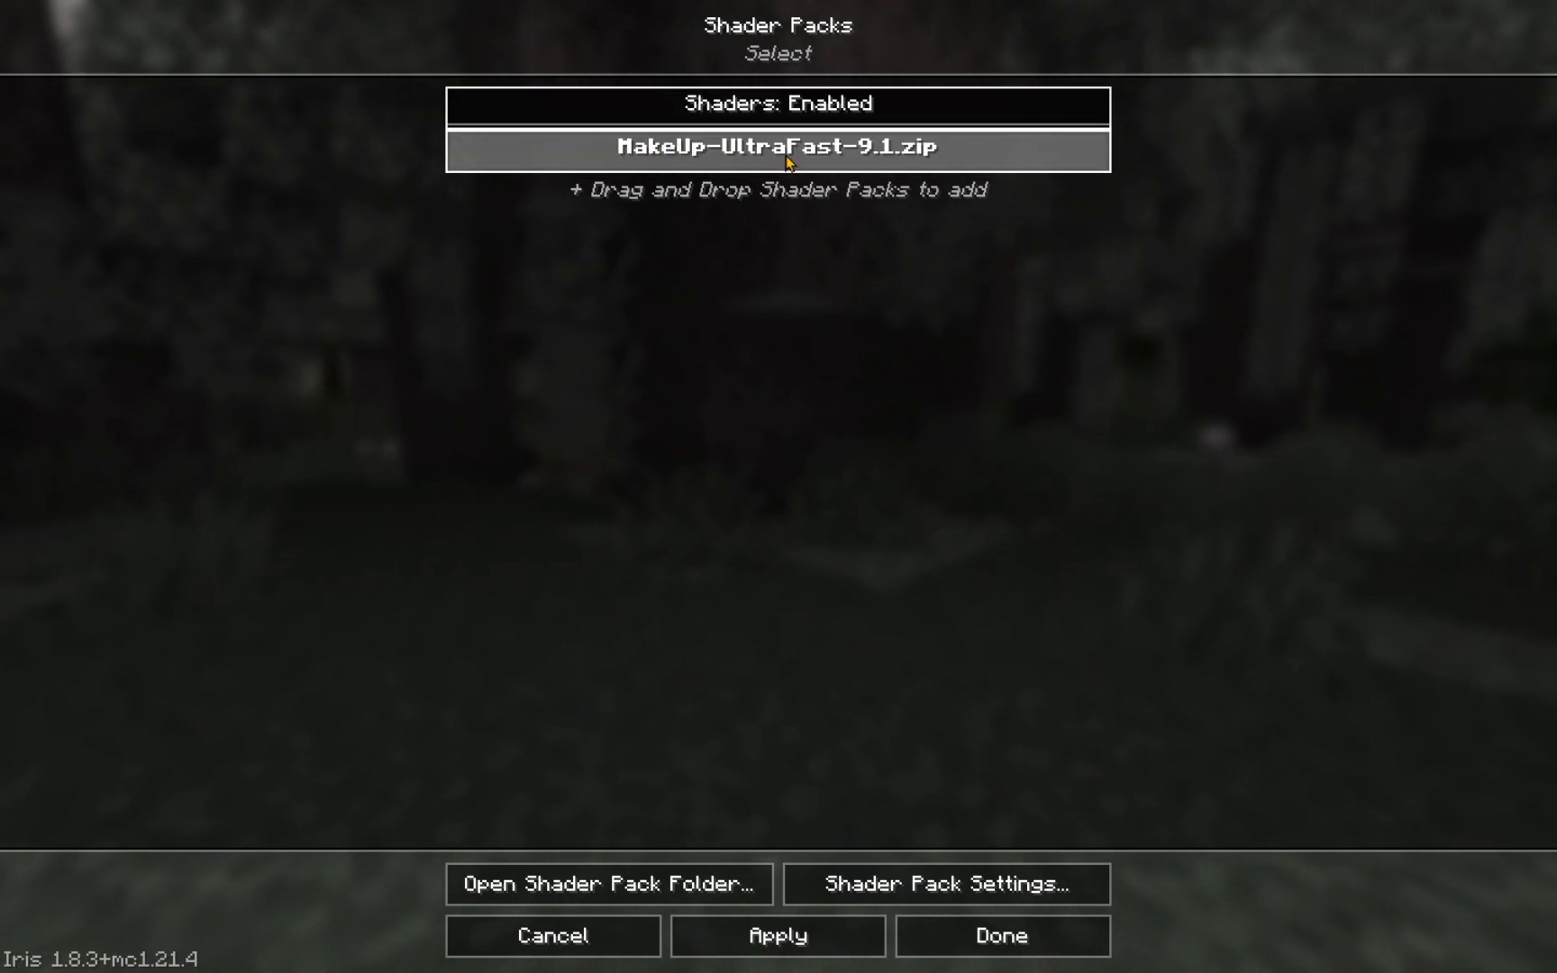
pyautogui.click(901, 867)
pyautogui.click(493, 176)
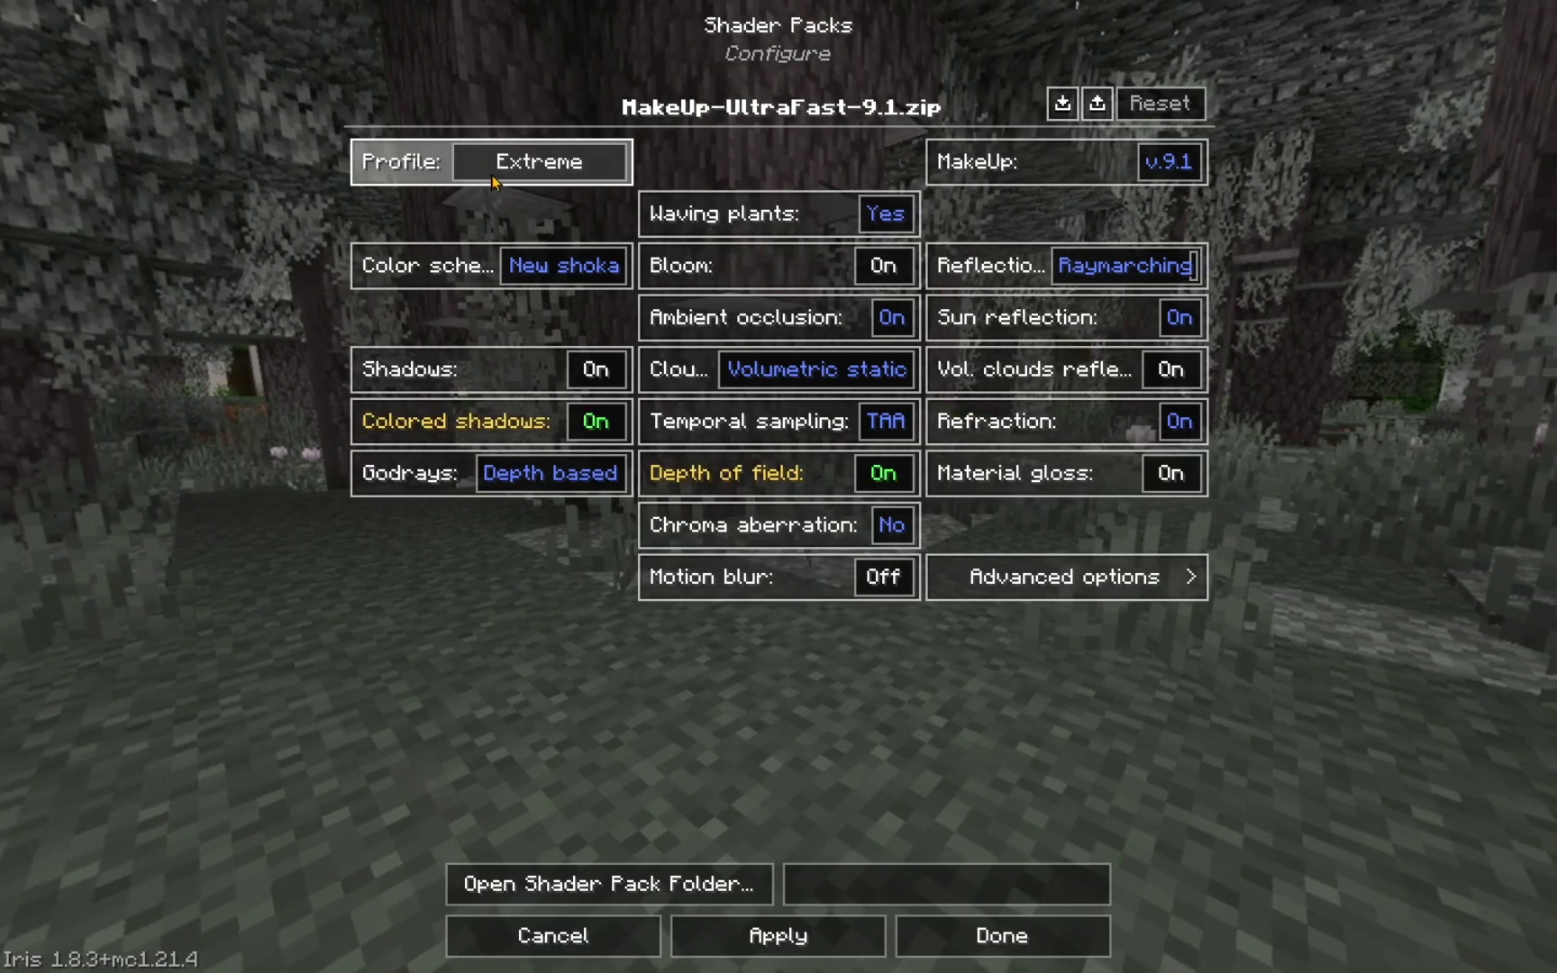
pyautogui.click(493, 171)
pyautogui.click(493, 171)
pyautogui.click(493, 171)
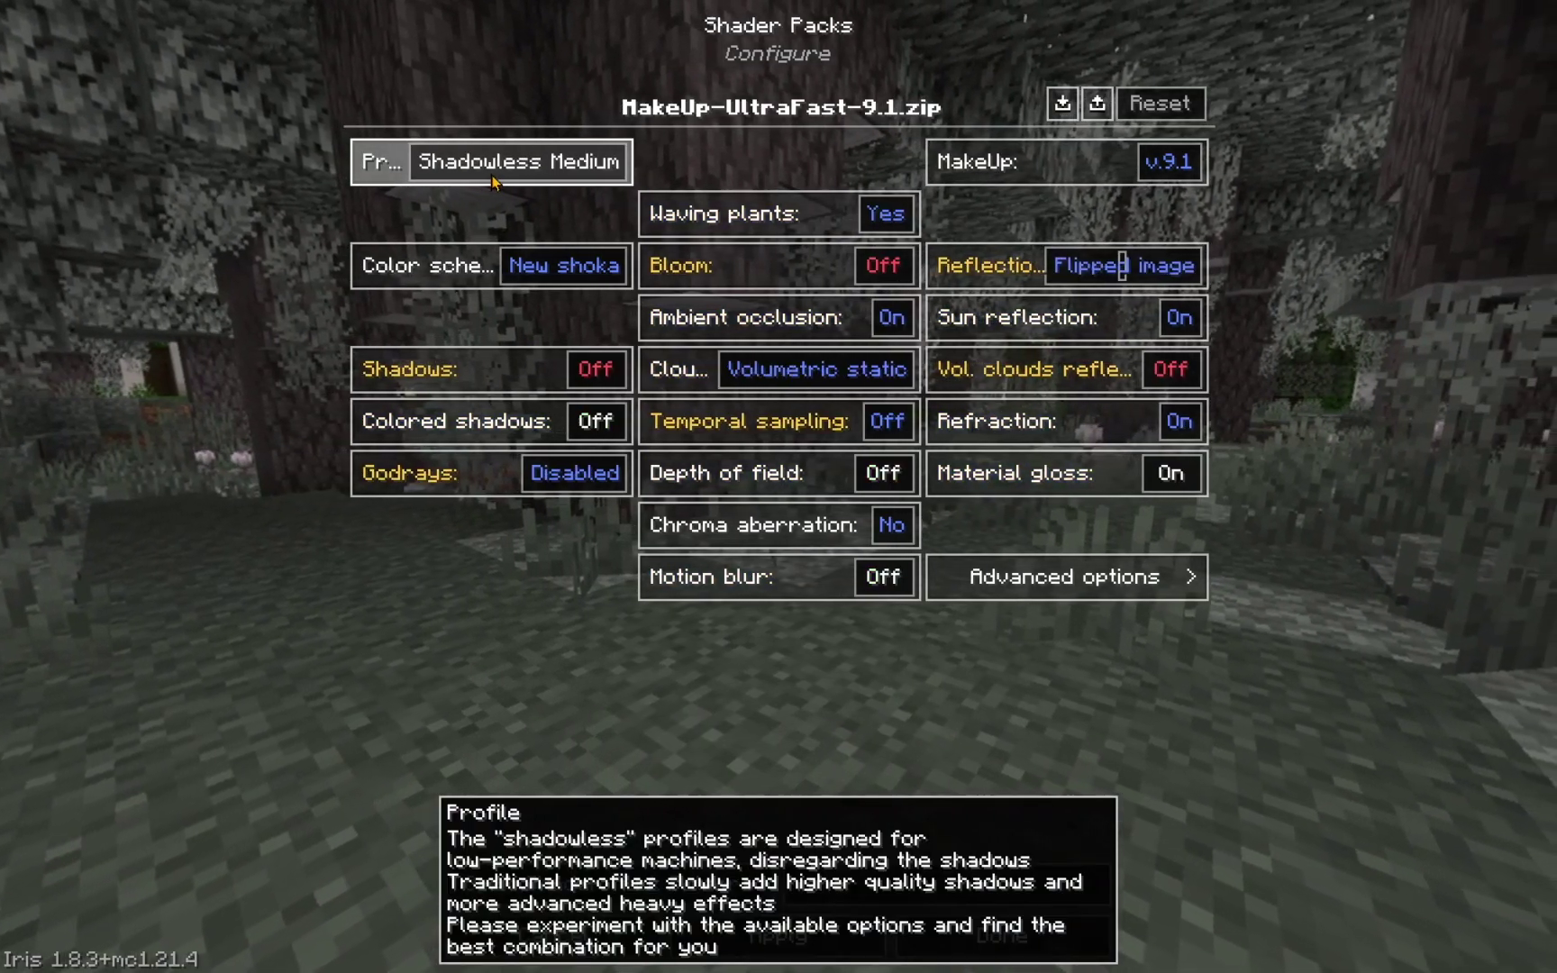
pyautogui.click(492, 171)
pyautogui.click(493, 171)
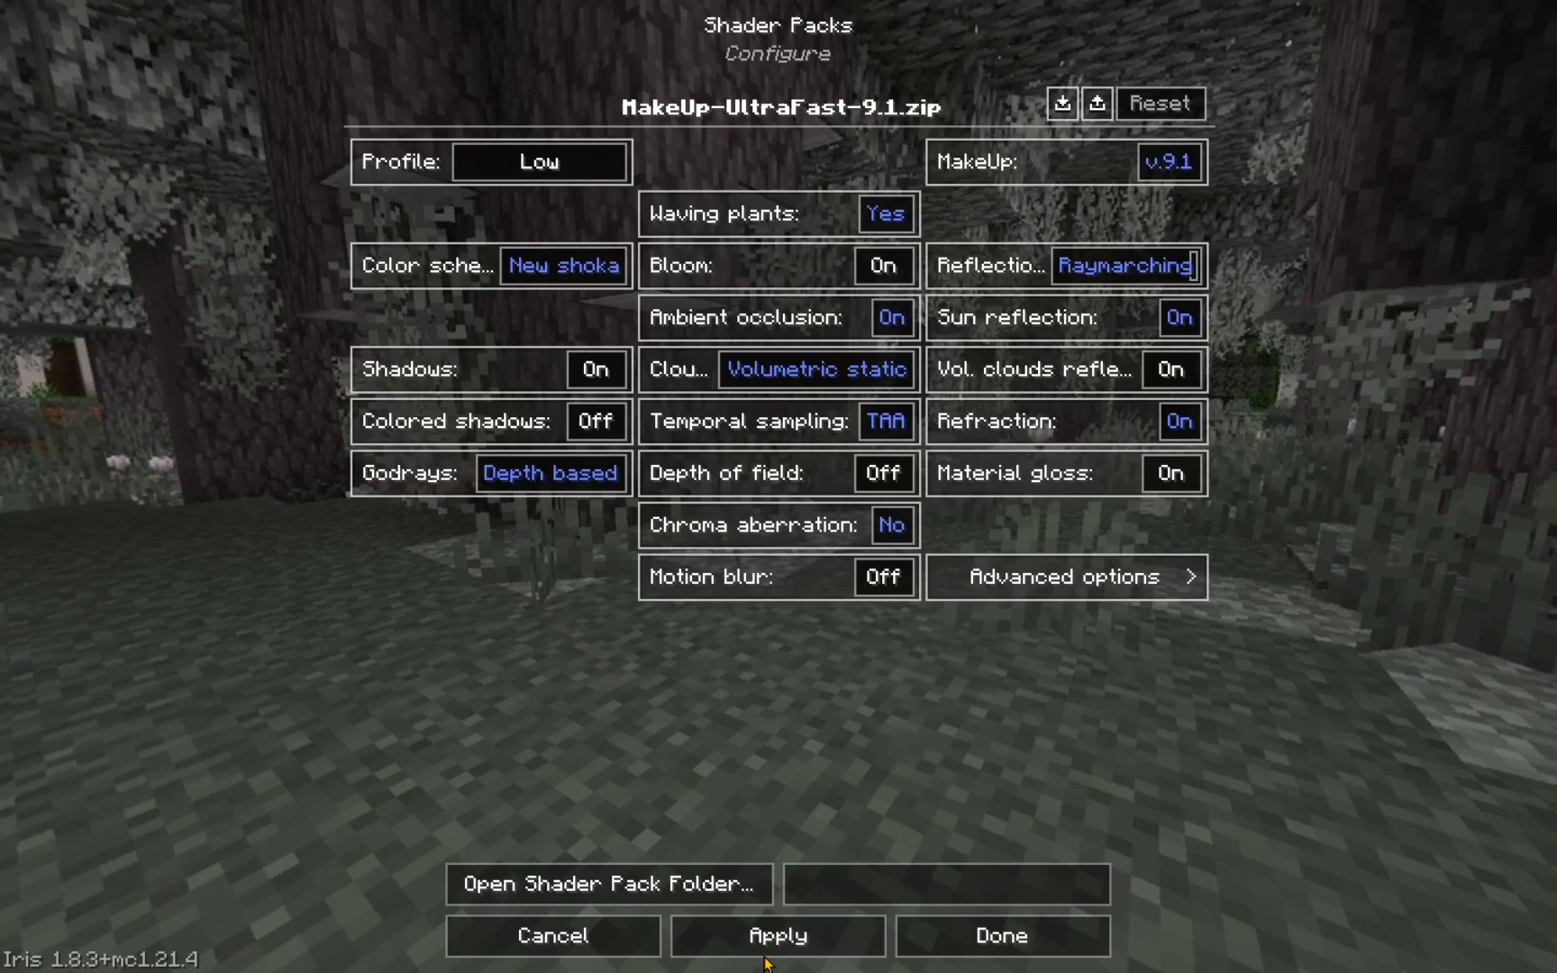
pyautogui.click(764, 946)
pyautogui.press('Escape')
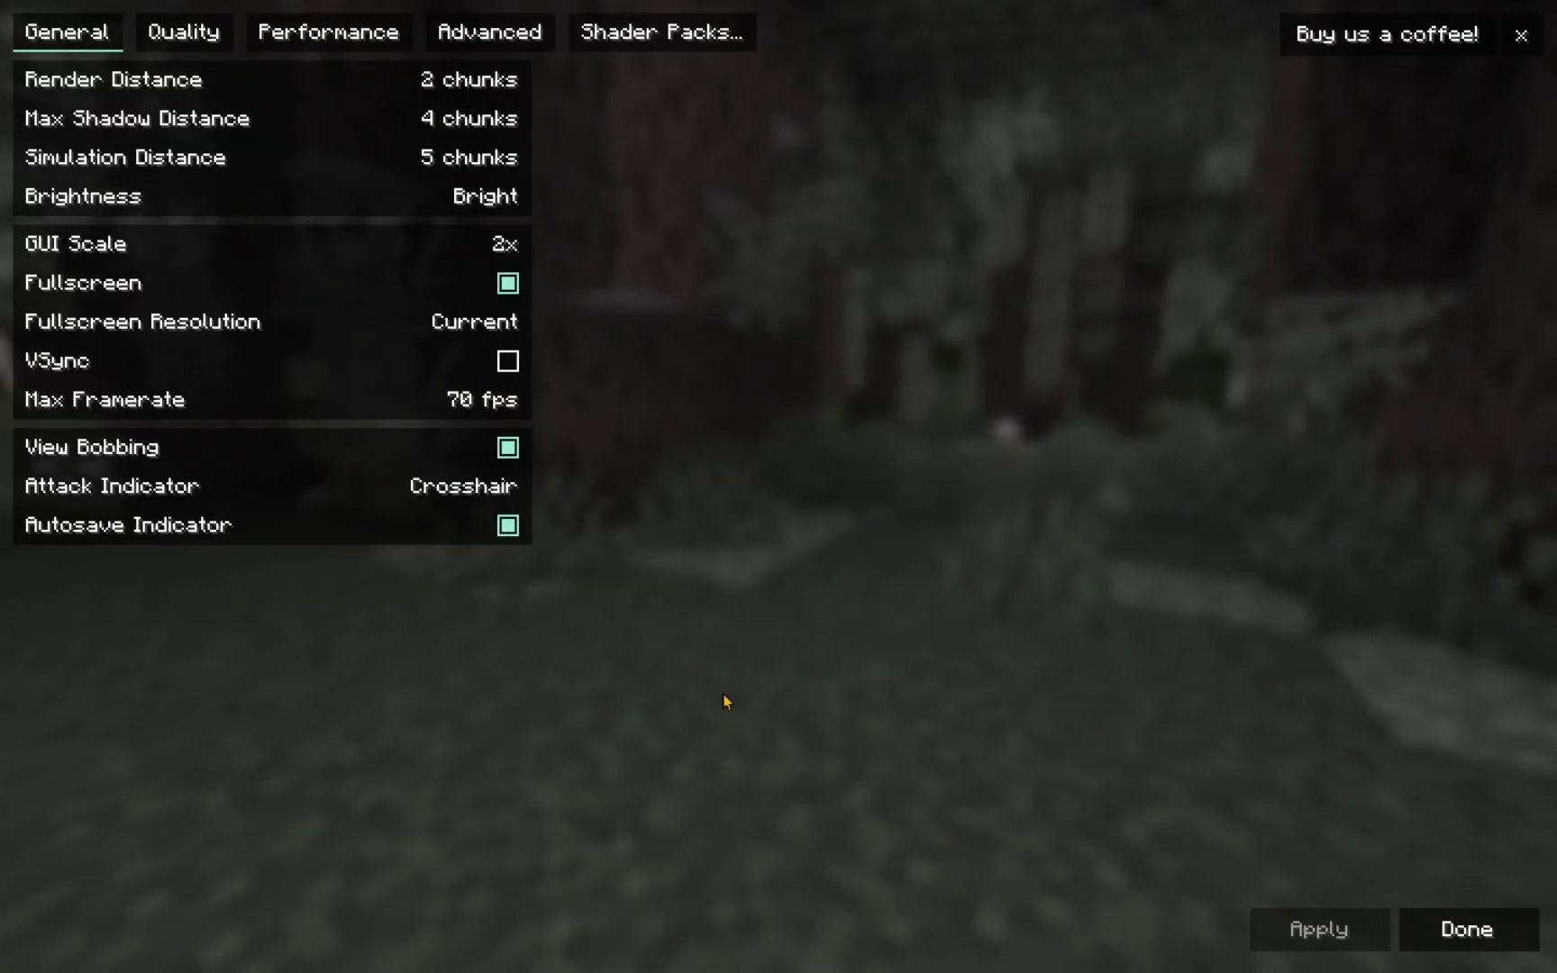
# - Back out through the shader pack and video settings to the title menu, then open Singleplayer
pyautogui.click(662, 32)
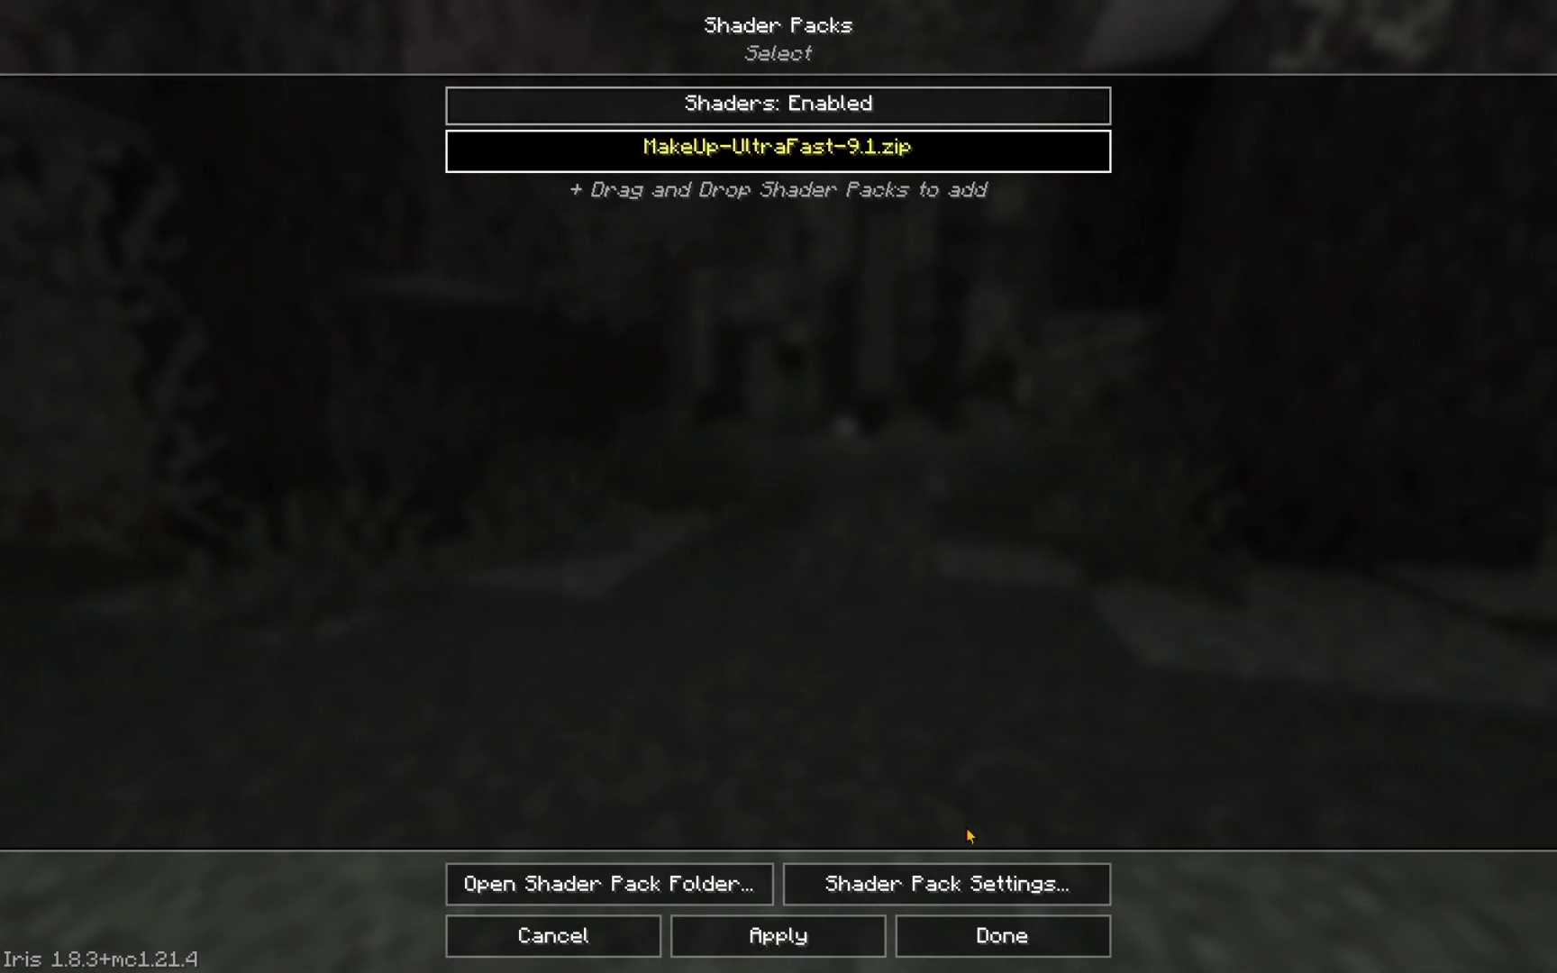
pyautogui.click(1004, 936)
pyautogui.click(1467, 931)
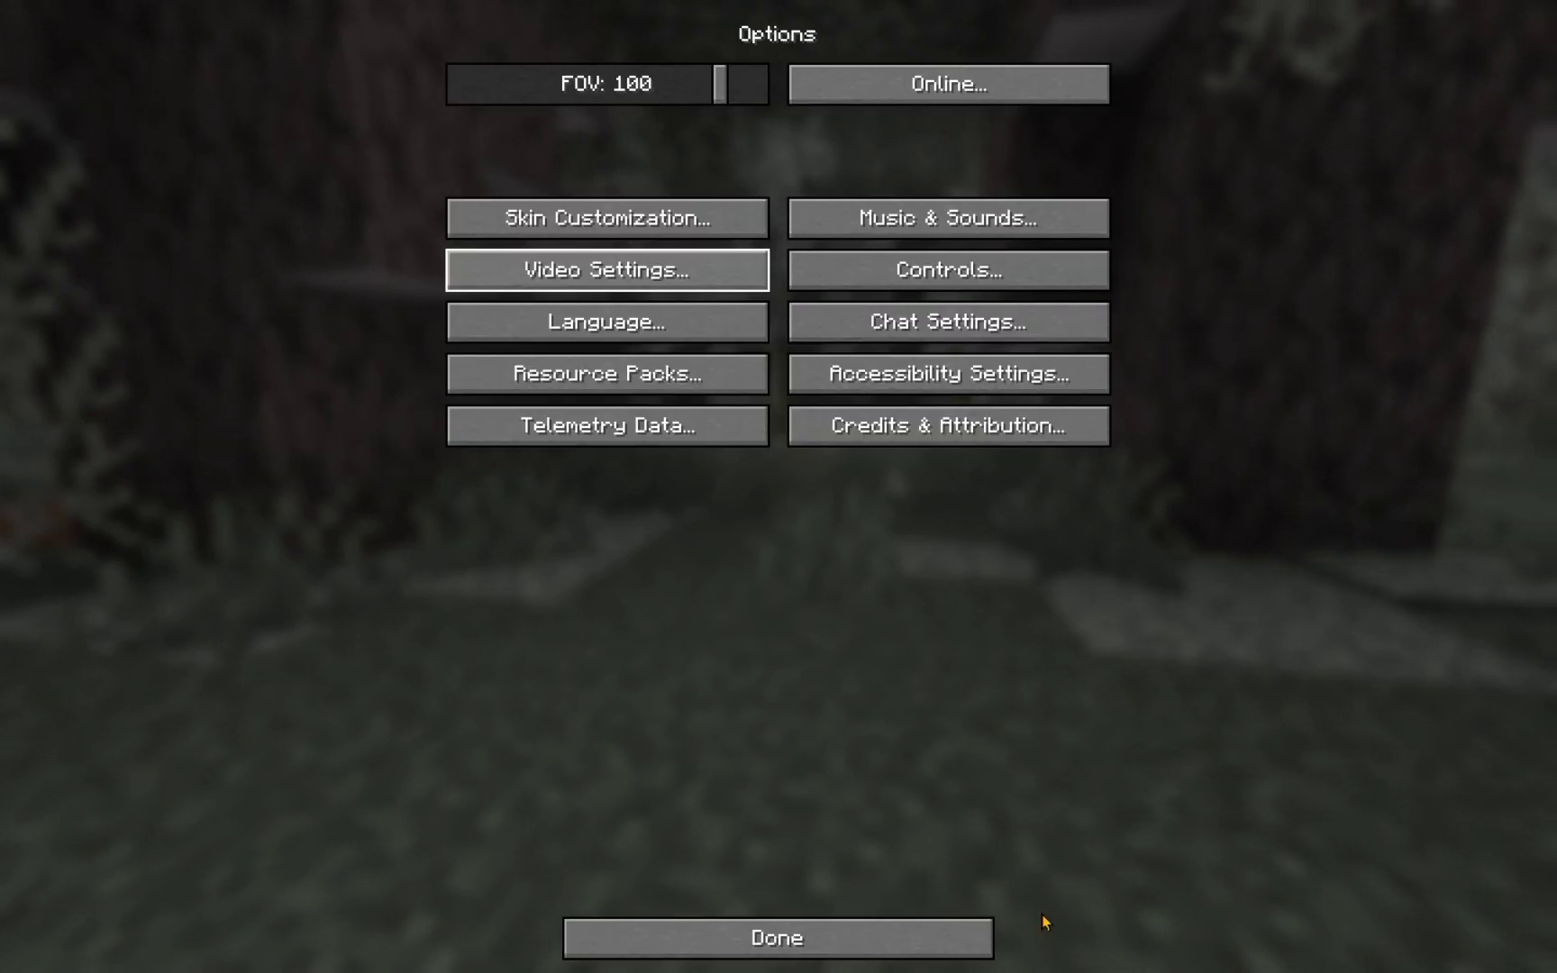
pyautogui.click(964, 947)
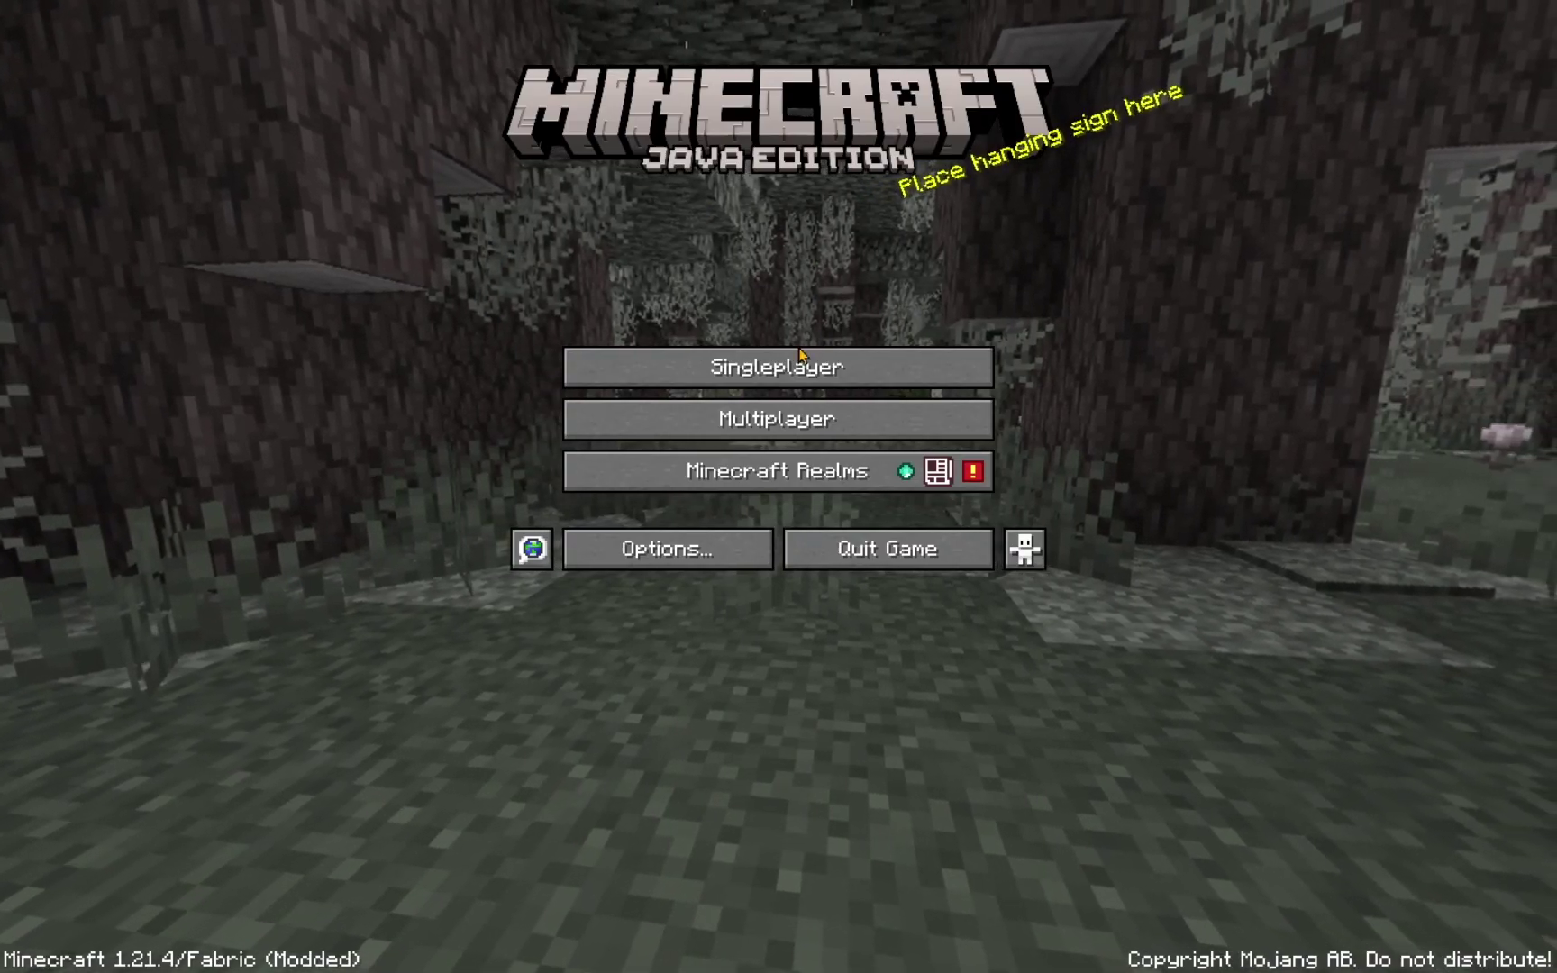
pyautogui.click(797, 369)
# - Load the existing singleplayer world and let it render with the shaders active
pyautogui.click(542, 144)
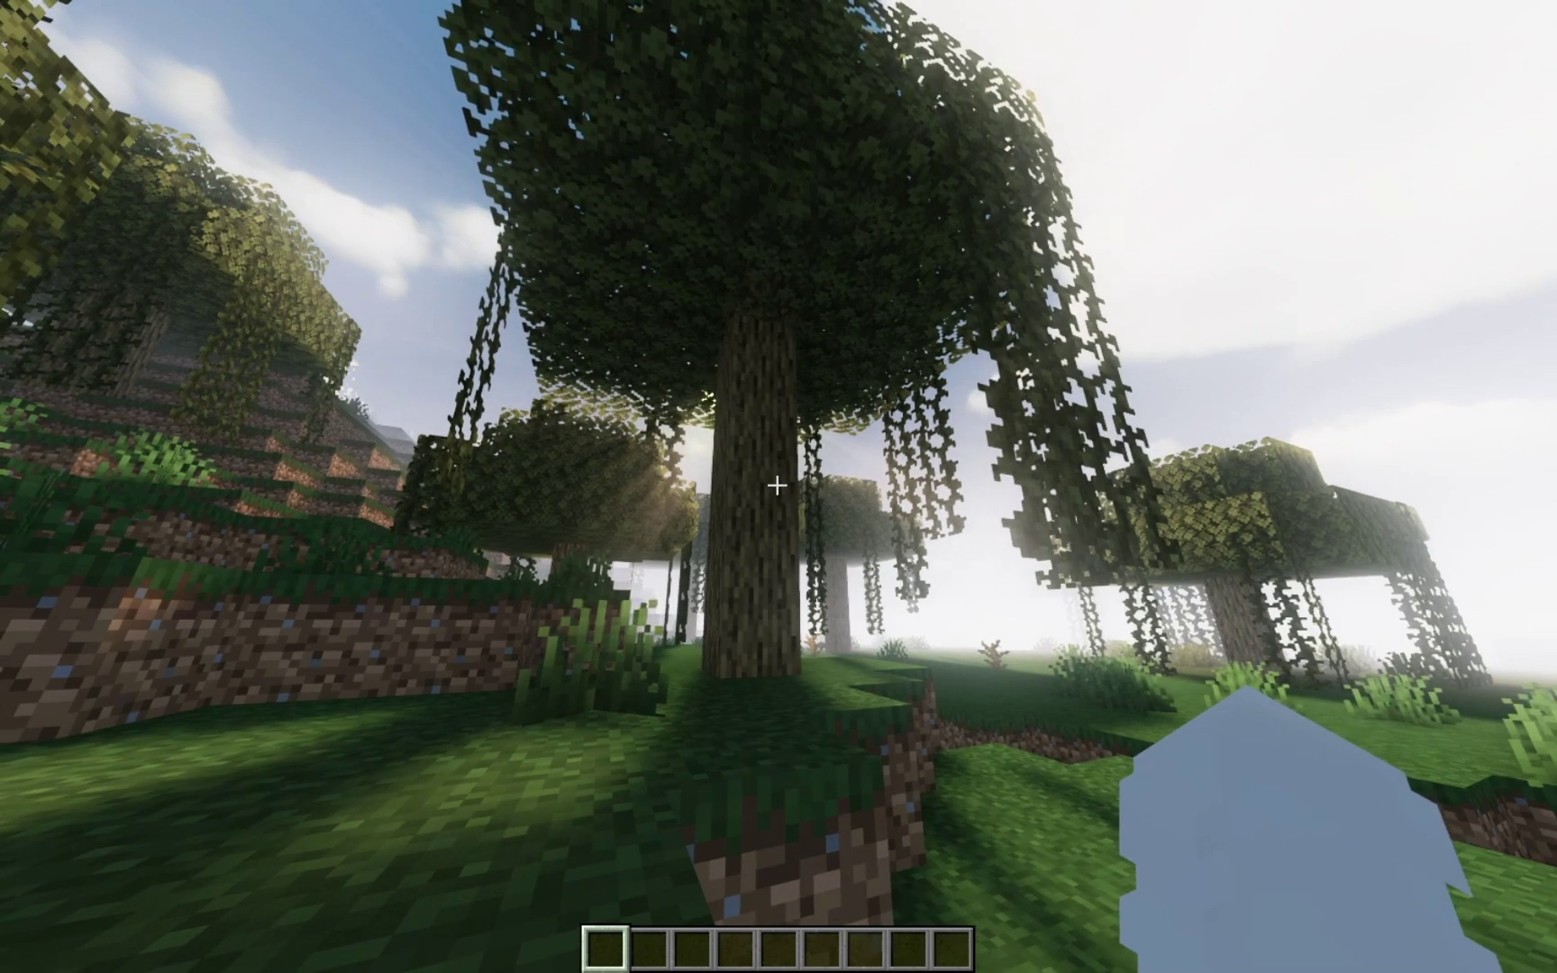
# - Walk toward the big tree and look up at the sun, clouds and shaded foliage
pyautogui.press('w')
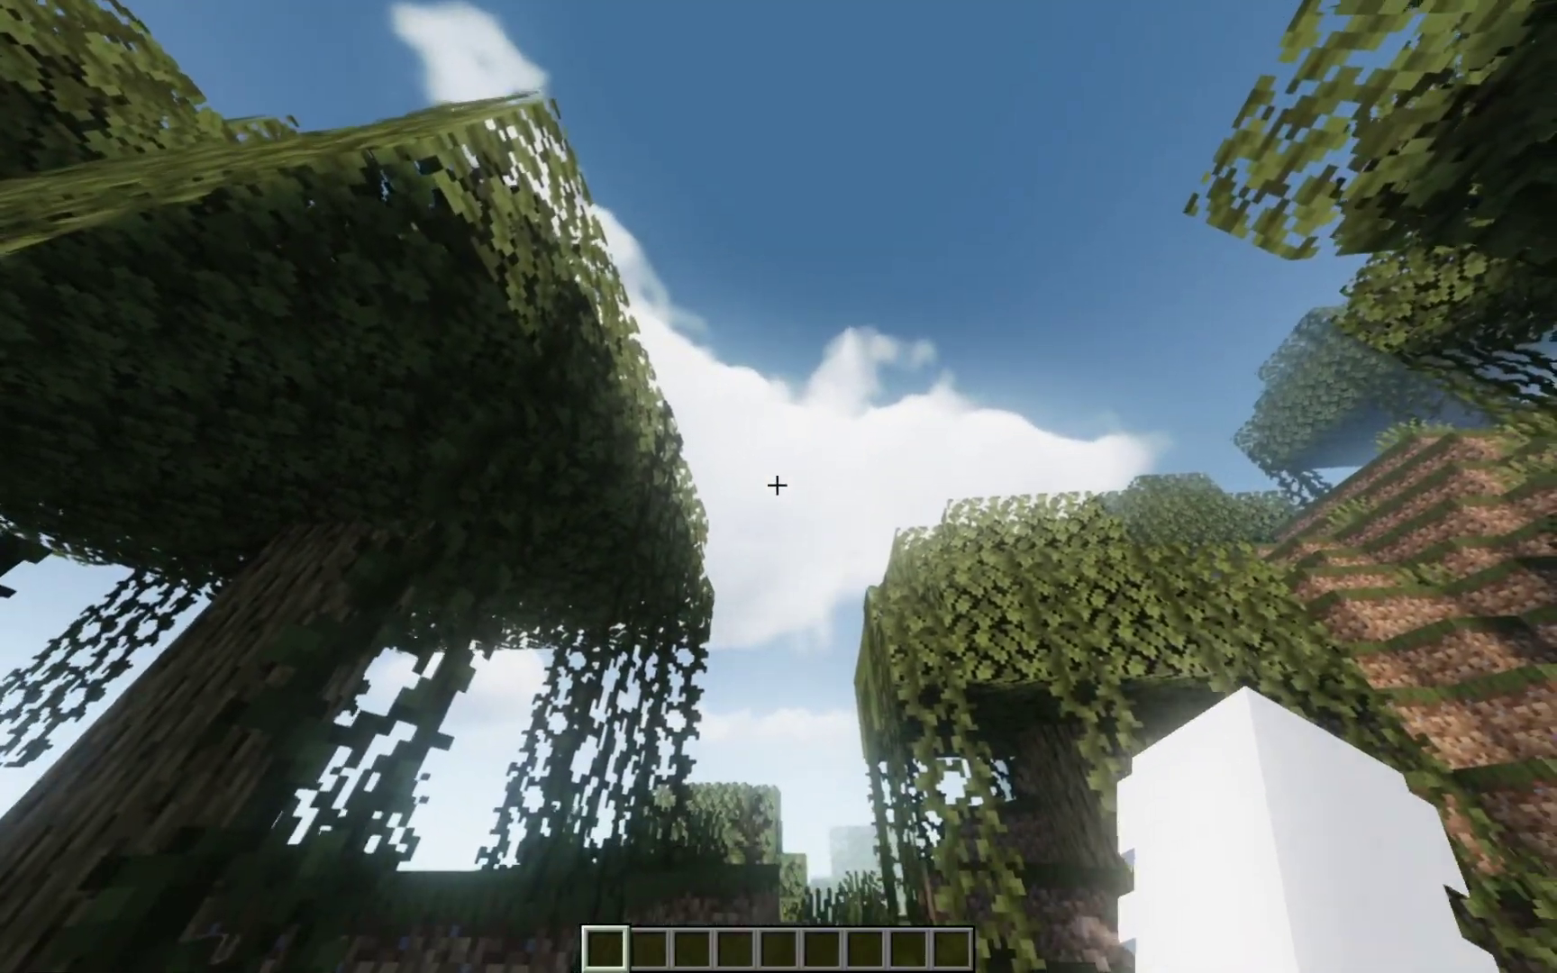
pyautogui.click(778, 486)
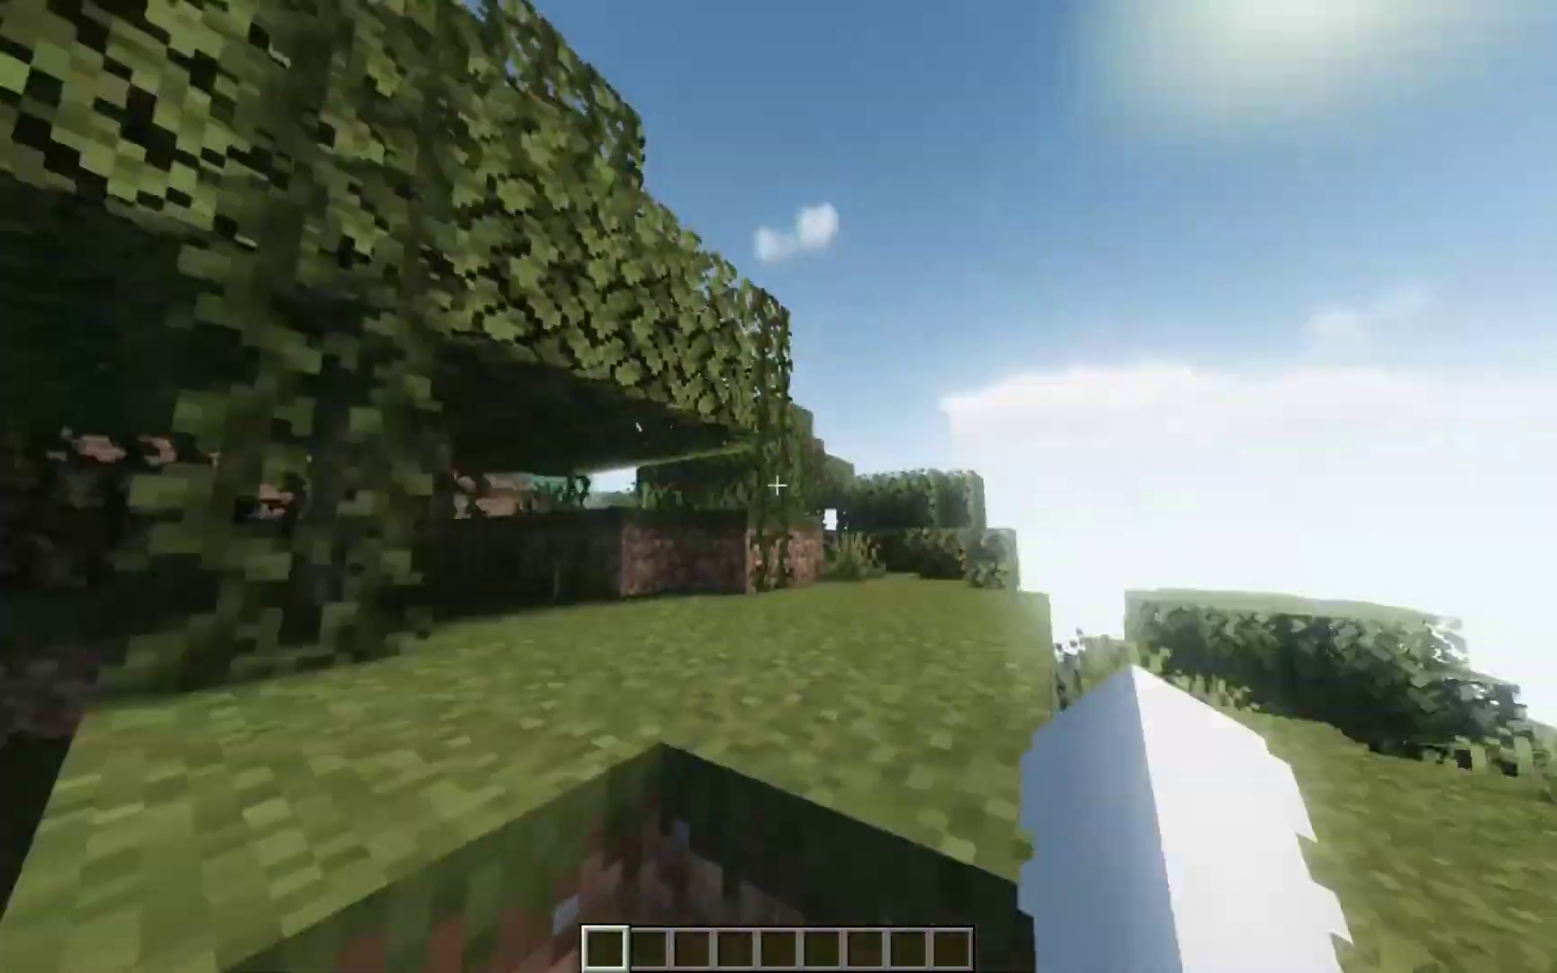
pyautogui.click(777, 486)
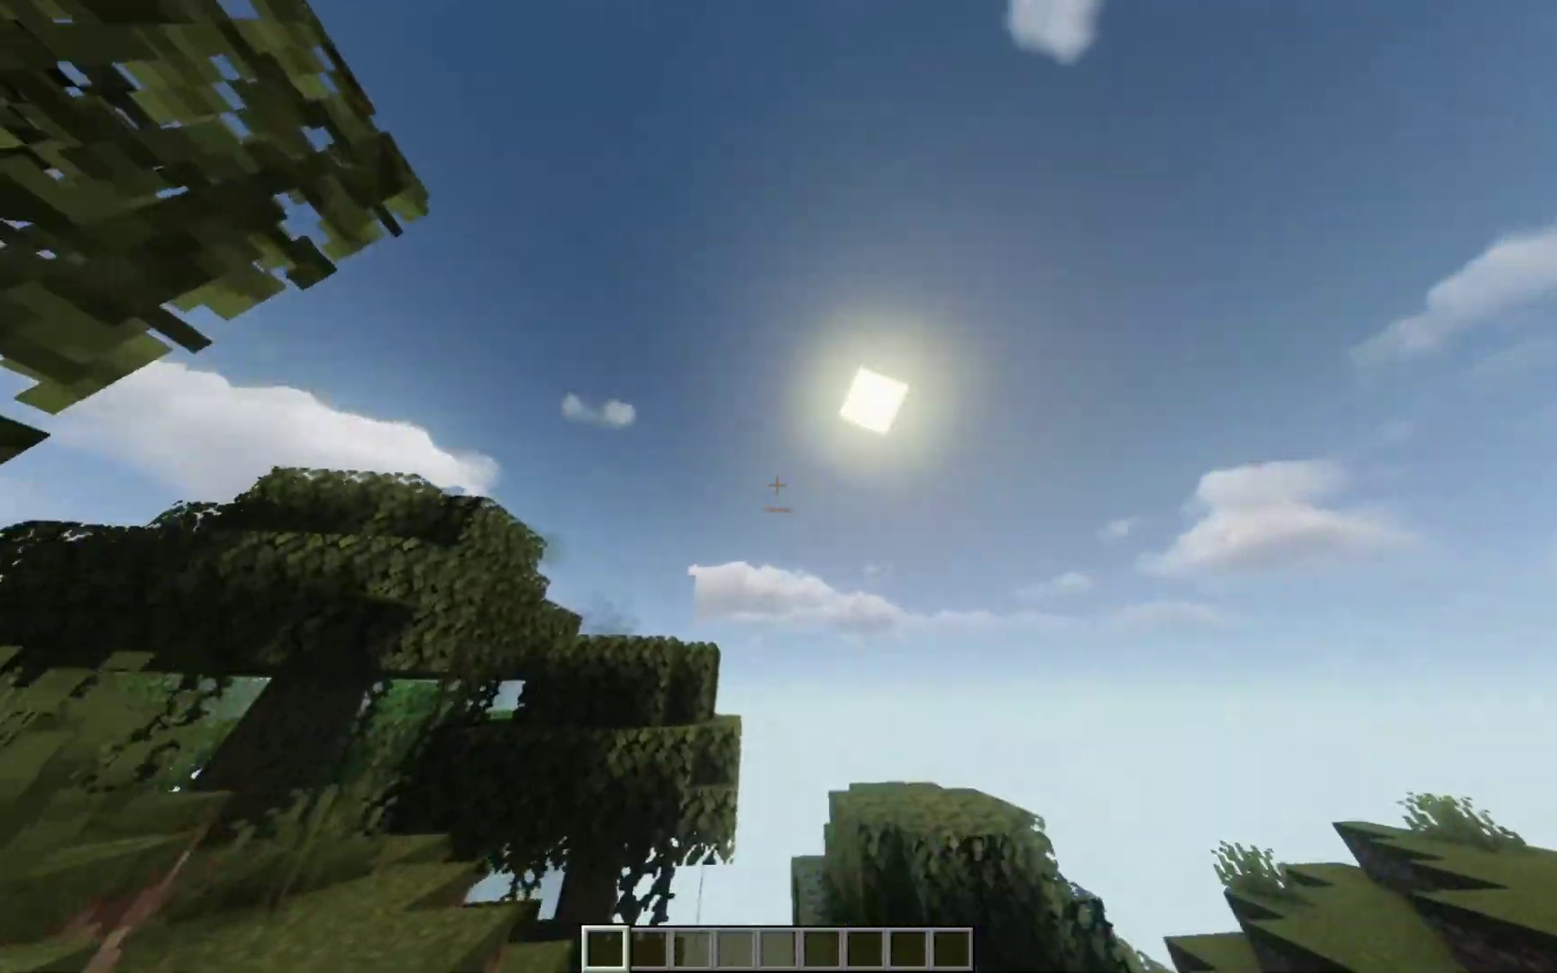